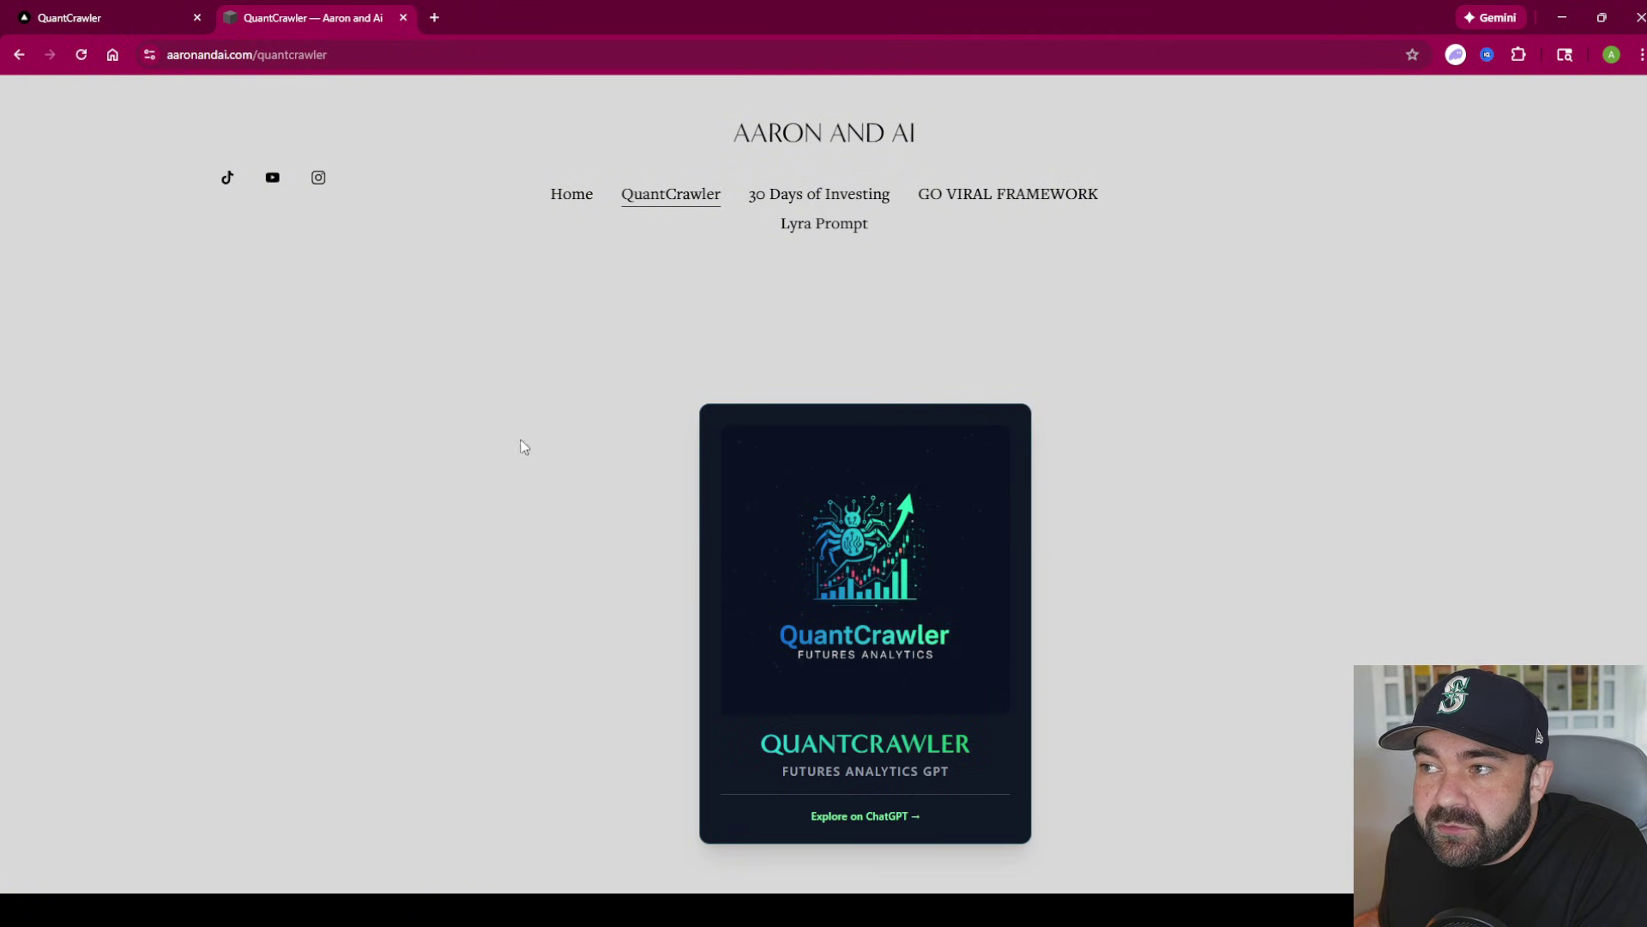
# Step: Review QuantCrawler's website page and its landing page, covering the features, walkthrough video, How It Works steps and free trial offer
pyautogui.click(88, 20)
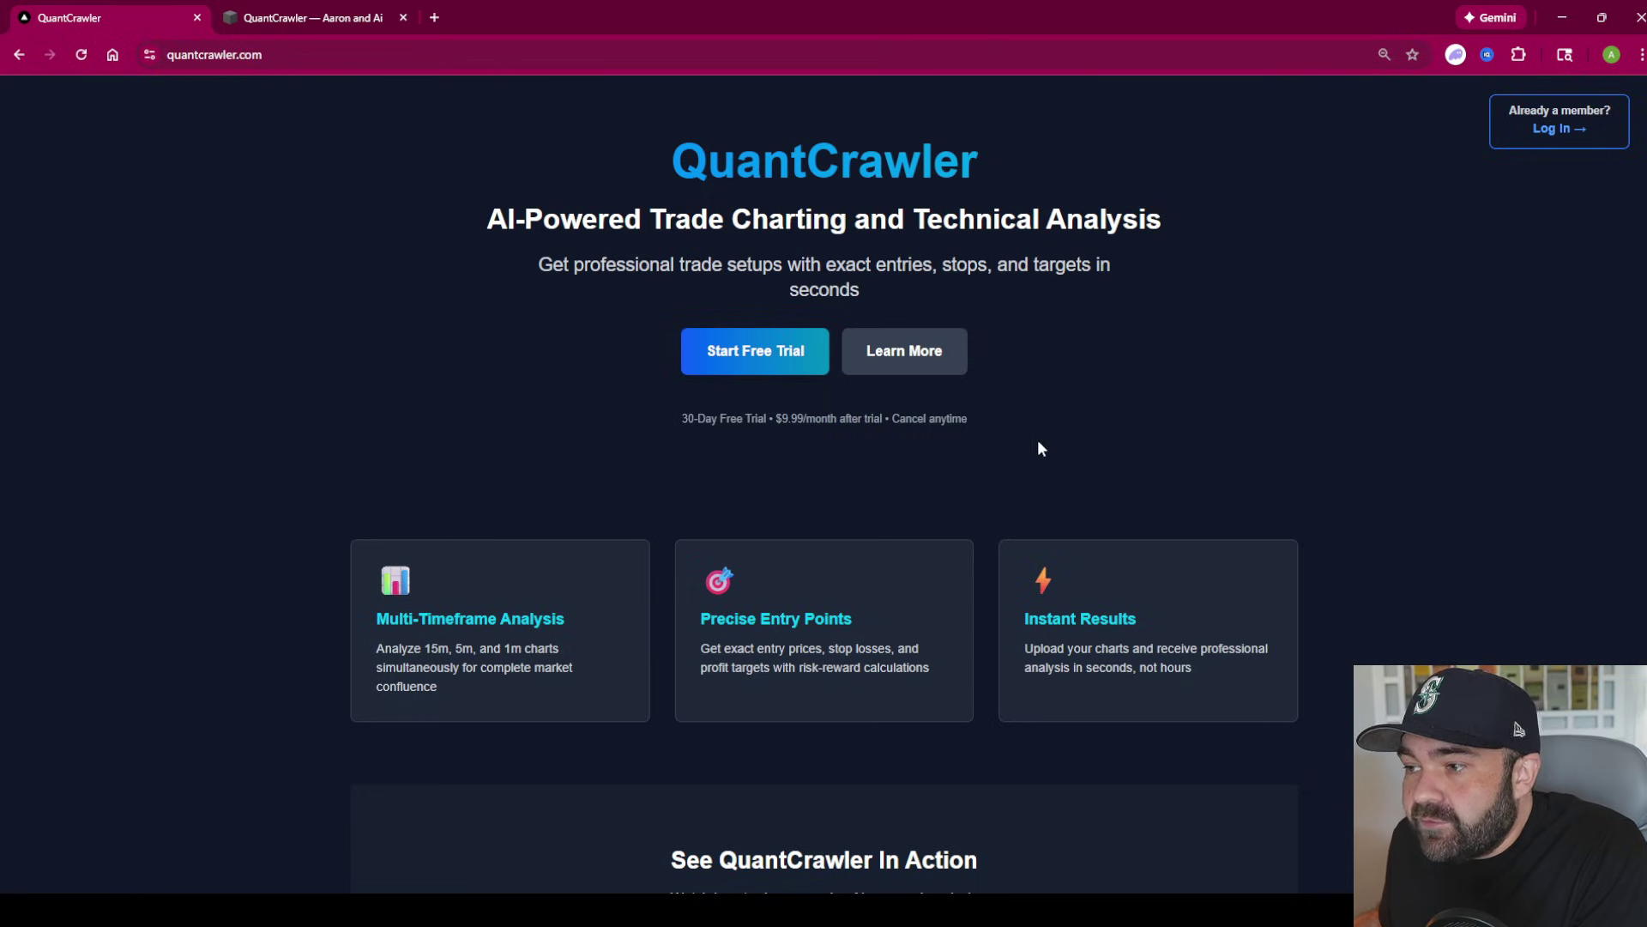
pyautogui.click(245, 18)
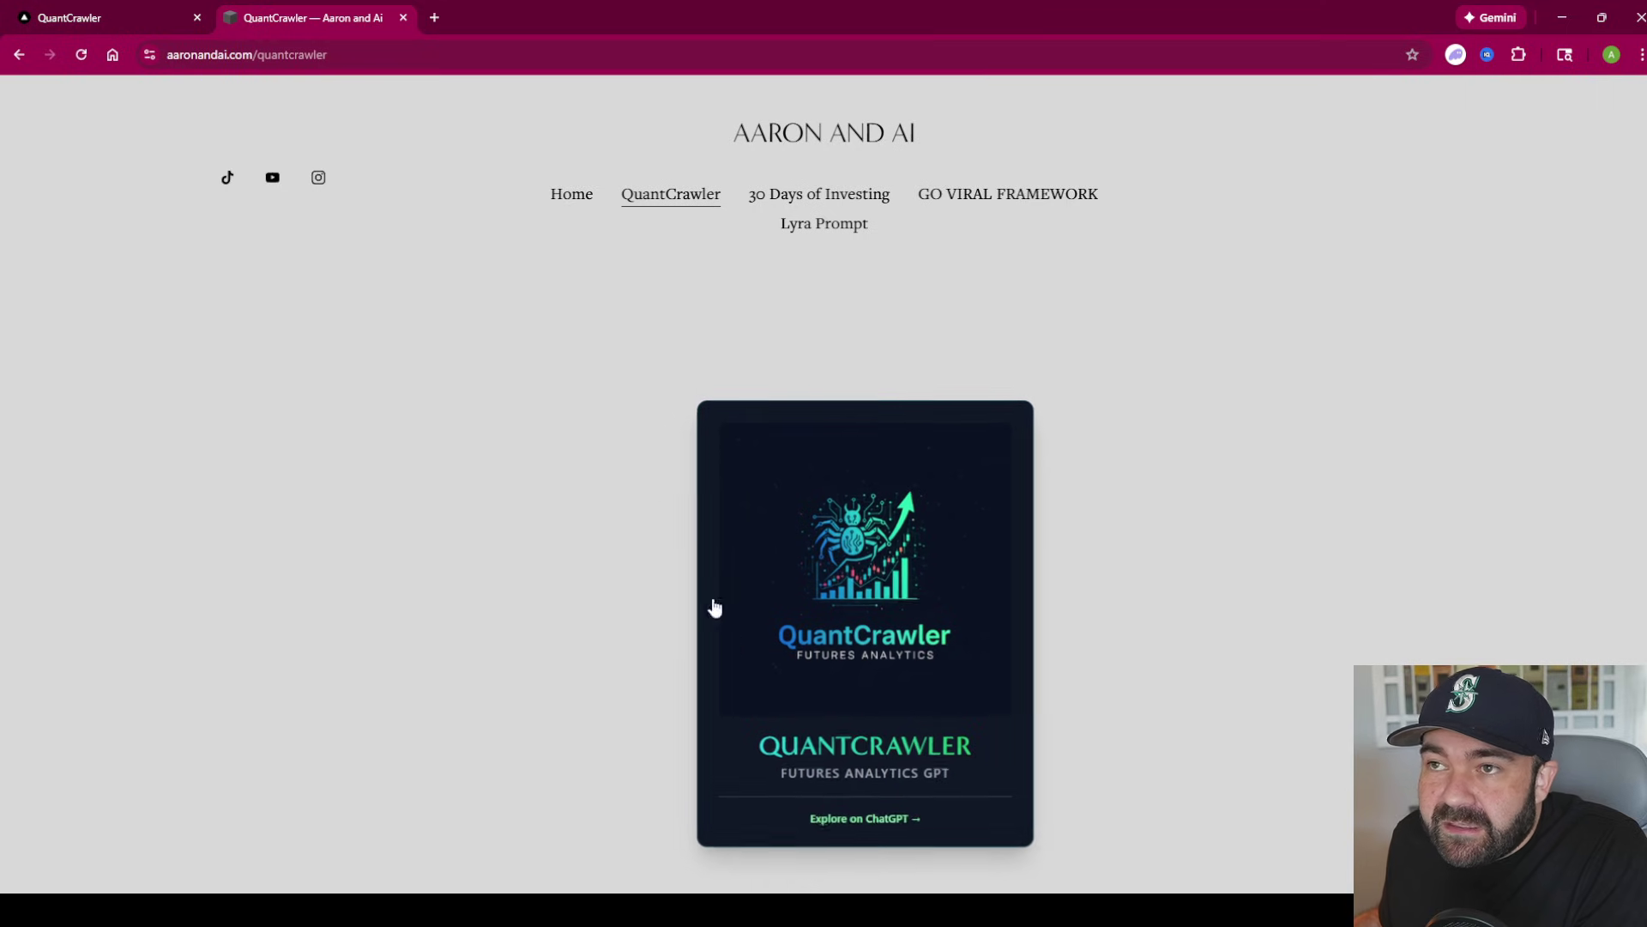
pyautogui.click(86, 15)
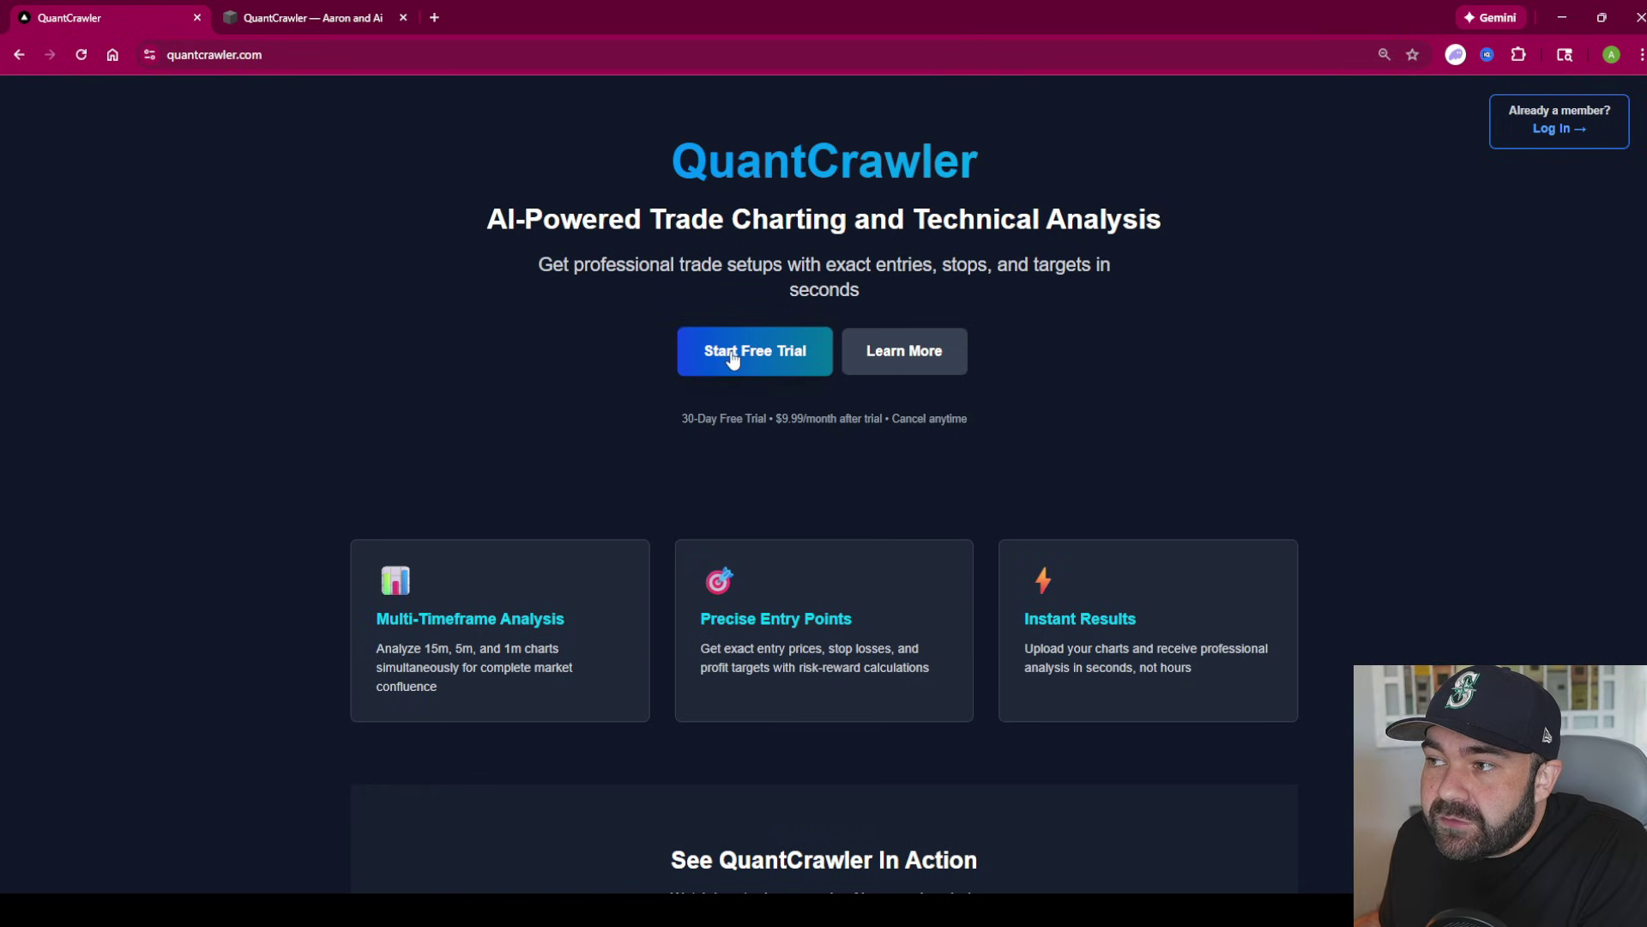
pyautogui.scroll(-5, 852, 462)
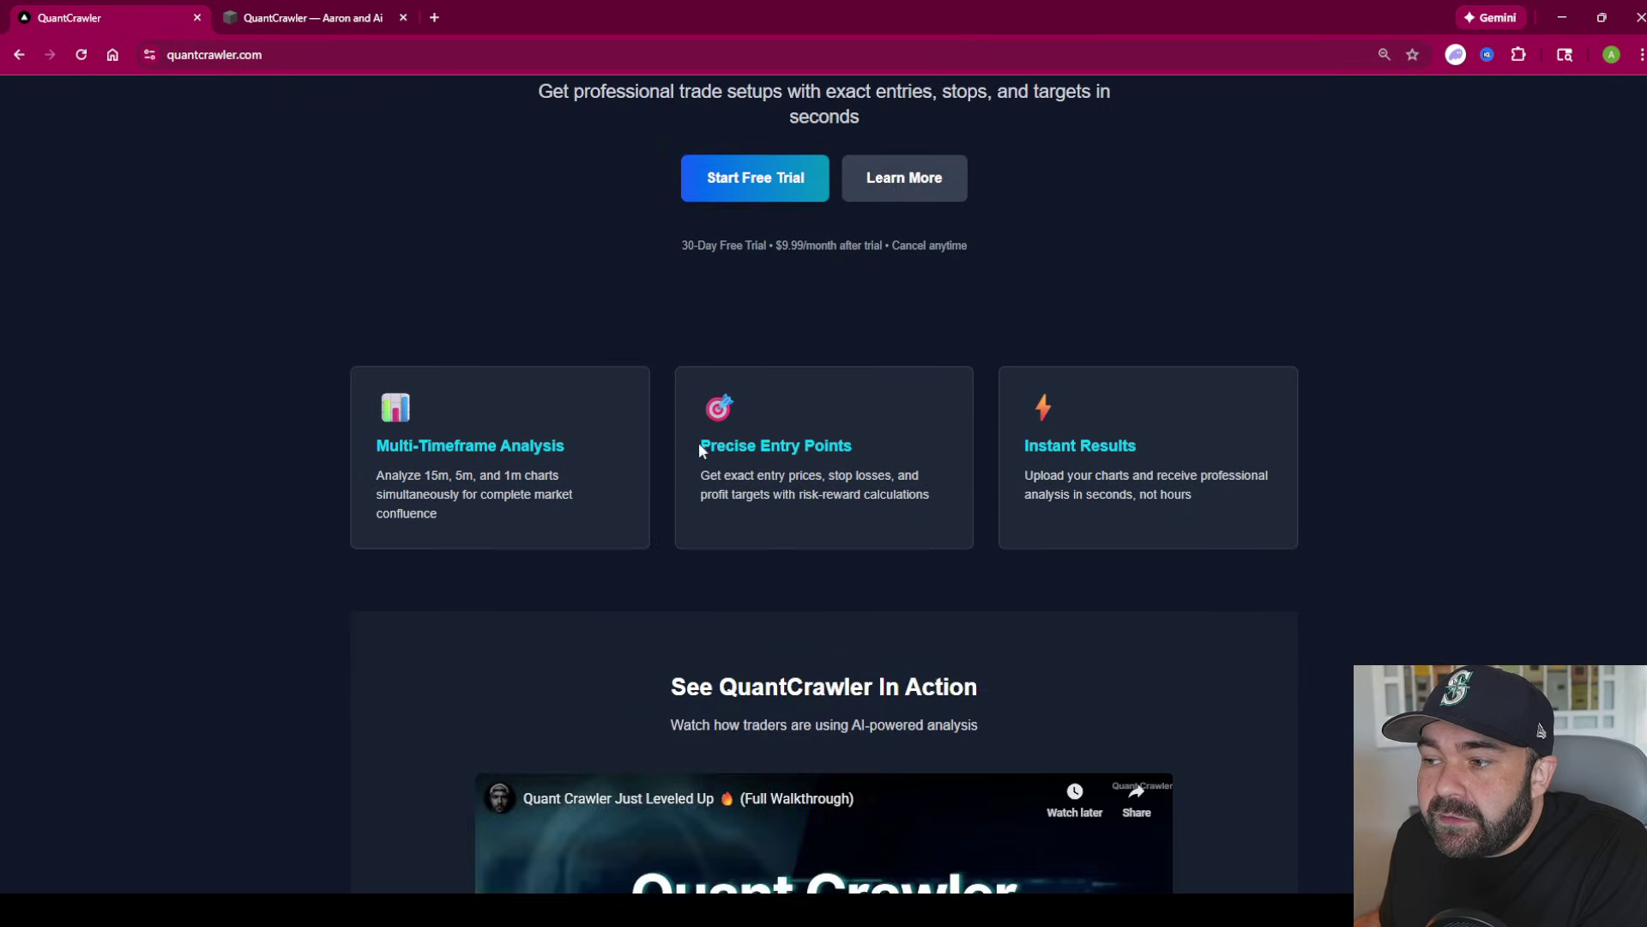
pyautogui.scroll(-1, 869, 455)
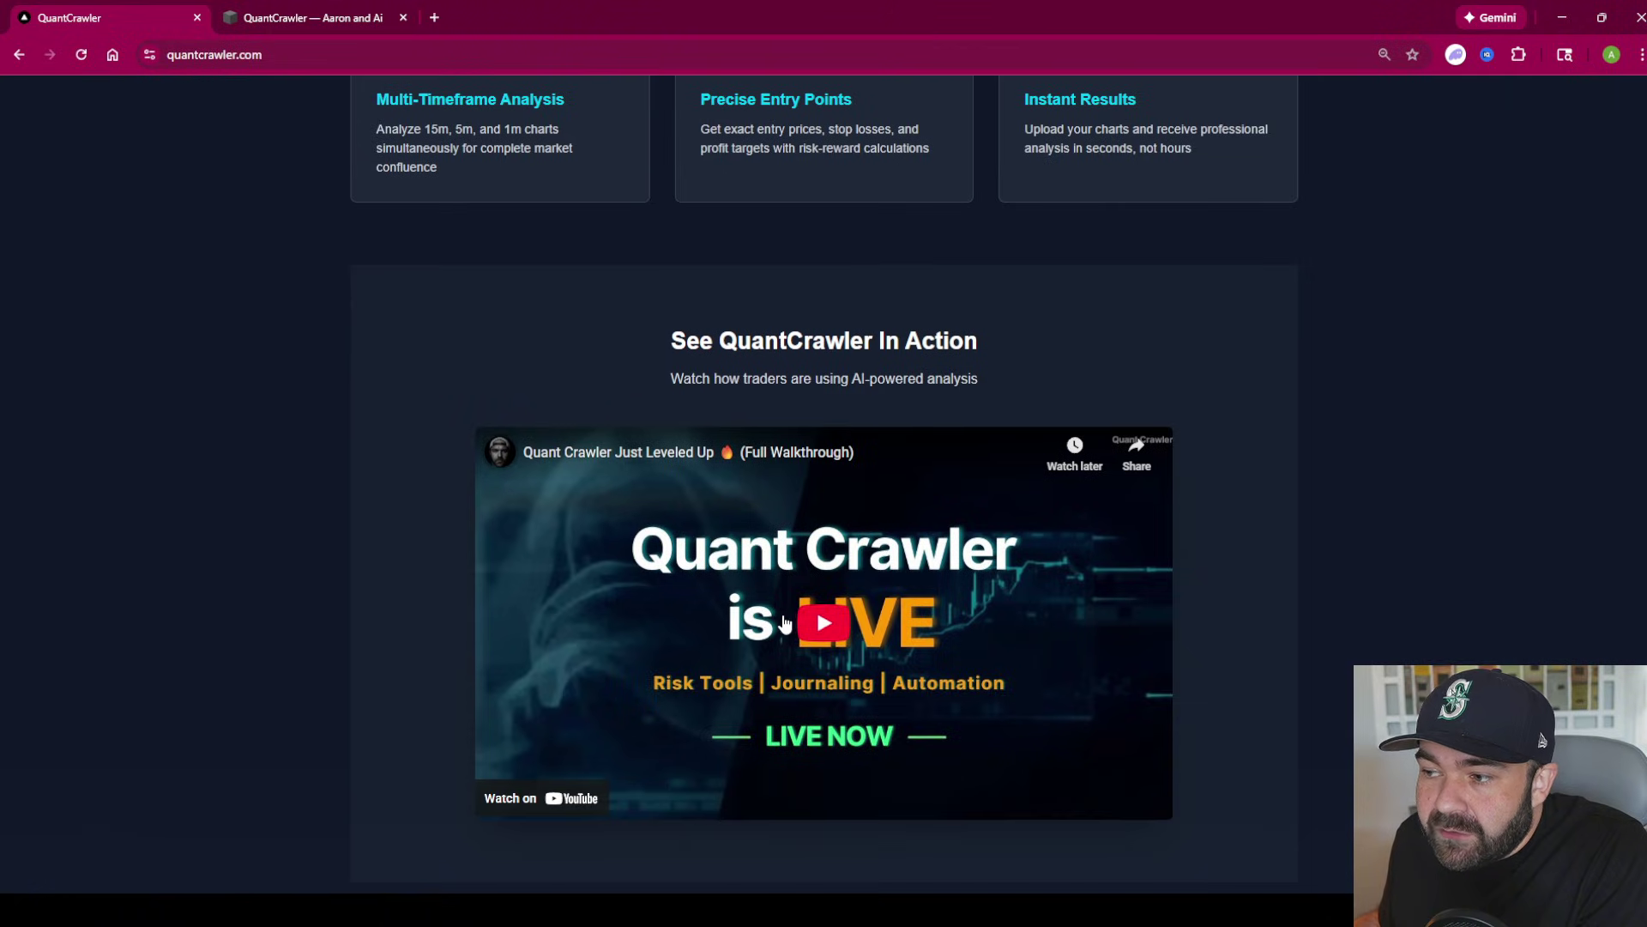
pyautogui.scroll(-4, 847, 703)
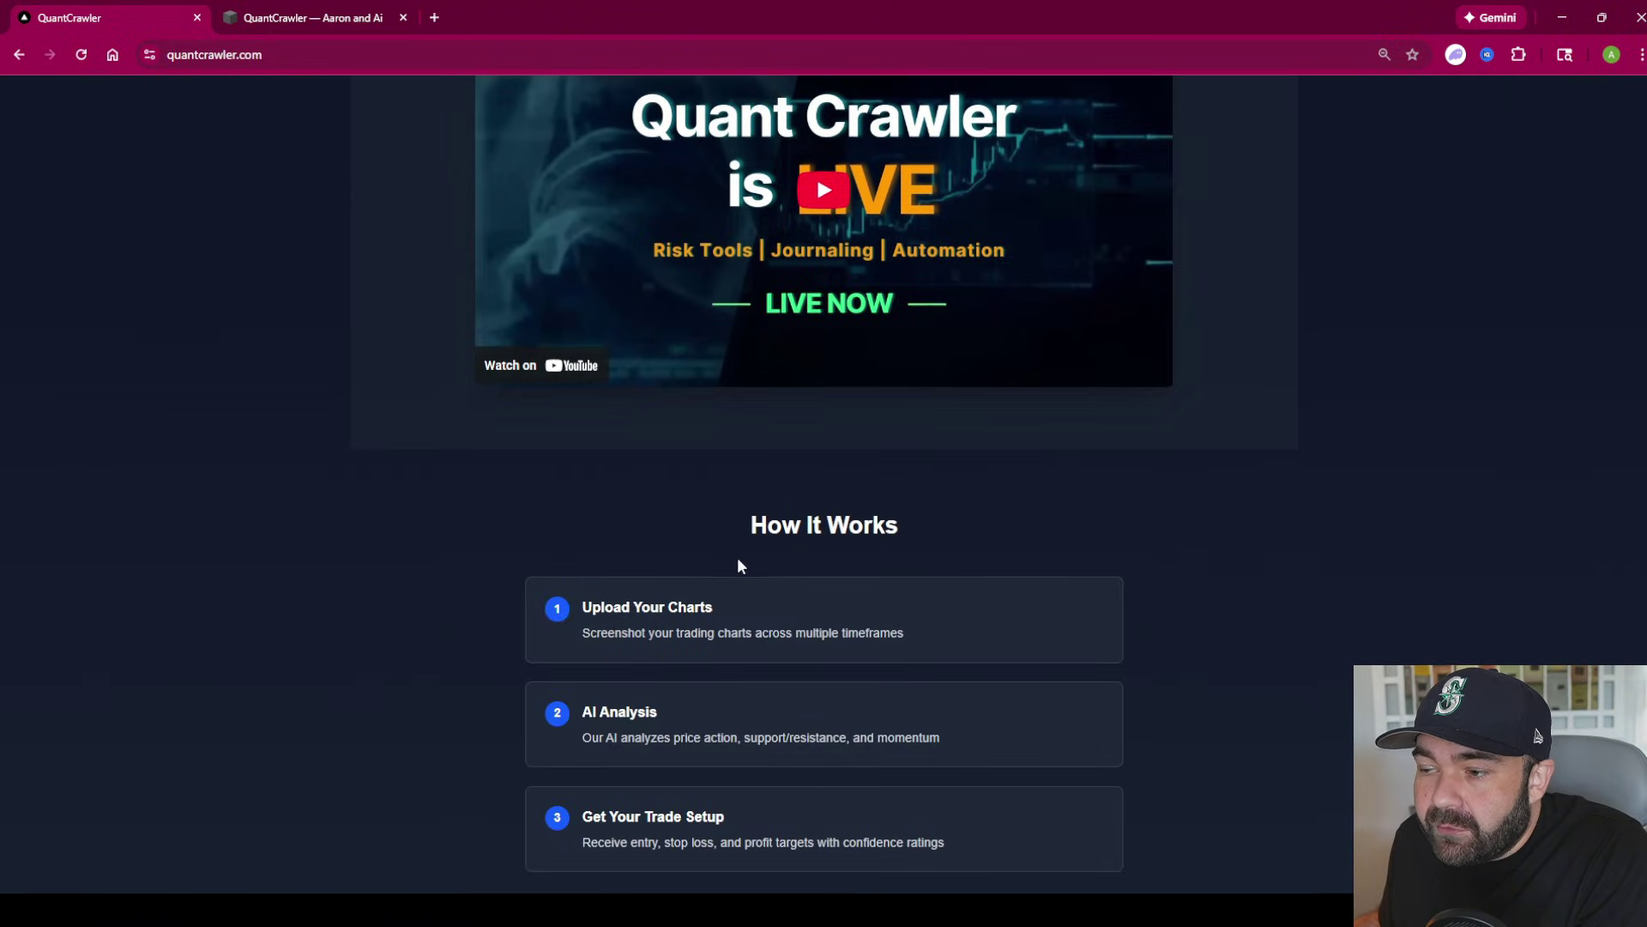
pyautogui.scroll(-2, 756, 562)
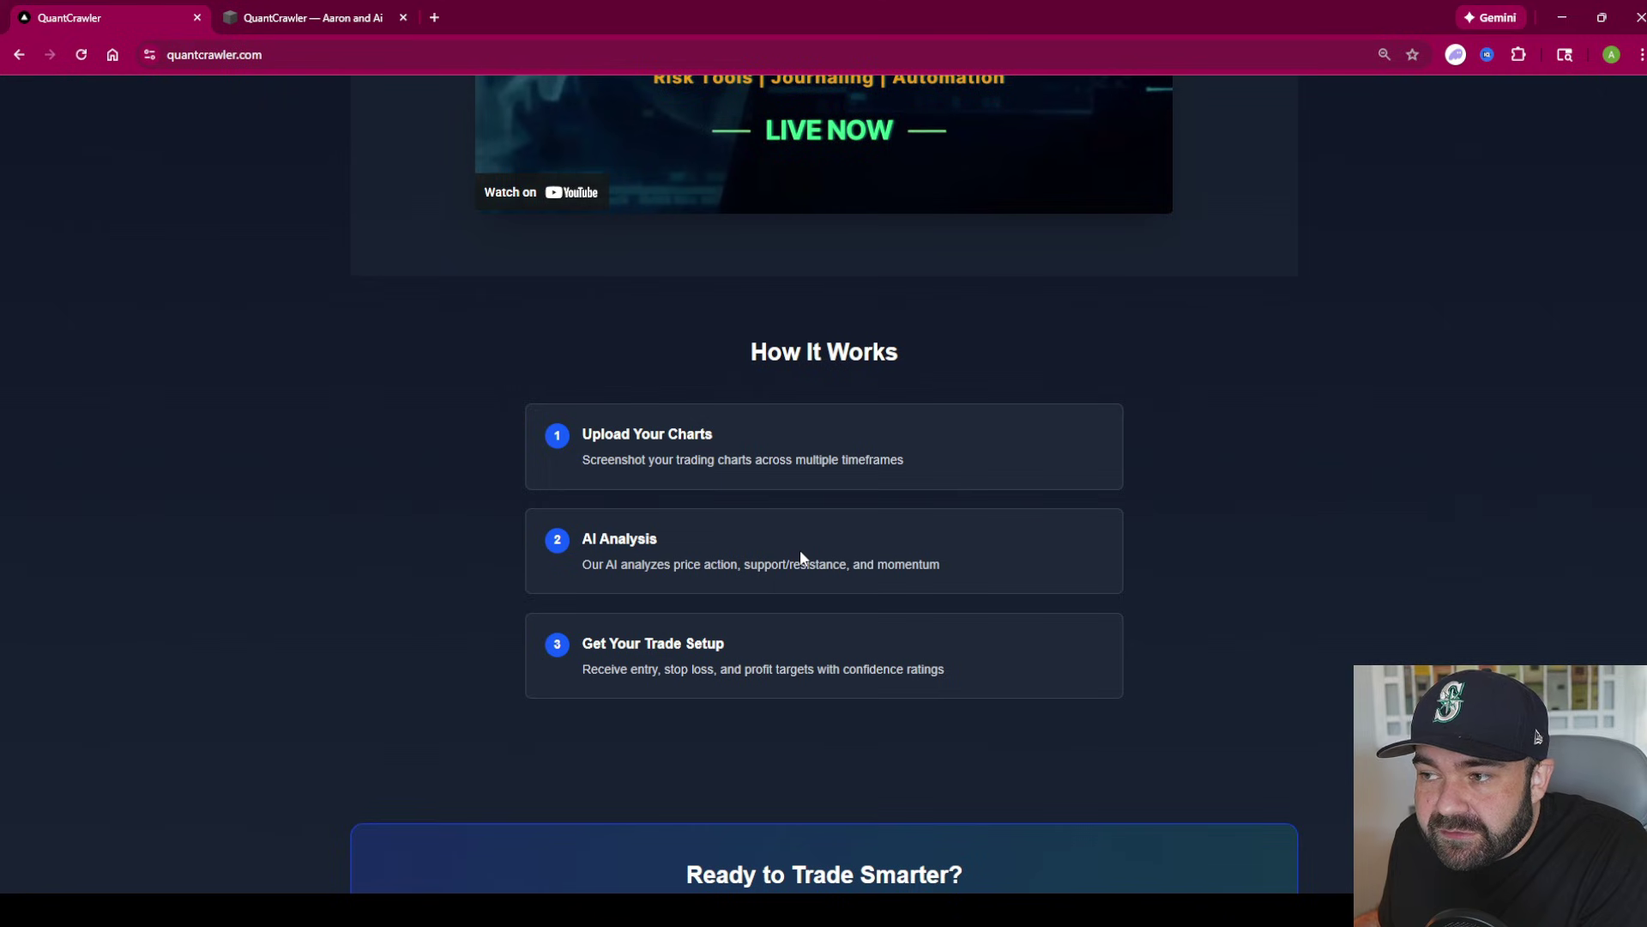
pyautogui.scroll(-4, 821, 535)
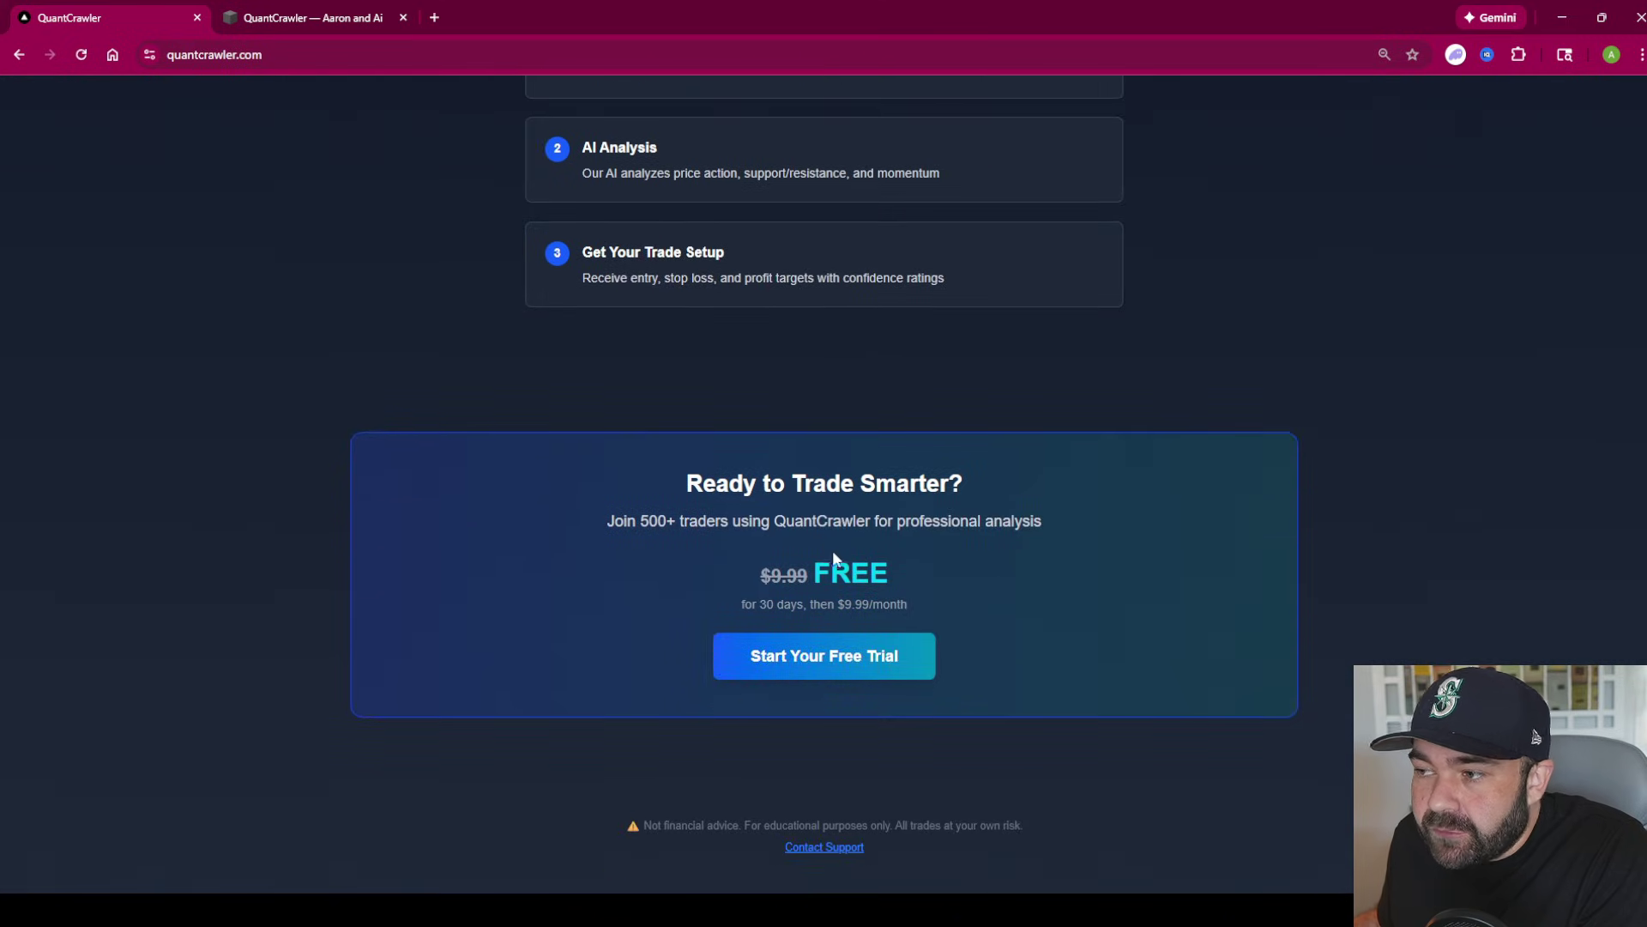
pyautogui.click(835, 673)
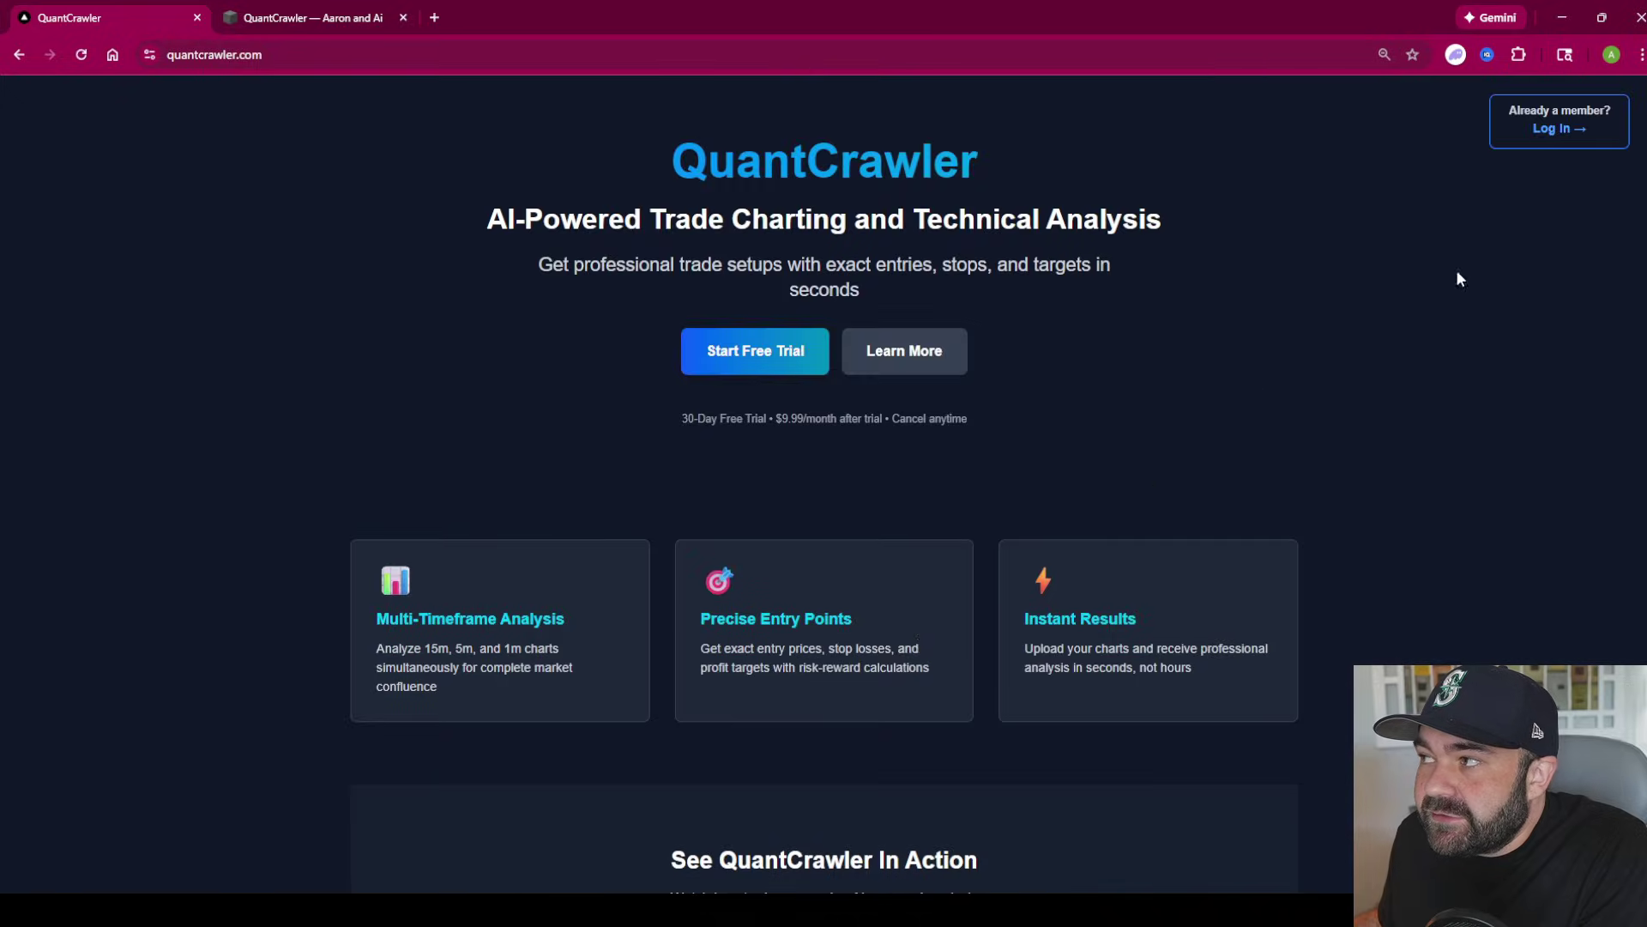
# Step: Log in to QuantCrawler as an existing member and accept the disclaimer to continue to Futures Analysis
pyautogui.click(1570, 124)
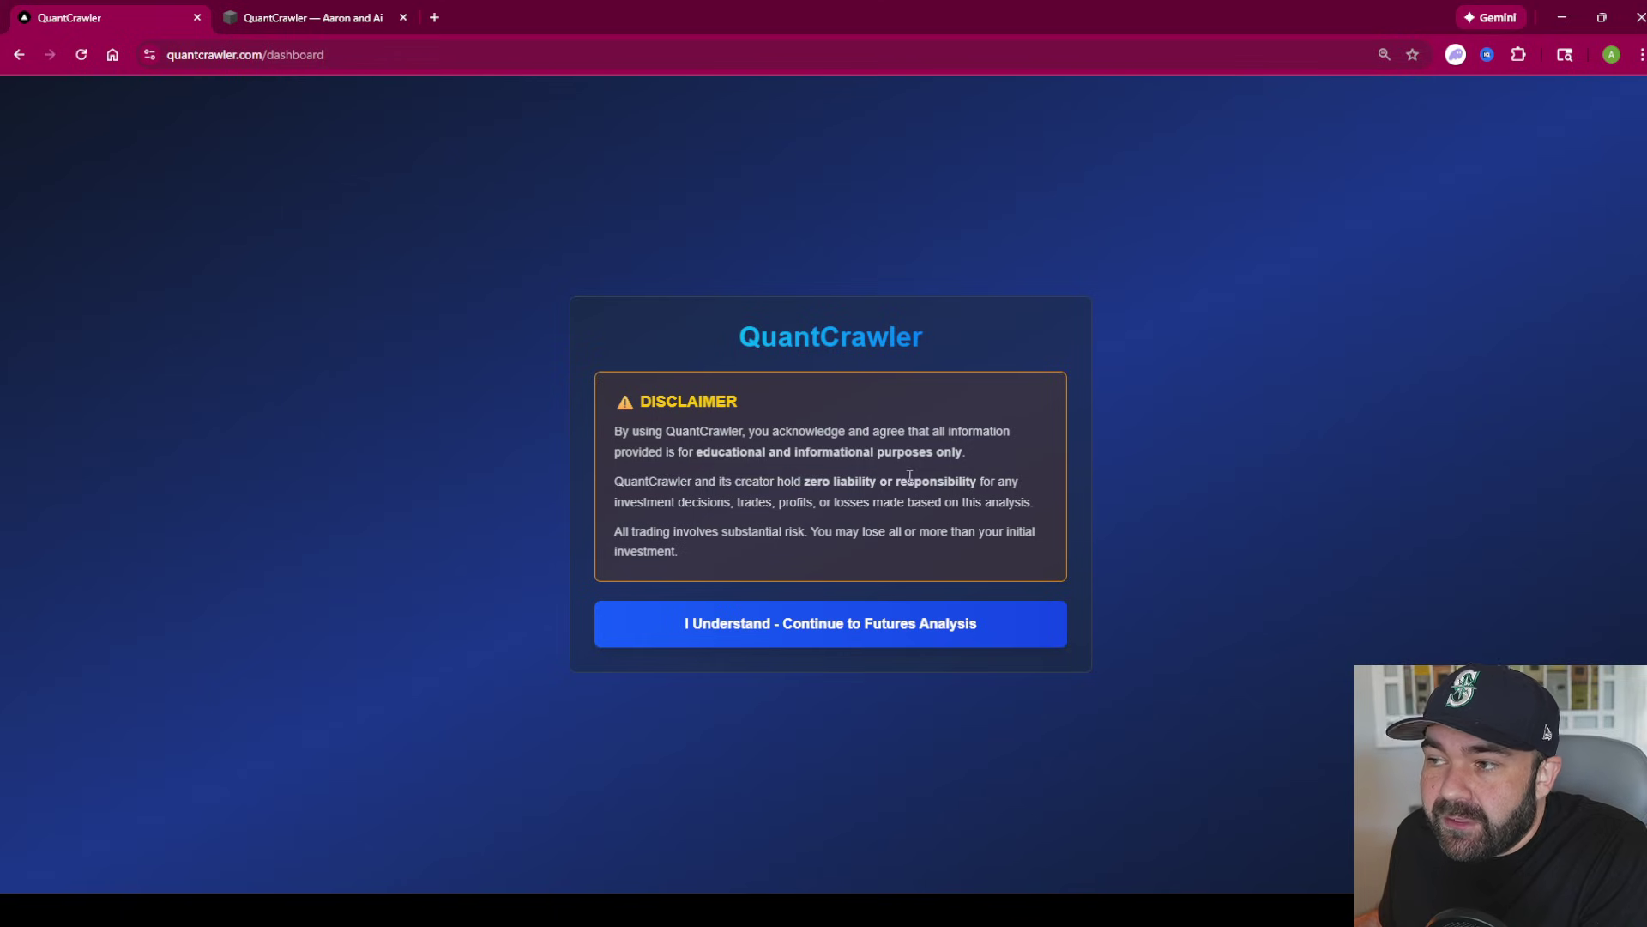
pyautogui.click(831, 633)
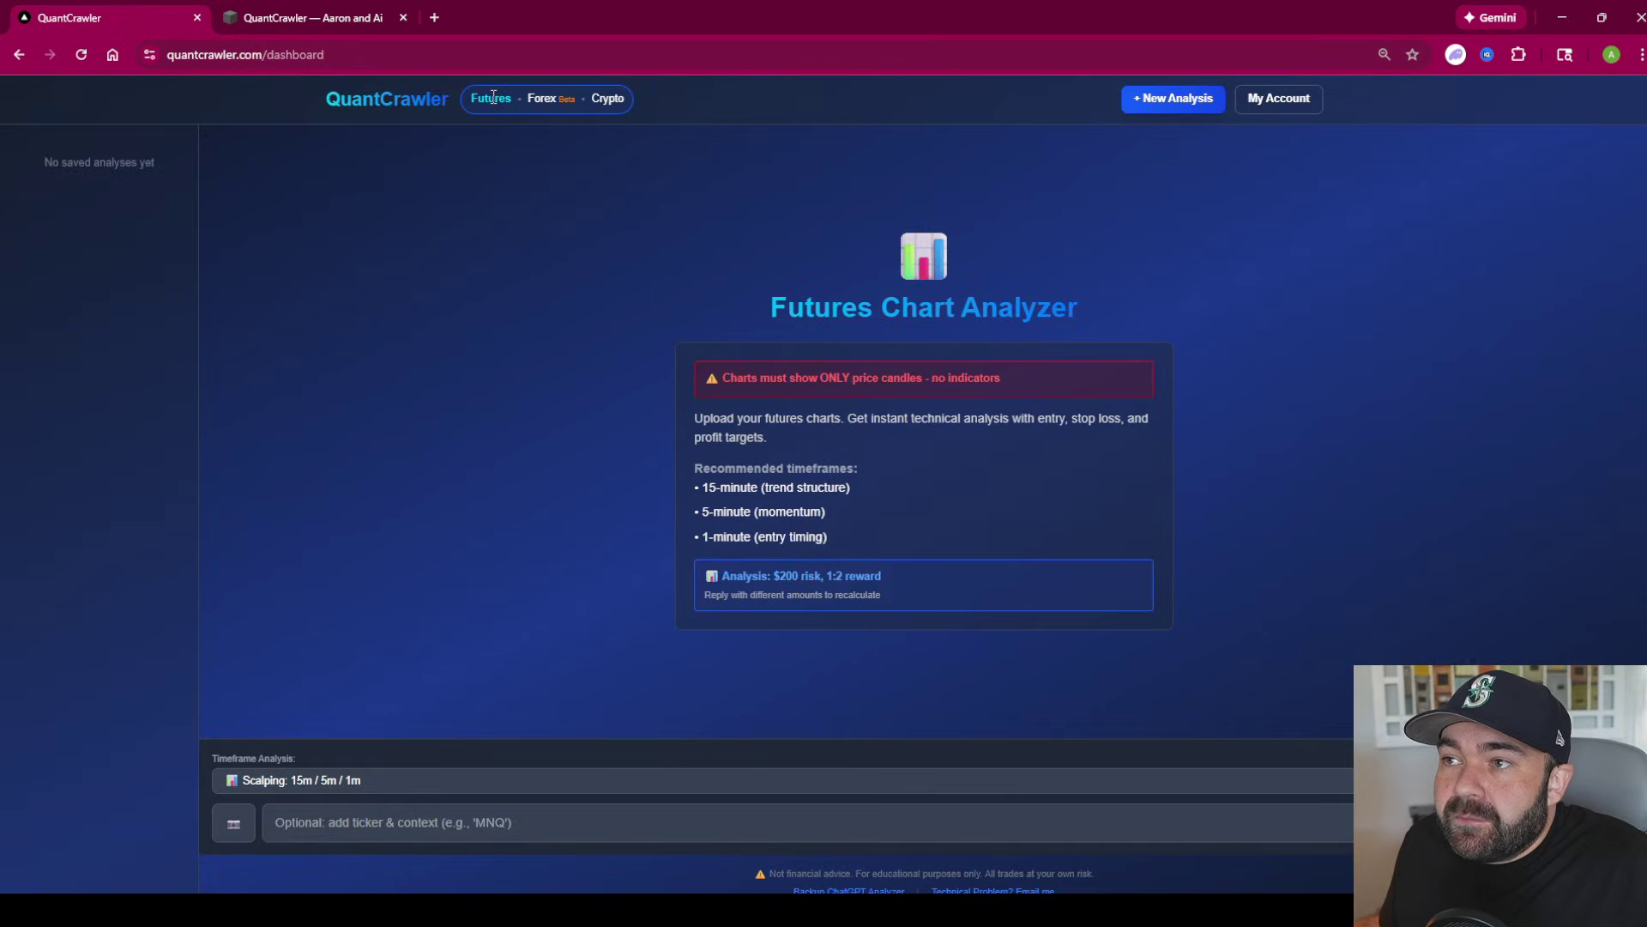
# Step: Look through the Forex and Crypto analyzers, accepting their disclaimers, and return to the Futures Chart Analyzer
pyautogui.click(543, 102)
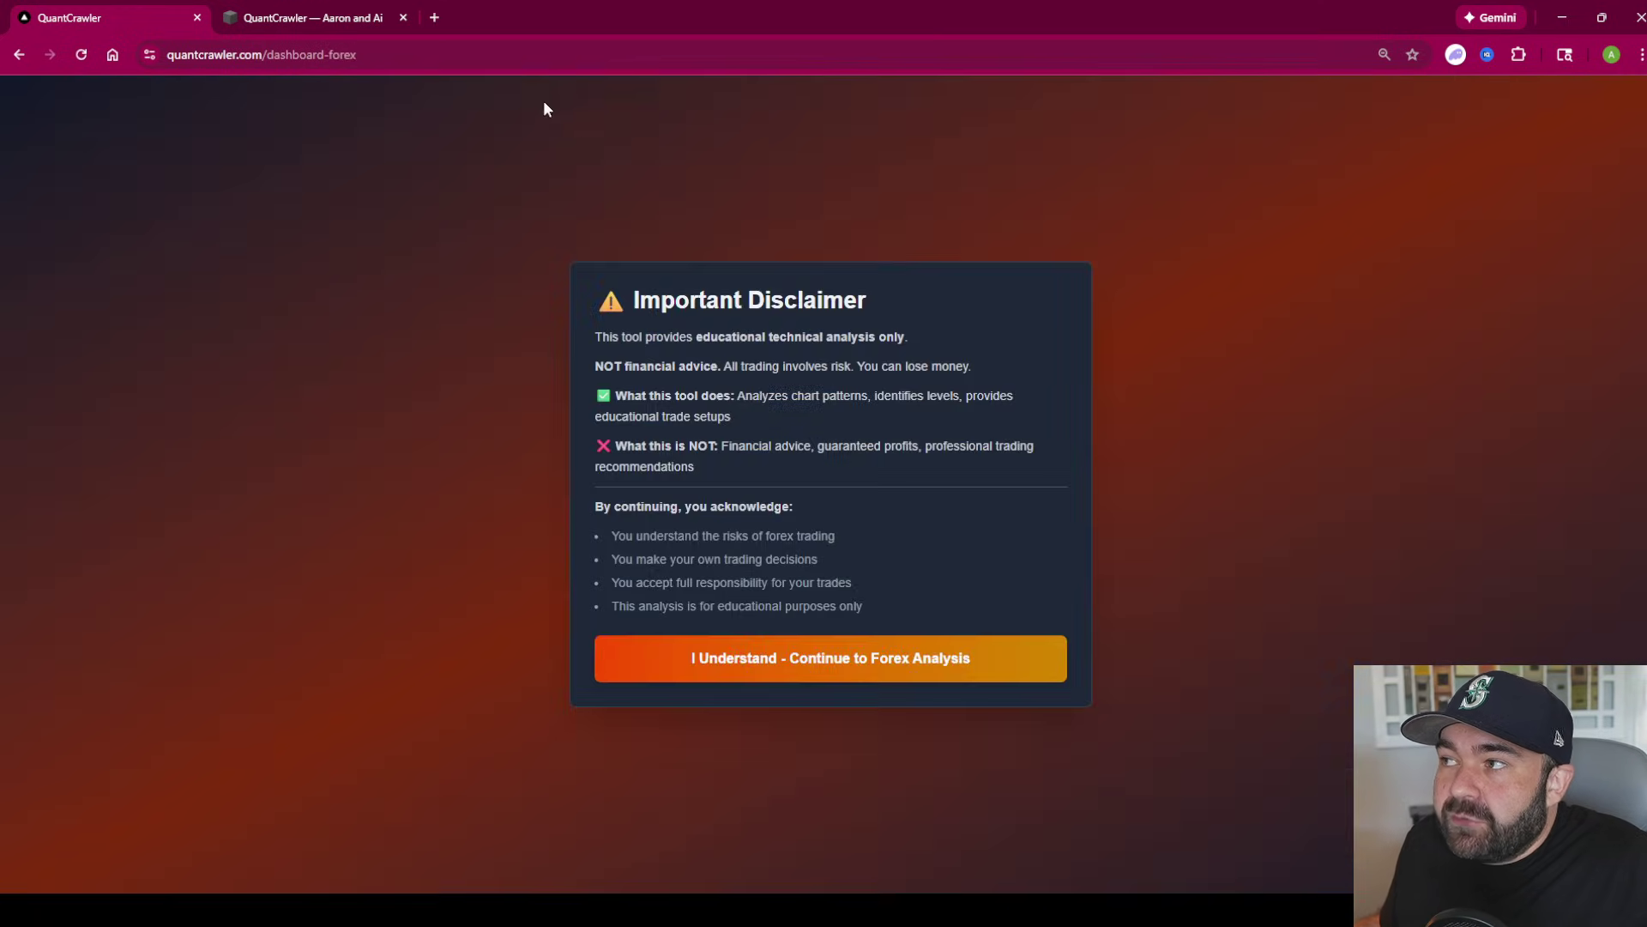
pyautogui.click(819, 652)
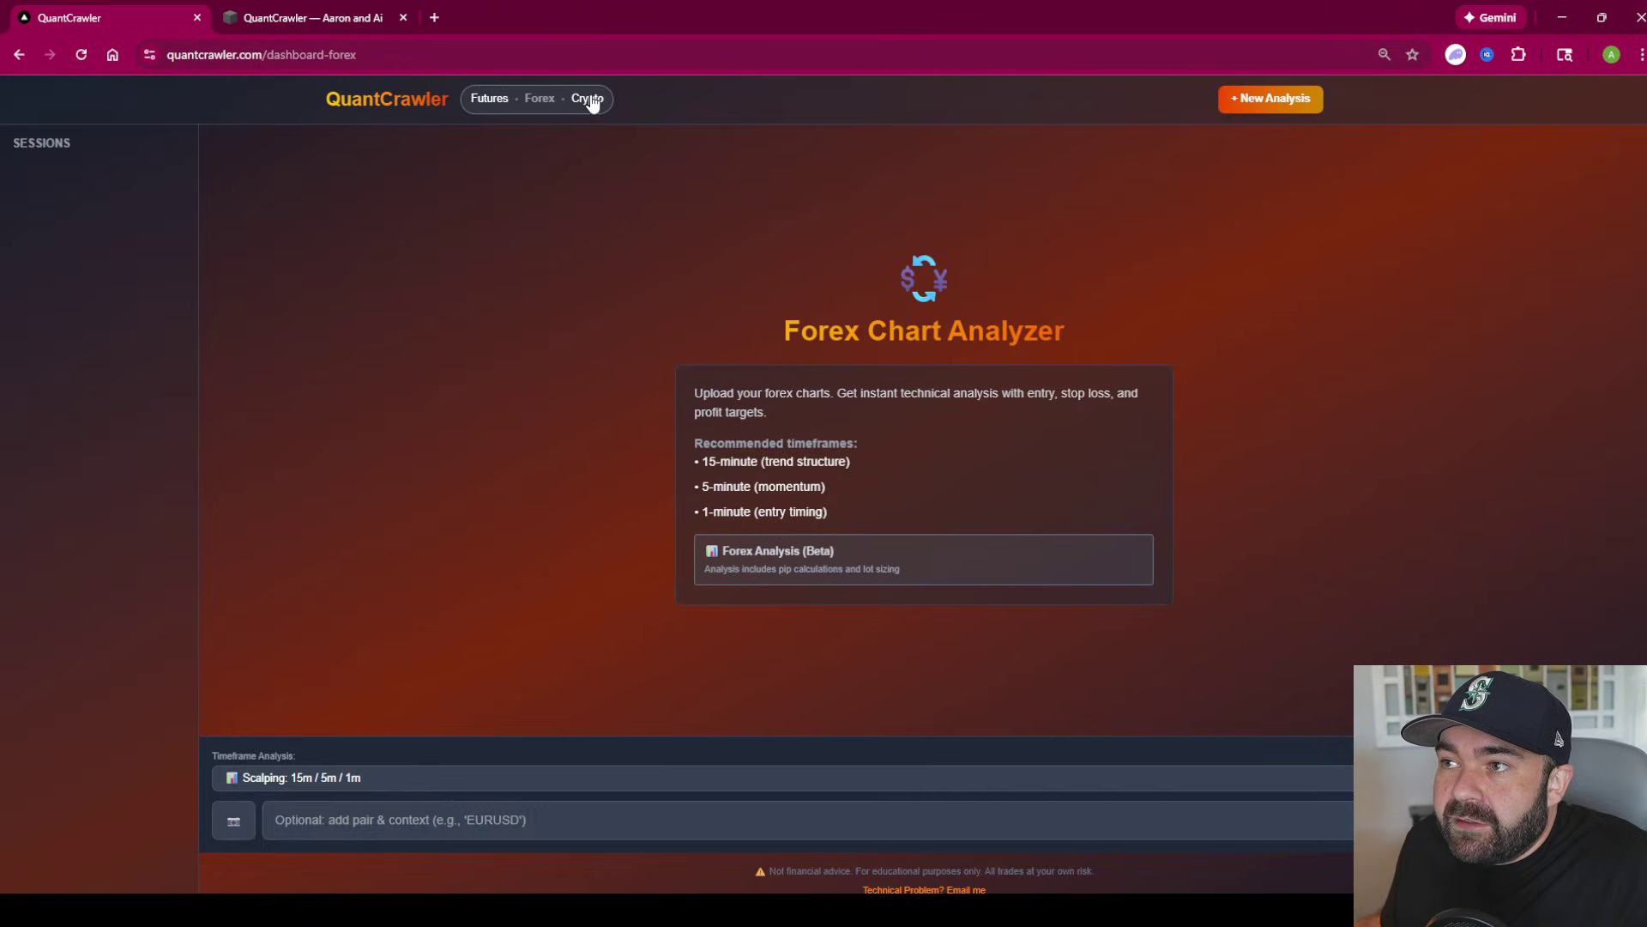
pyautogui.click(588, 100)
pyautogui.click(842, 653)
pyautogui.click(541, 101)
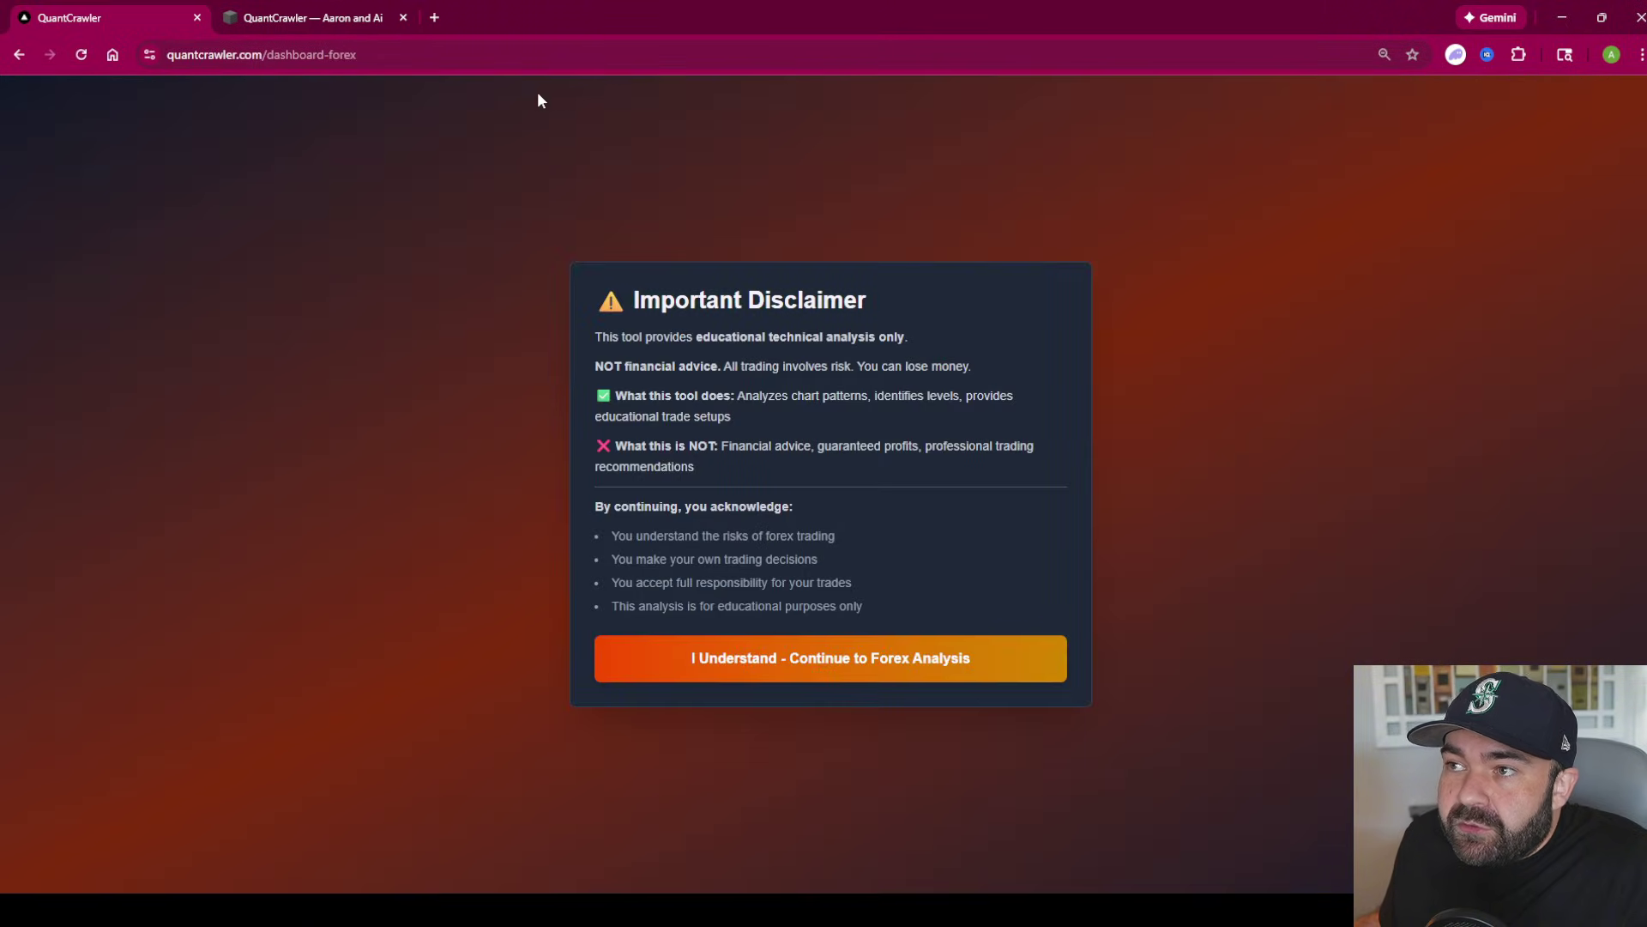
pyautogui.click(815, 646)
pyautogui.click(491, 99)
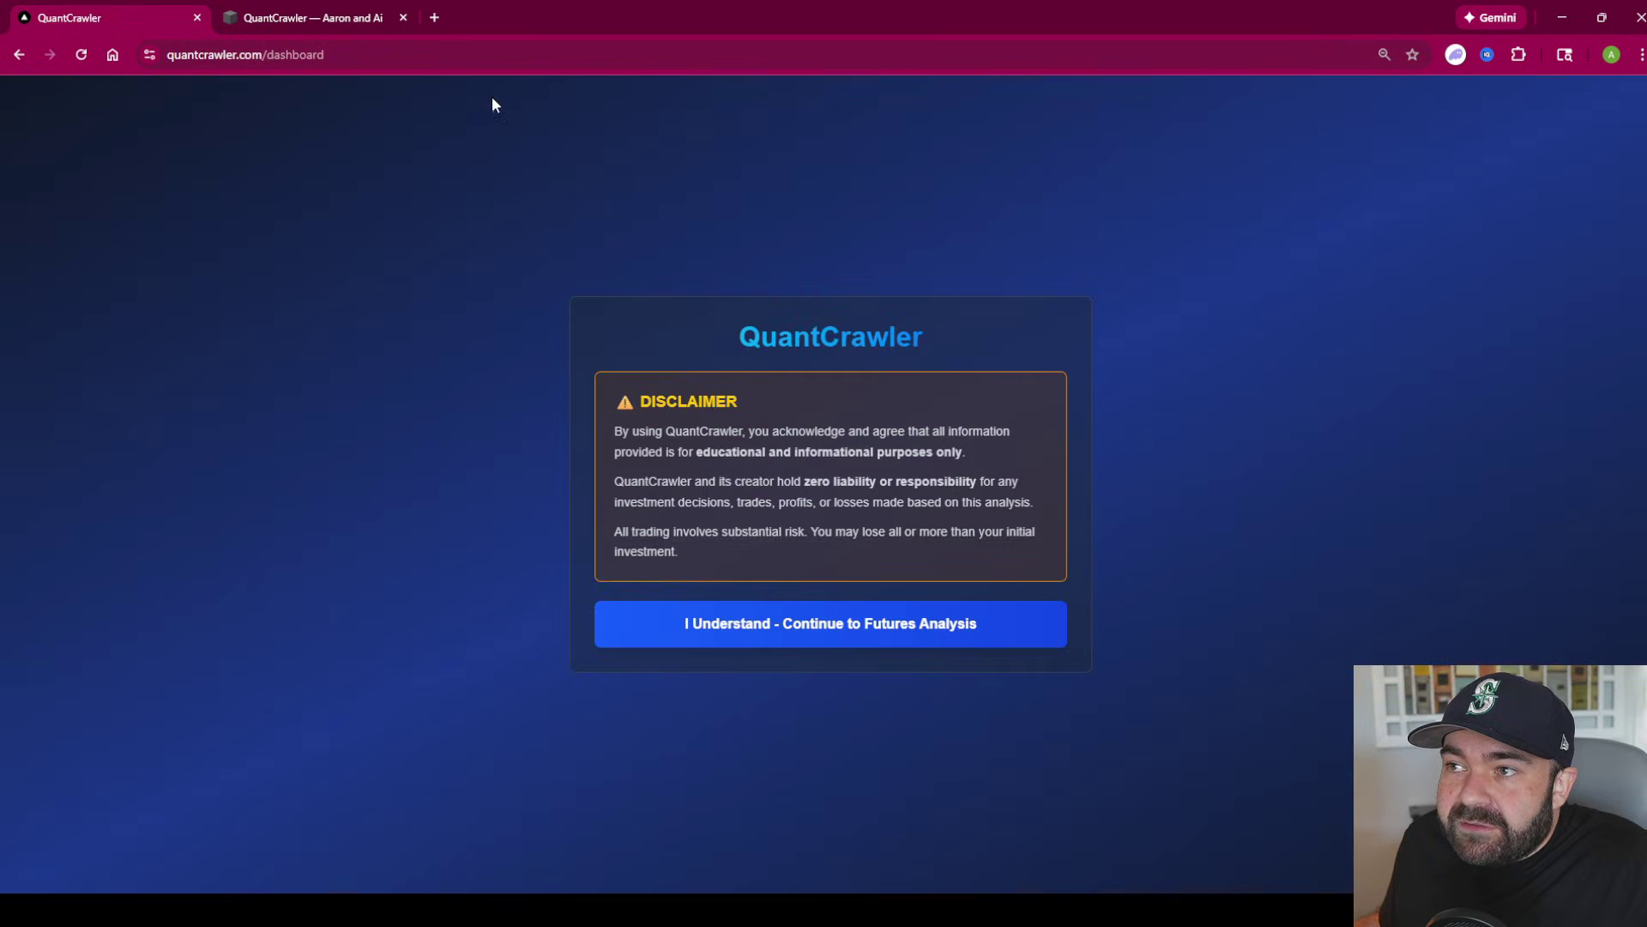
pyautogui.click(824, 624)
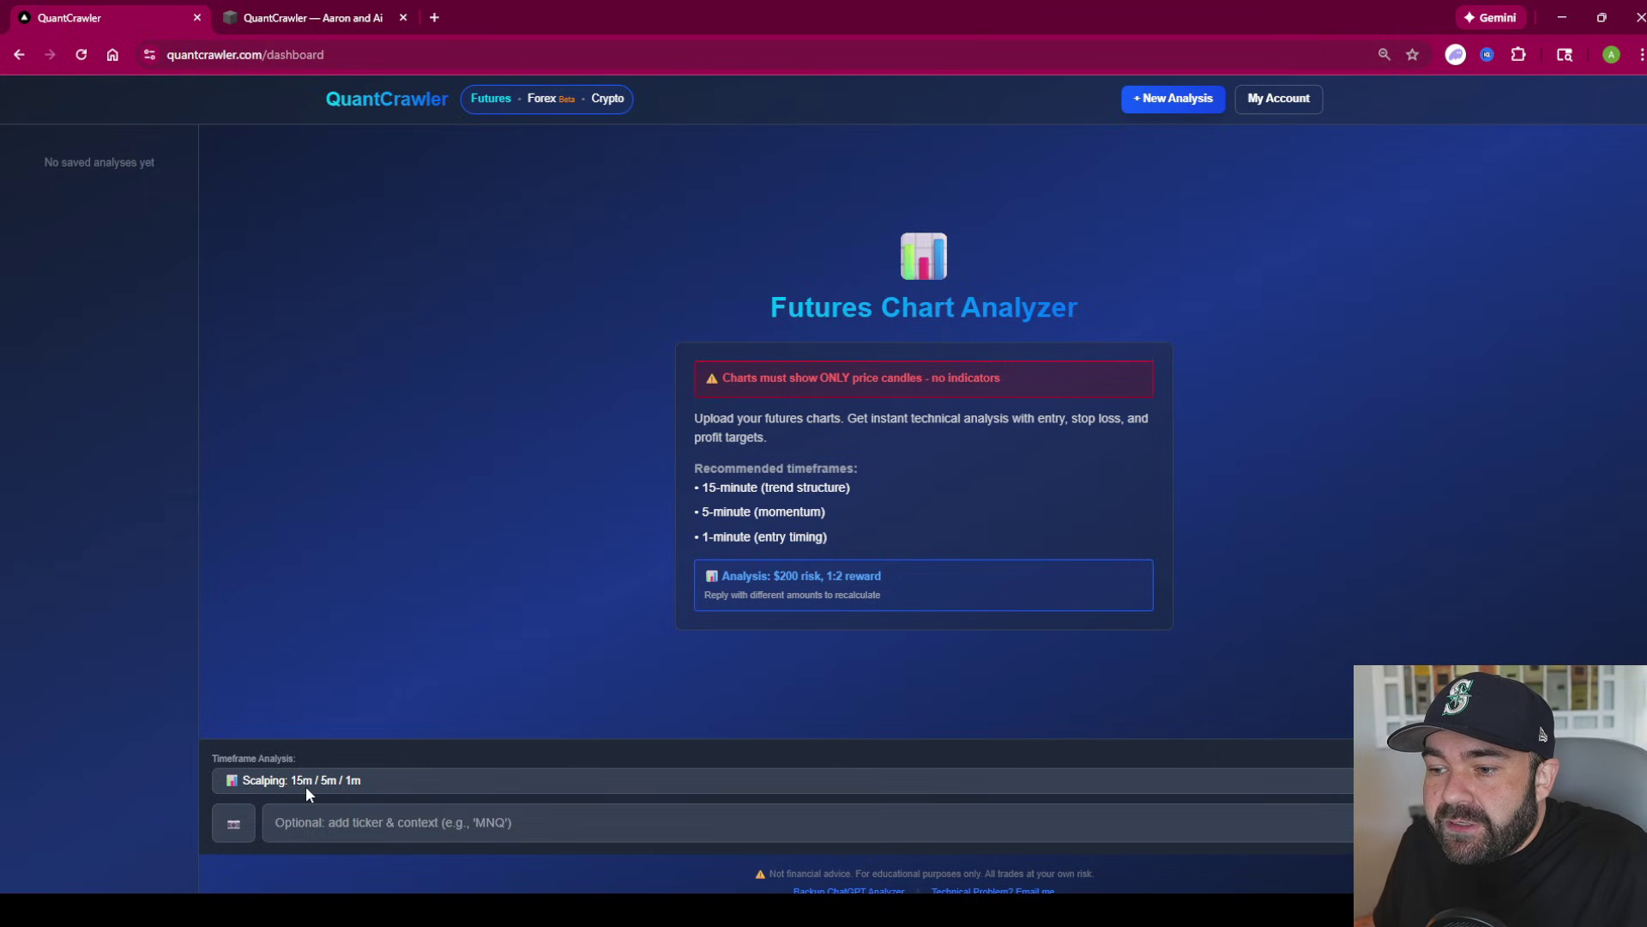
pyautogui.click(841, 777)
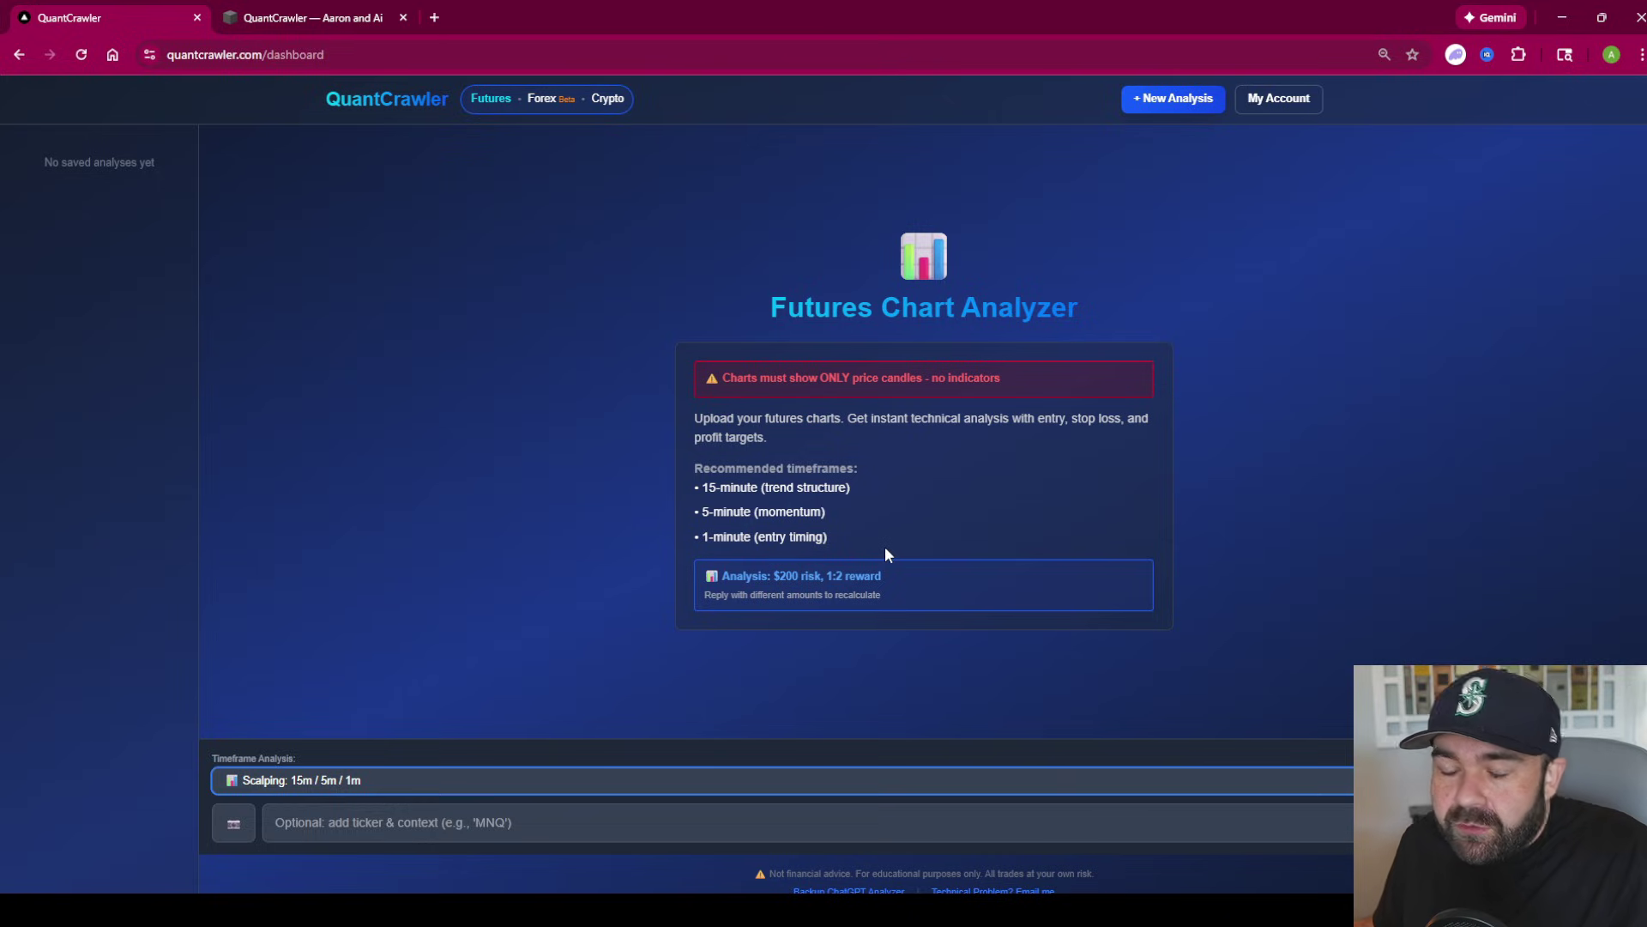
pyautogui.click(515, 822)
pyautogui.write('Analyze NQ right now')
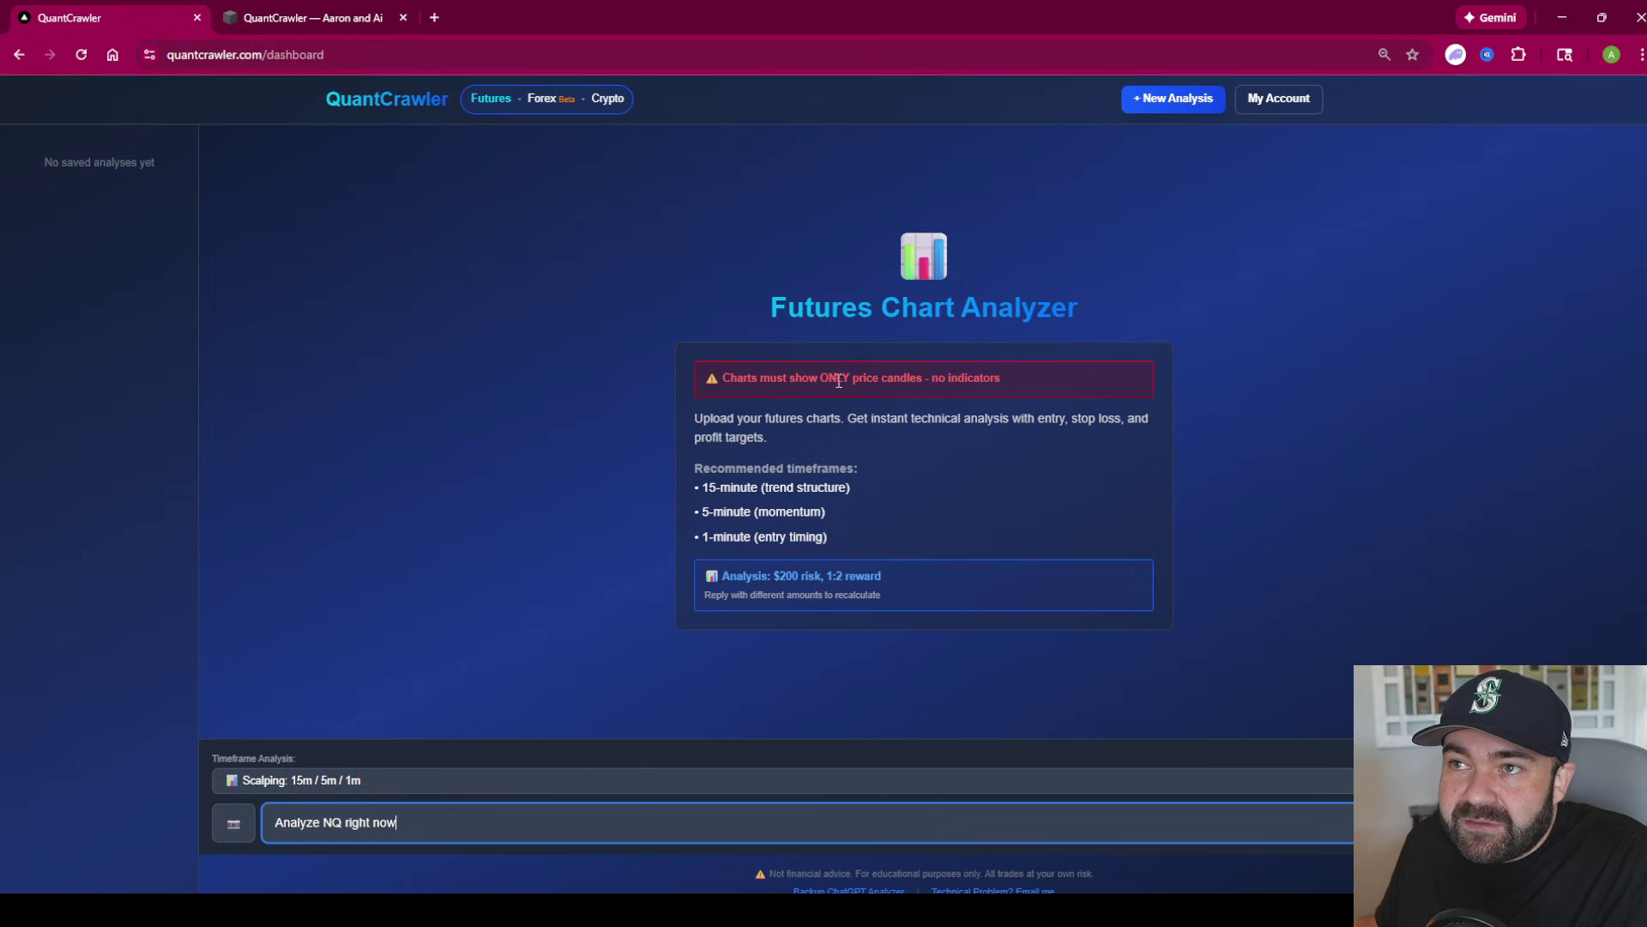
pyautogui.moveTo(322, 825); pyautogui.dragTo(309, 805)
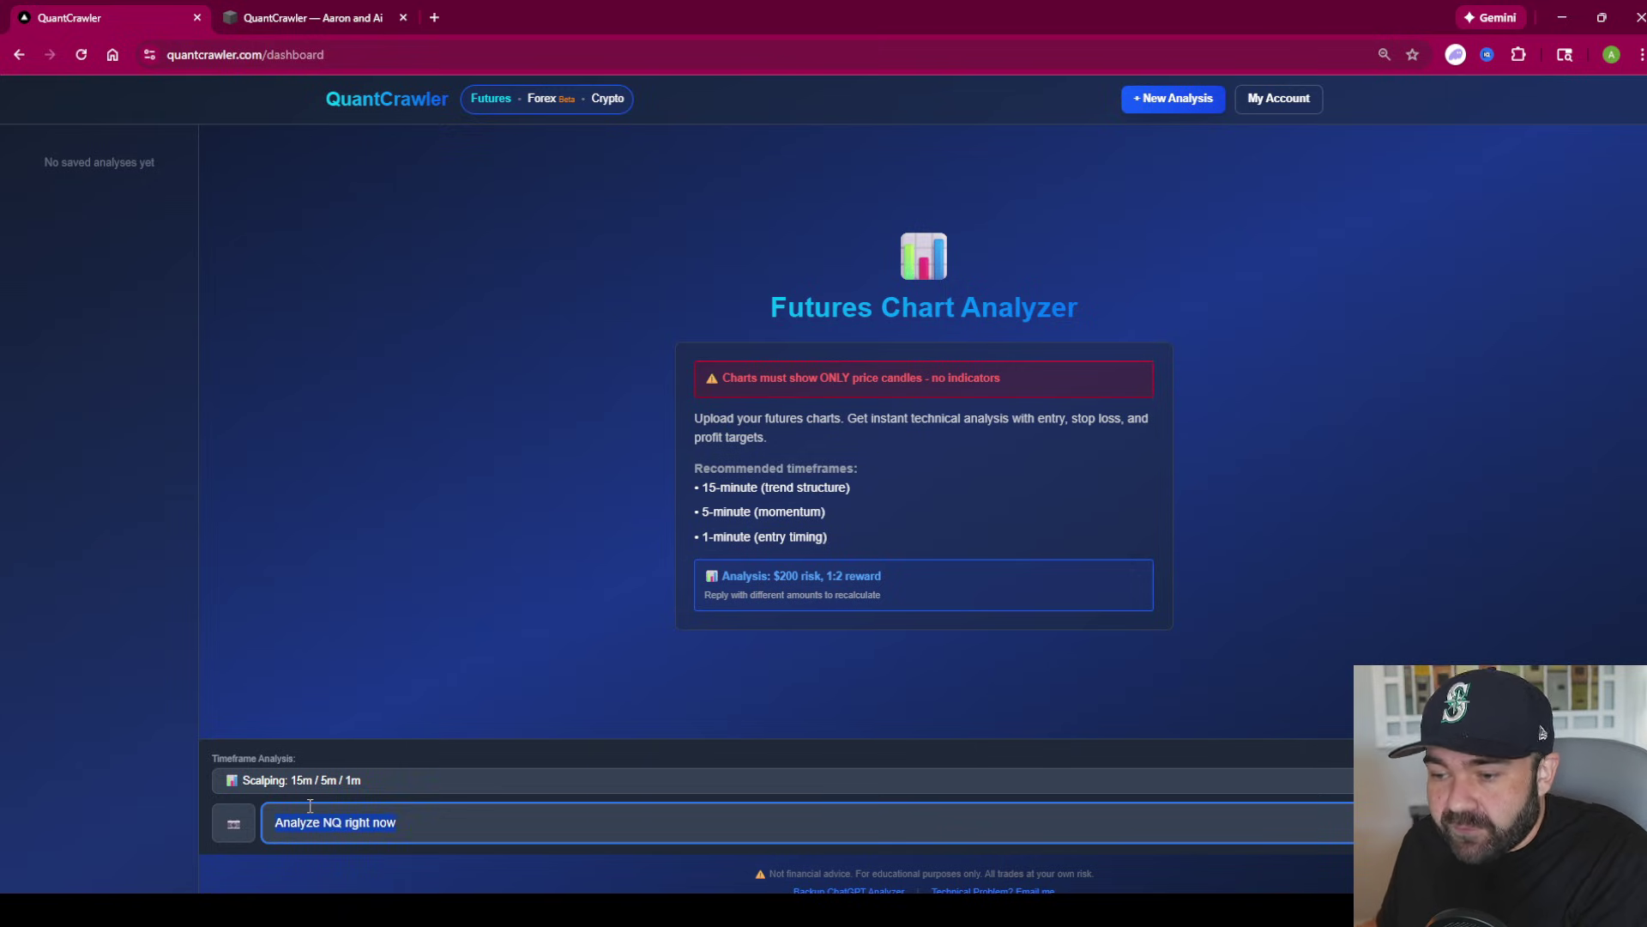
pyautogui.press('BackSpace')
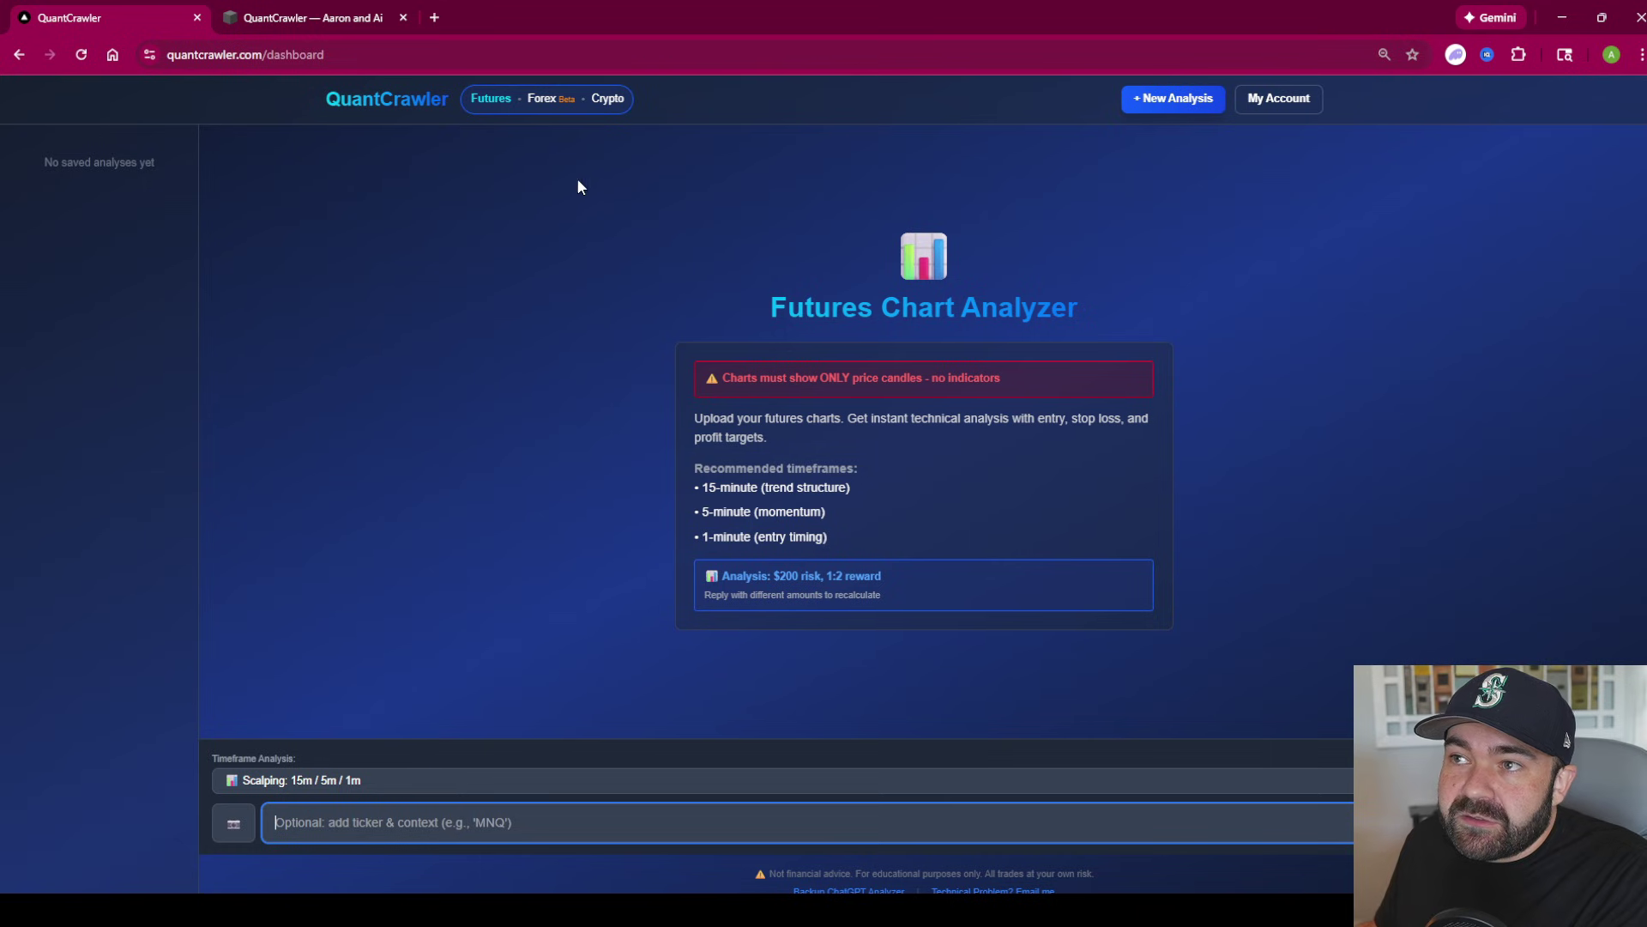
# Step: Open the TopstepX MNQZ25 chart in a new browser tab and set it to the 15-minute timeframe with the full price range in view
pyautogui.click(436, 16)
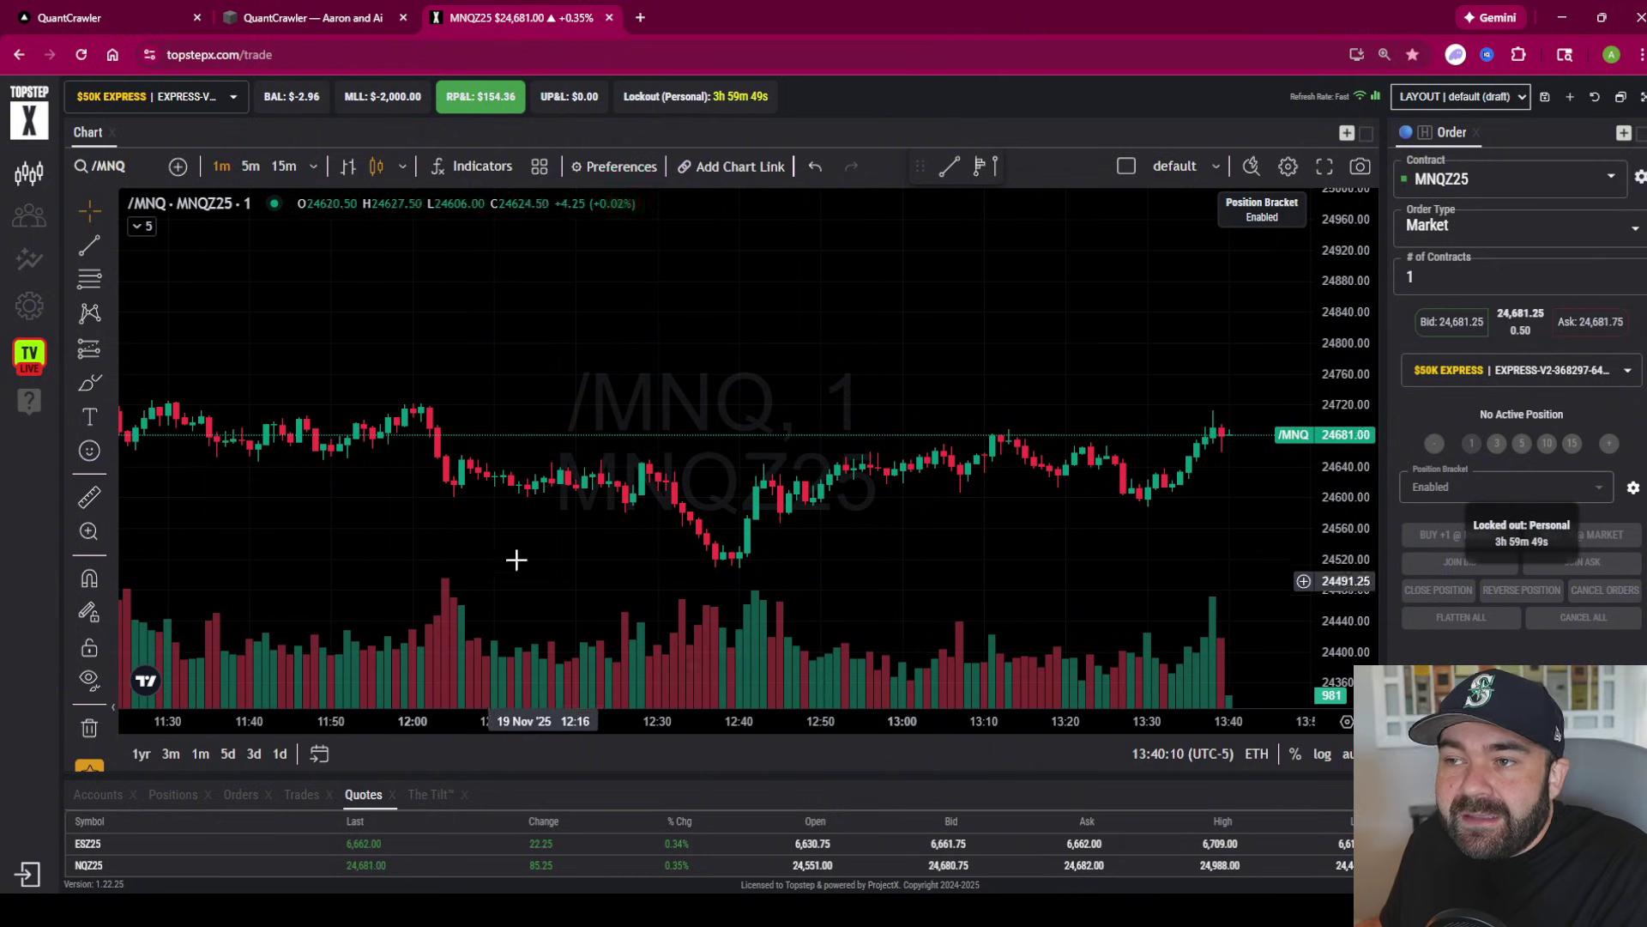
pyautogui.moveTo(838, 544)
pyautogui.mouseDown()
pyautogui.moveTo(823, 546)
pyautogui.moveTo(868, 530)
pyautogui.mouseUp()
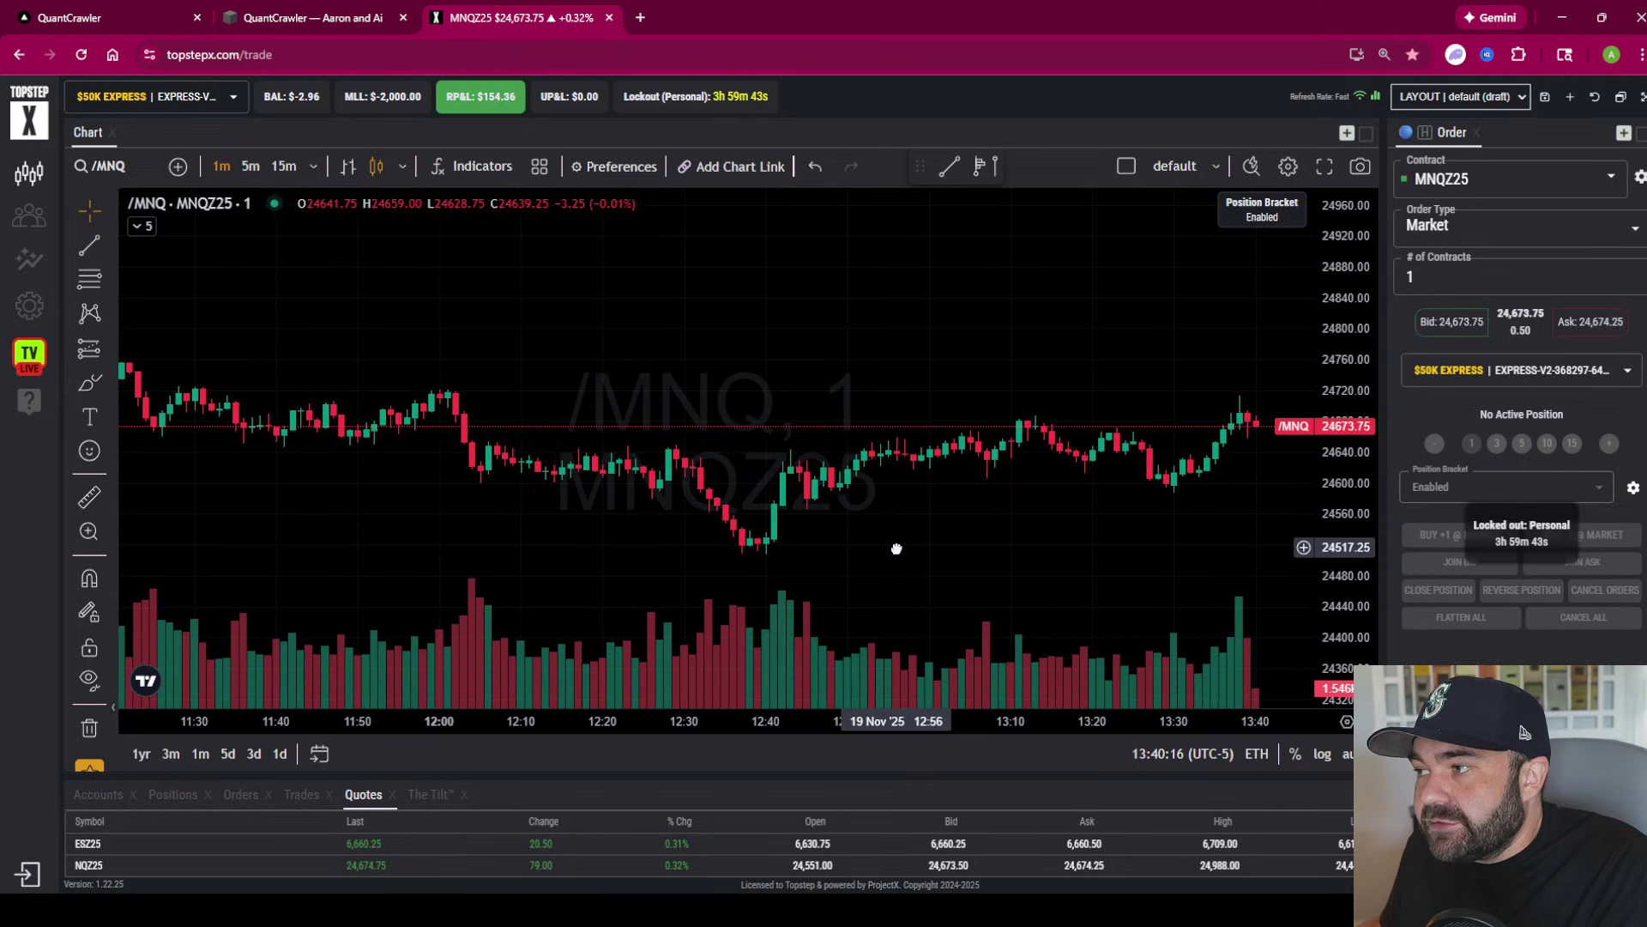
pyautogui.click(282, 168)
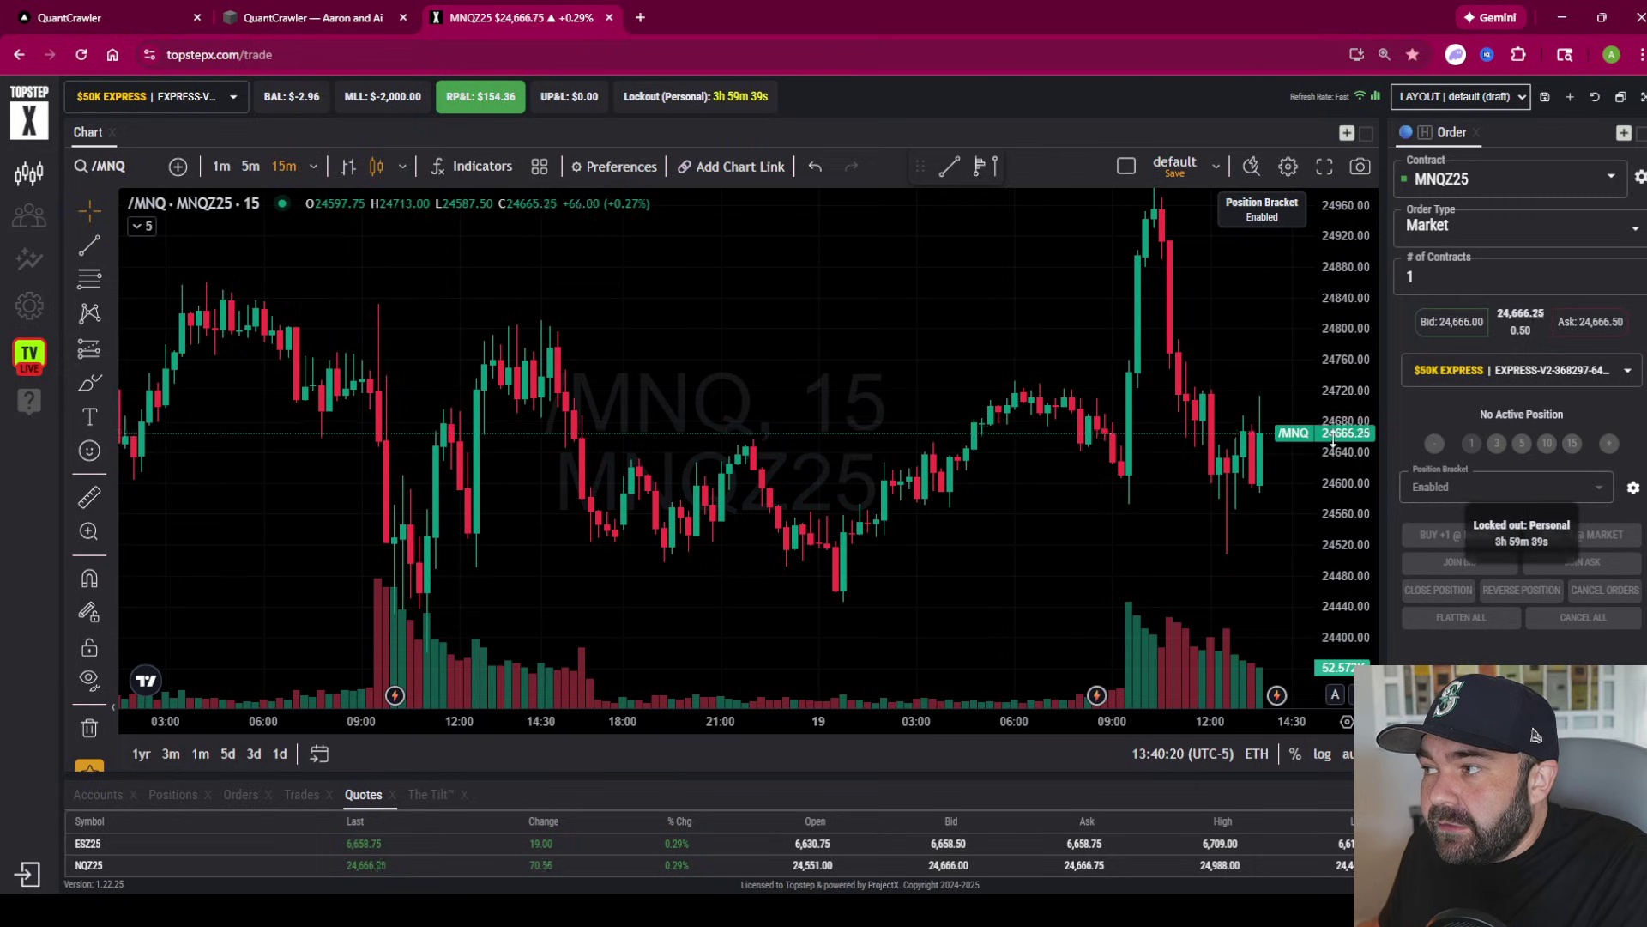
pyautogui.moveTo(1332, 437); pyautogui.dragTo(1316, 455)
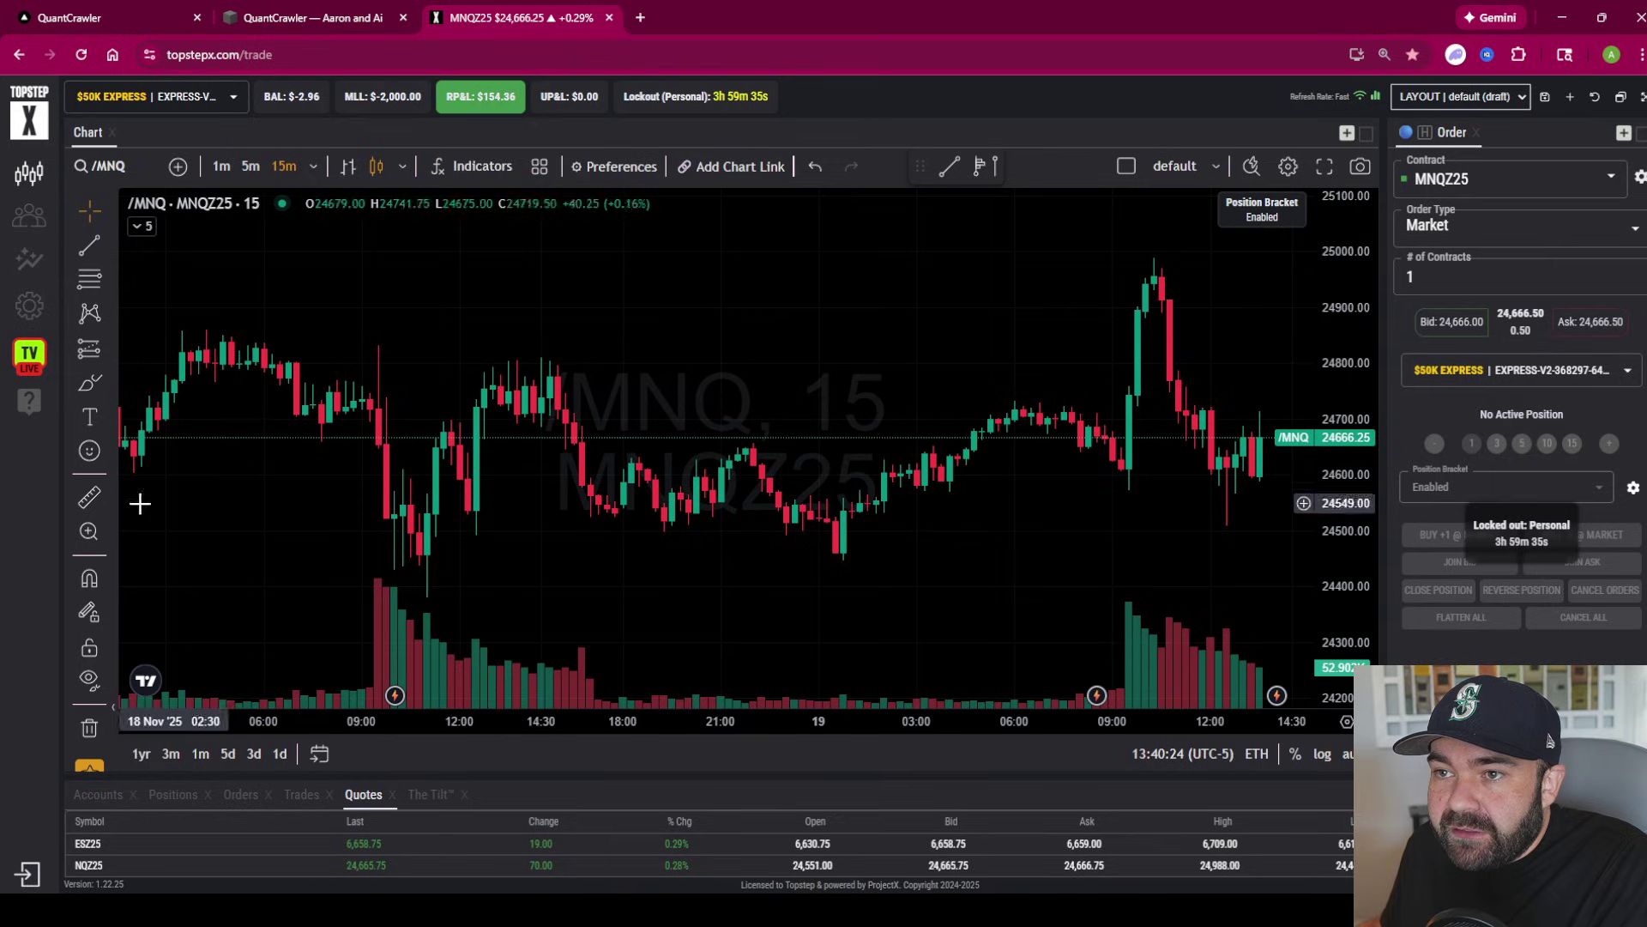
# Step: Hide the Volume indicator on the MNQ chart so that only price candles are displayed
pyautogui.click(138, 227)
pyautogui.click(220, 272)
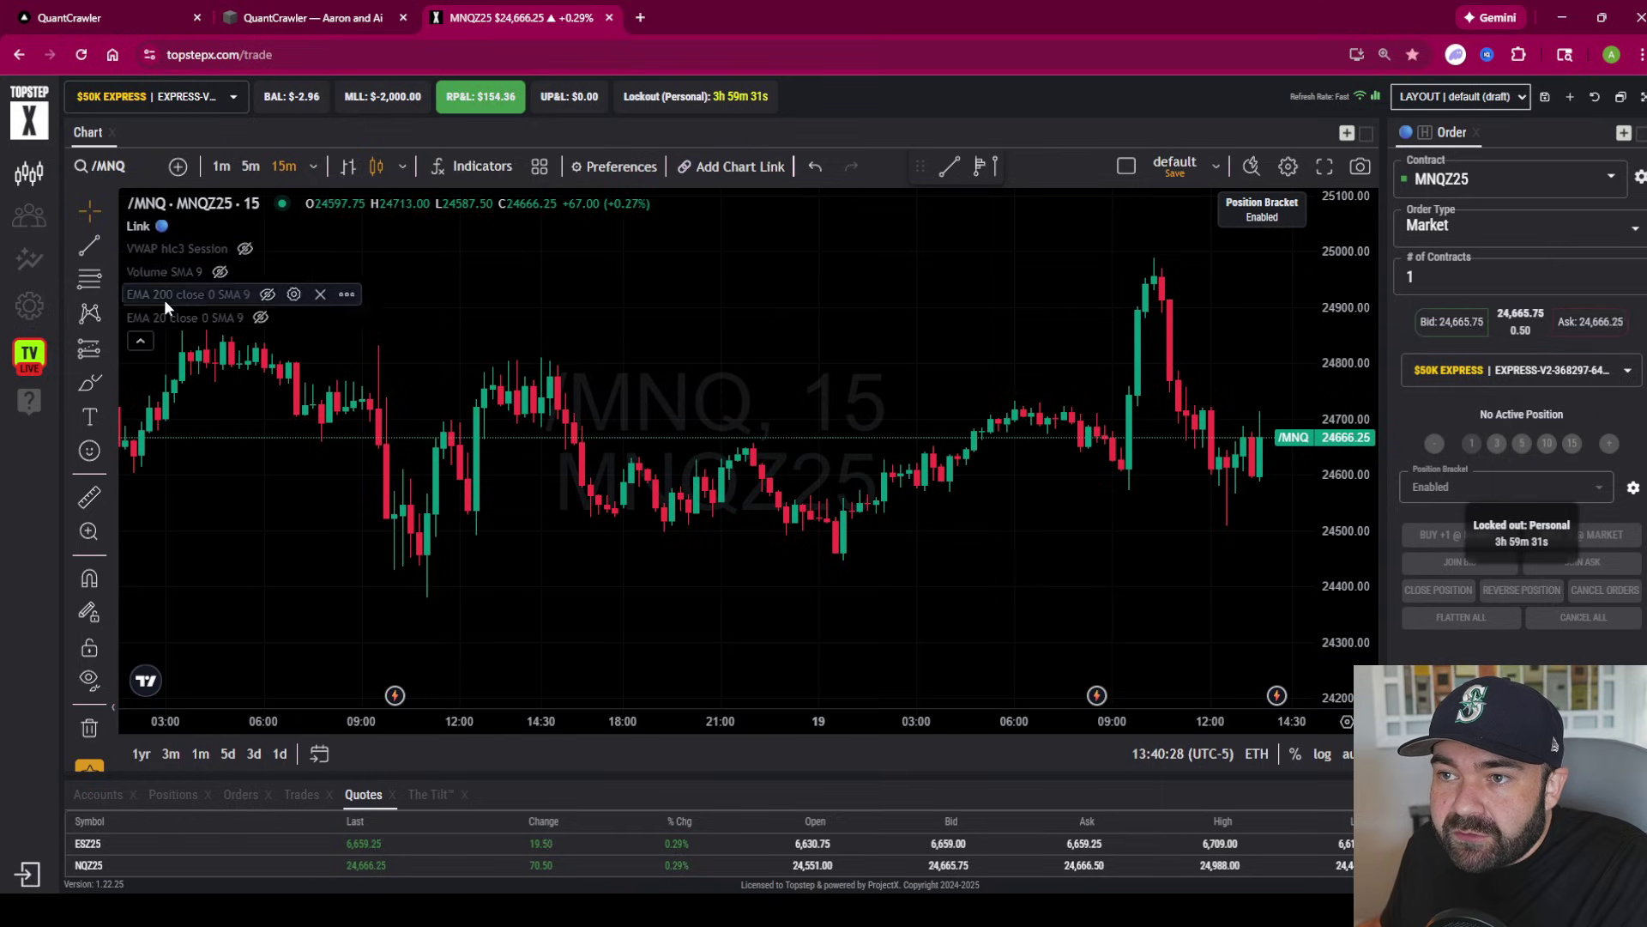
pyautogui.click(140, 340)
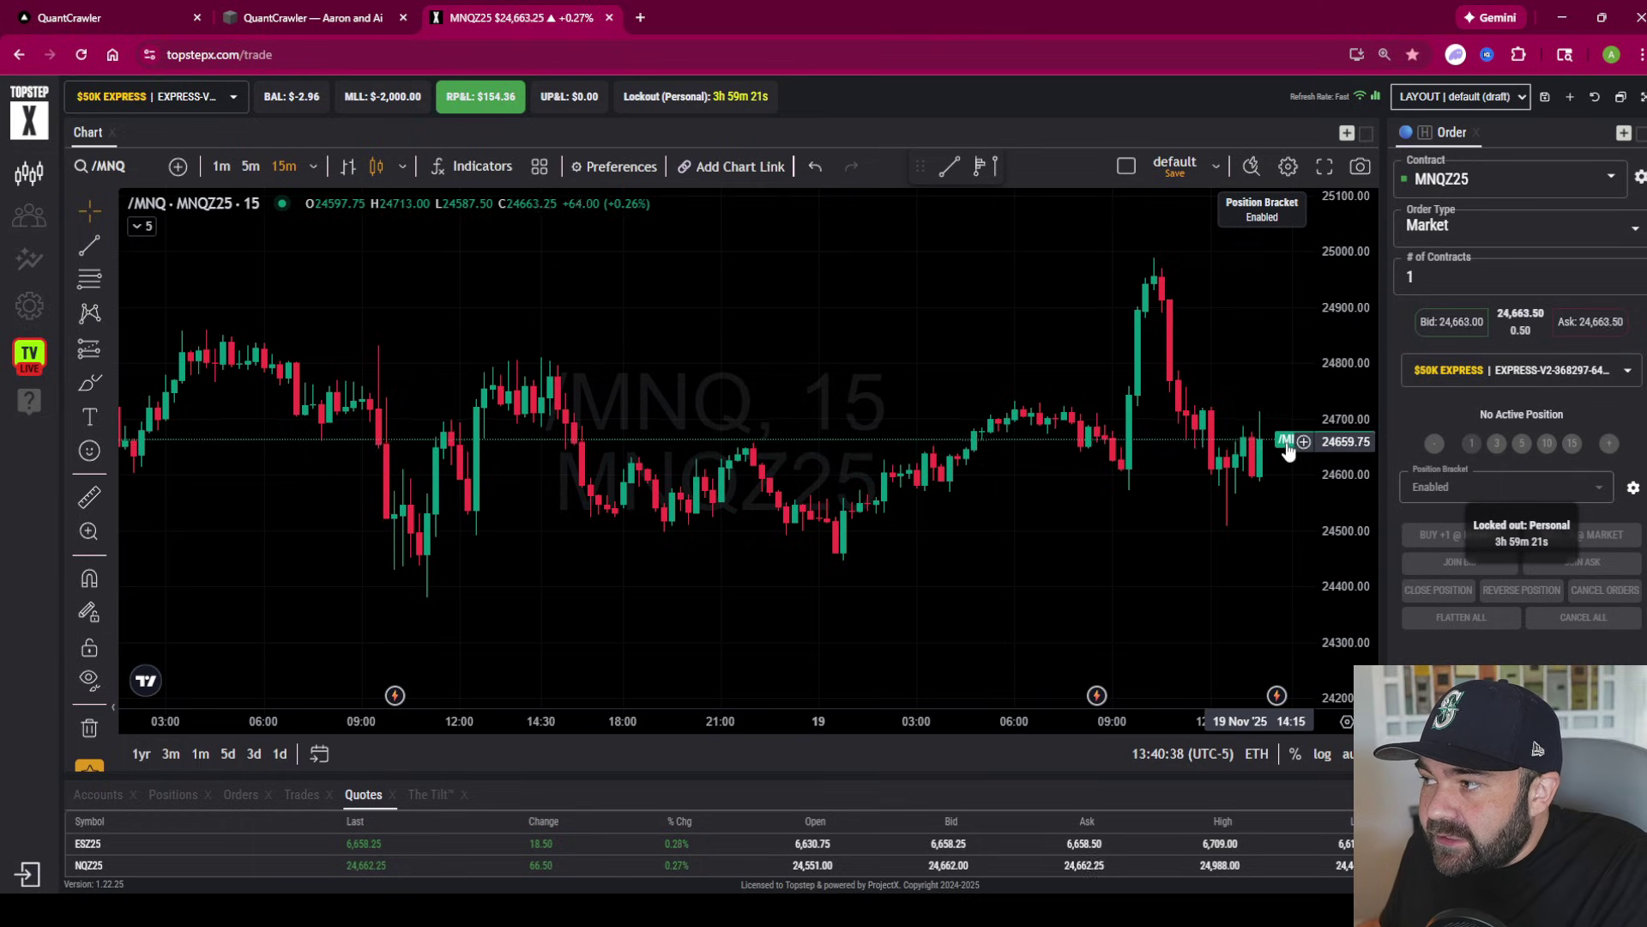
# Step: Copy an image of the 15-minute MNQ chart and paste it into QuantCrawler's futures analysis input
pyautogui.moveTo(1147, 558); pyautogui.dragTo(1160, 552)
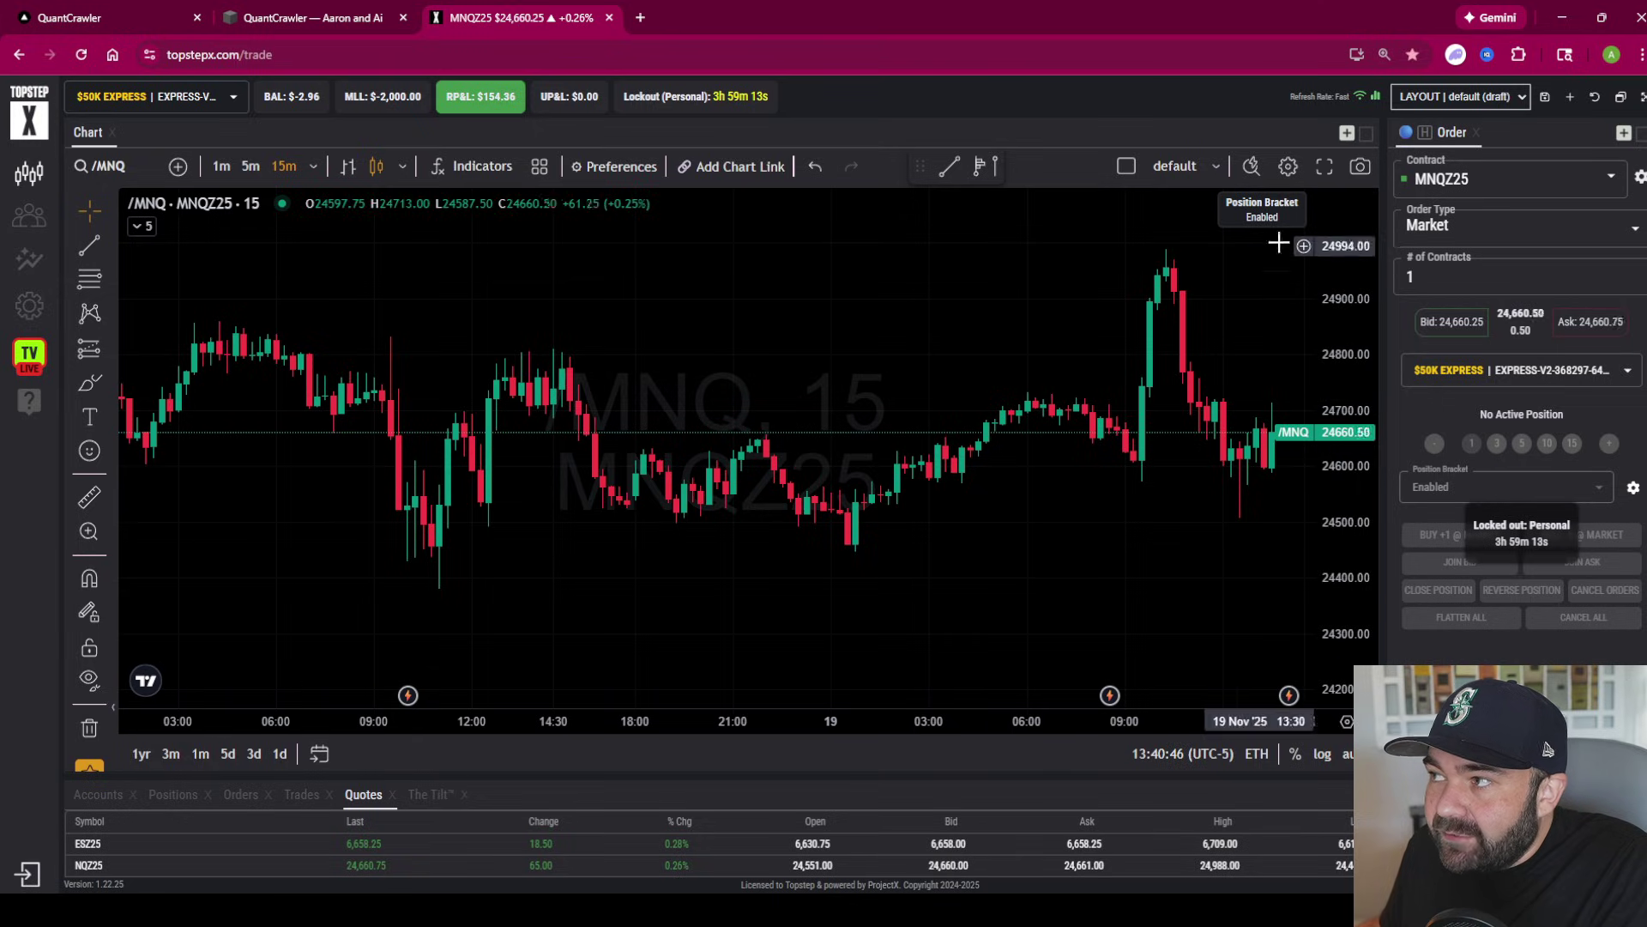
pyautogui.click(1360, 166)
pyautogui.click(1201, 267)
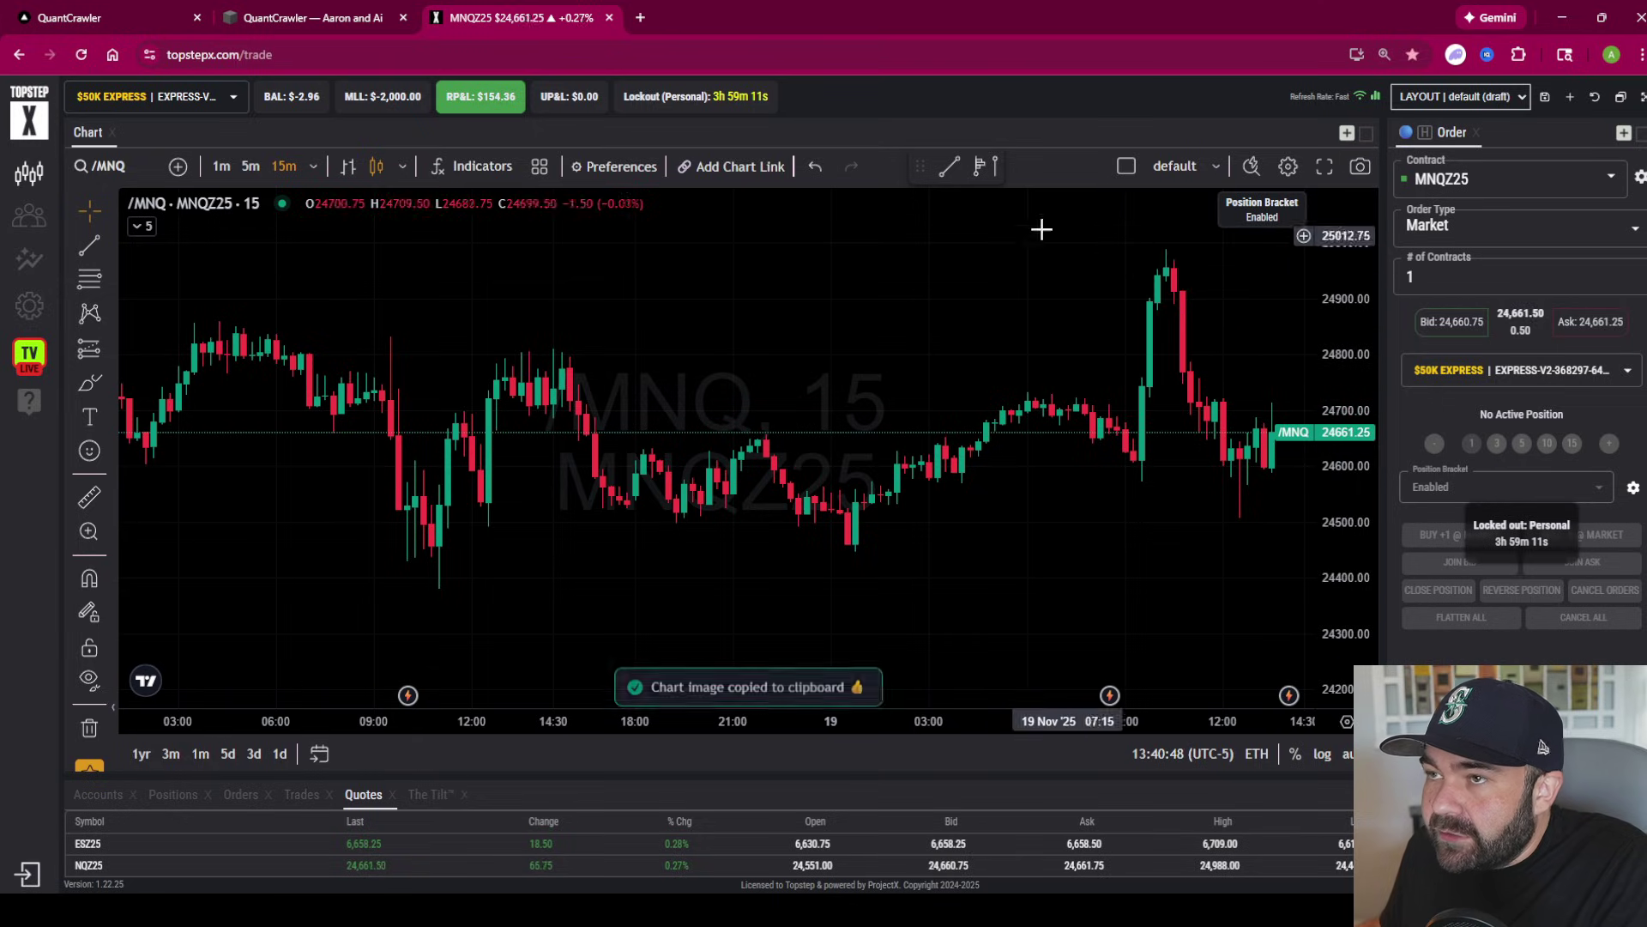
pyautogui.hotkey('ctrl', '1')
pyautogui.hotkey('ctrl', 'v')
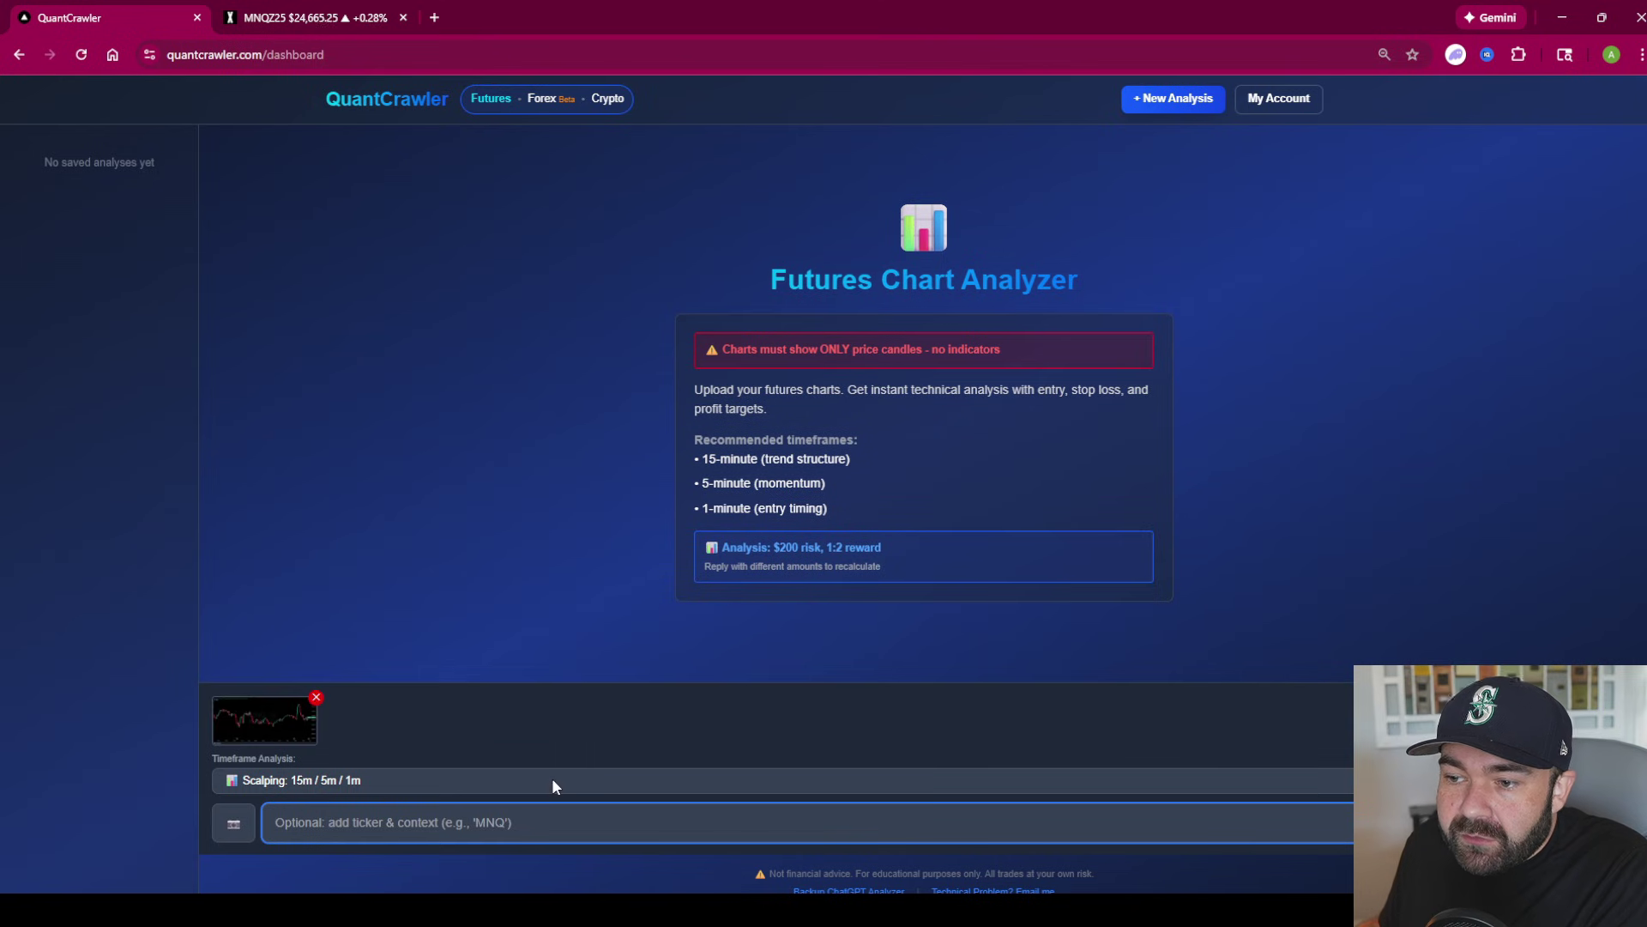
# Step: Switch the MNQ chart to 5 minutes, copy its image and add it to the QuantCrawler futures analysis
pyautogui.click(343, 26)
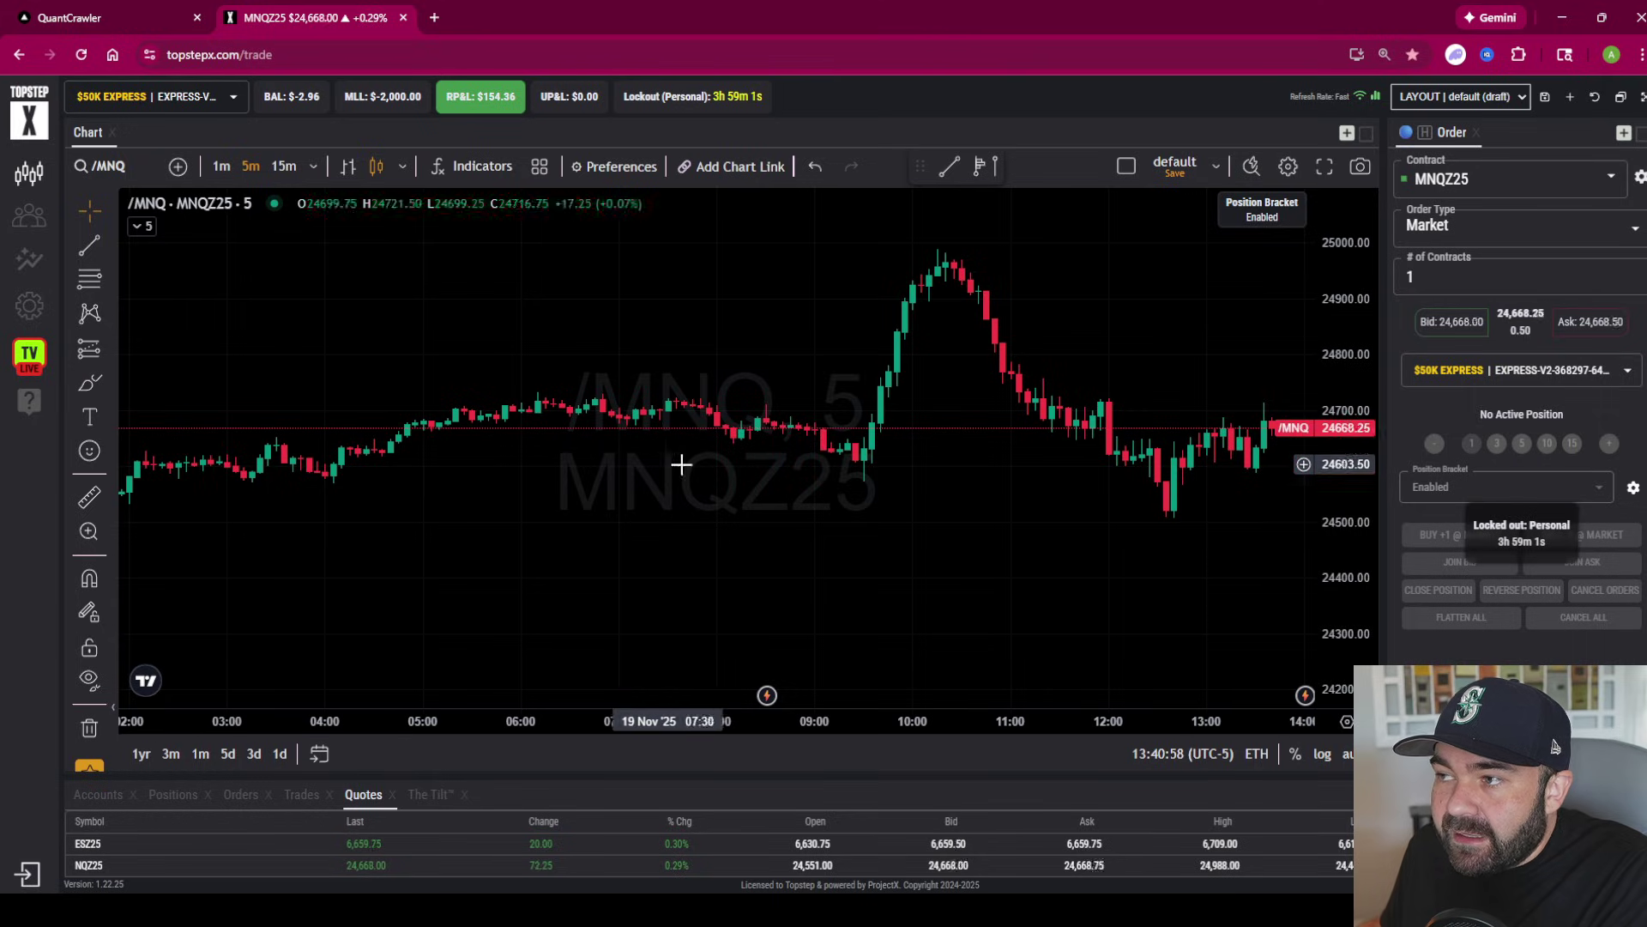
pyautogui.click(1361, 168)
pyautogui.click(1232, 253)
pyautogui.click(30, 18)
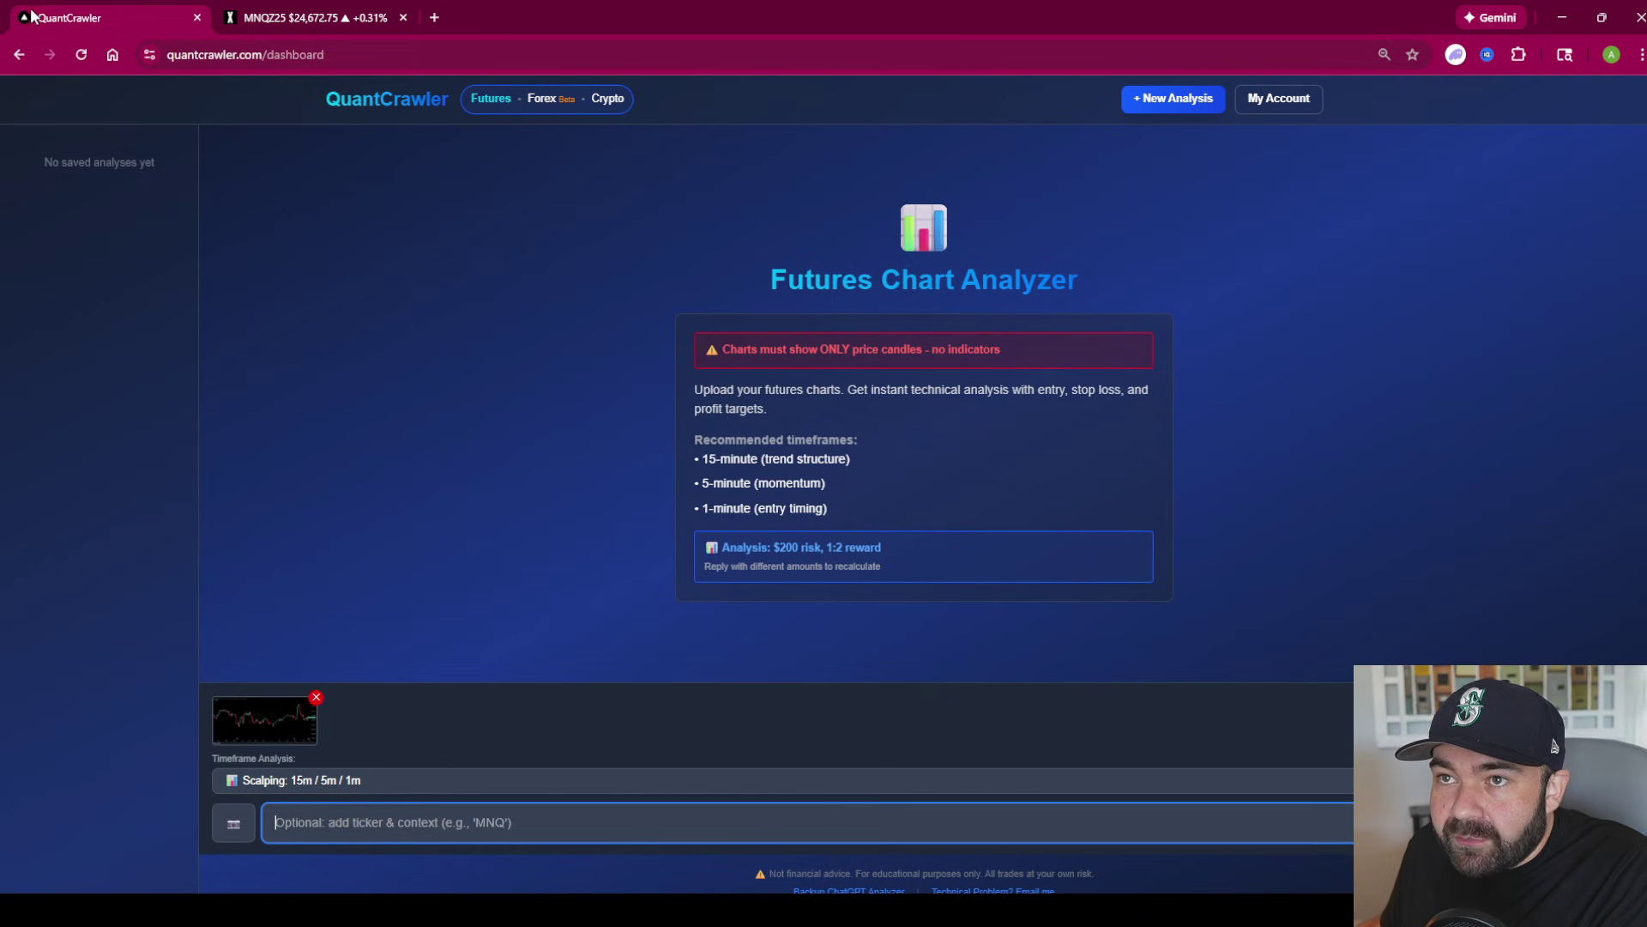
pyautogui.hotkey('ctrl', 'v')
# Step: Switch the MNQ chart to 1 minute, copy its image and add it as the third chart in QuantCrawler
pyautogui.click(324, 17)
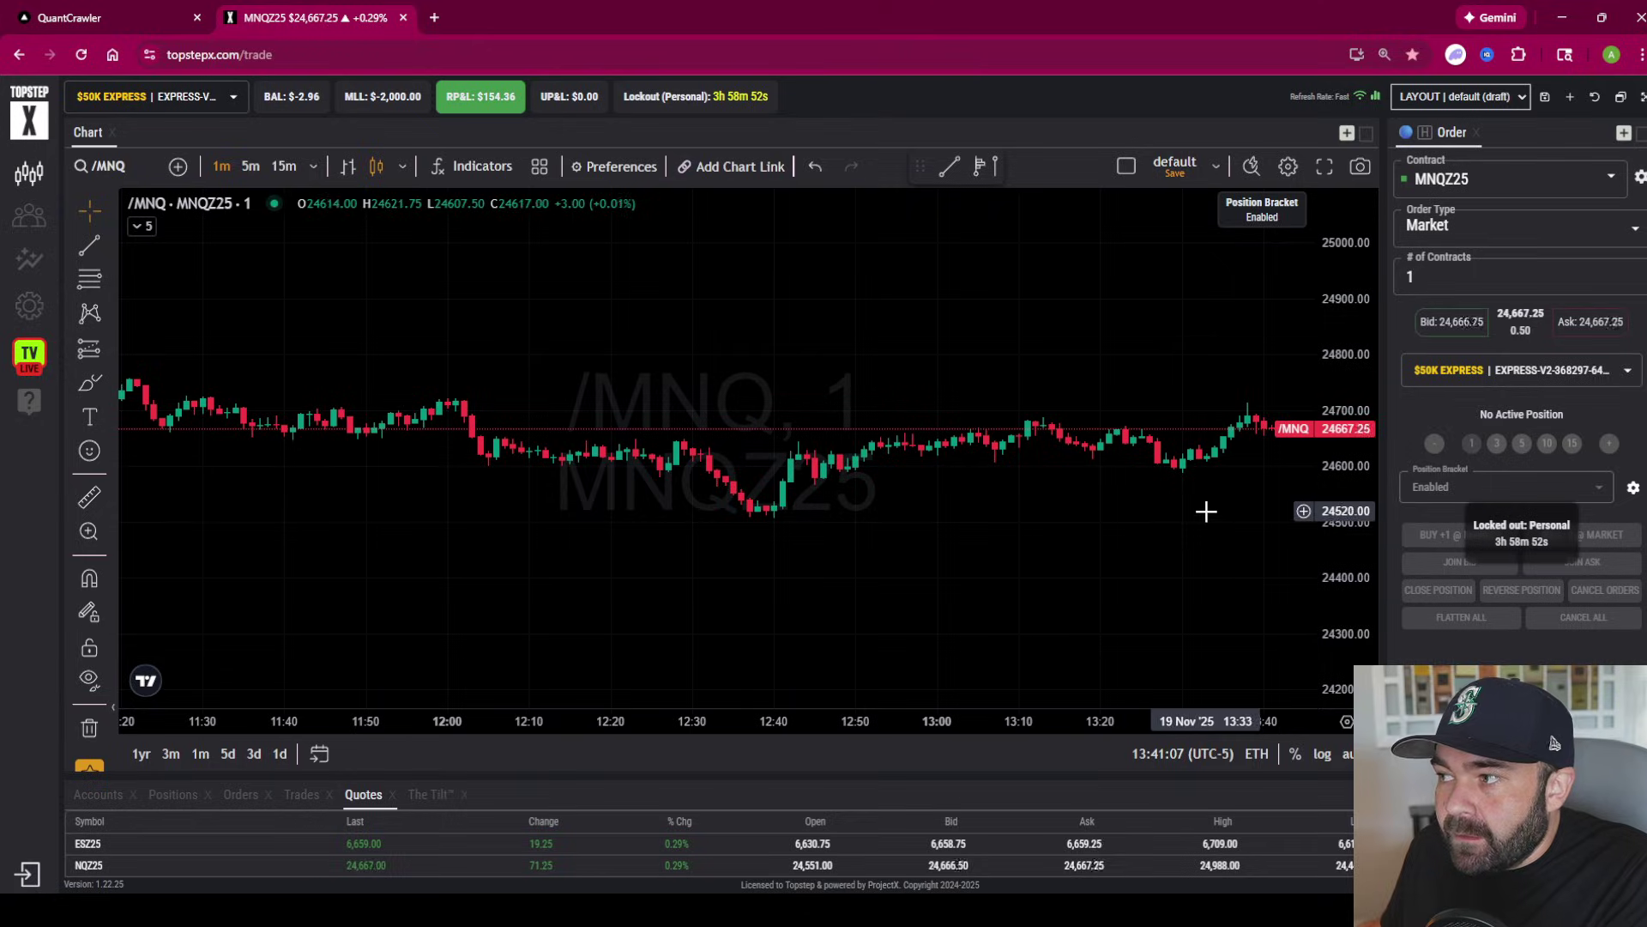
pyautogui.moveTo(1364, 488); pyautogui.dragTo(1363, 463)
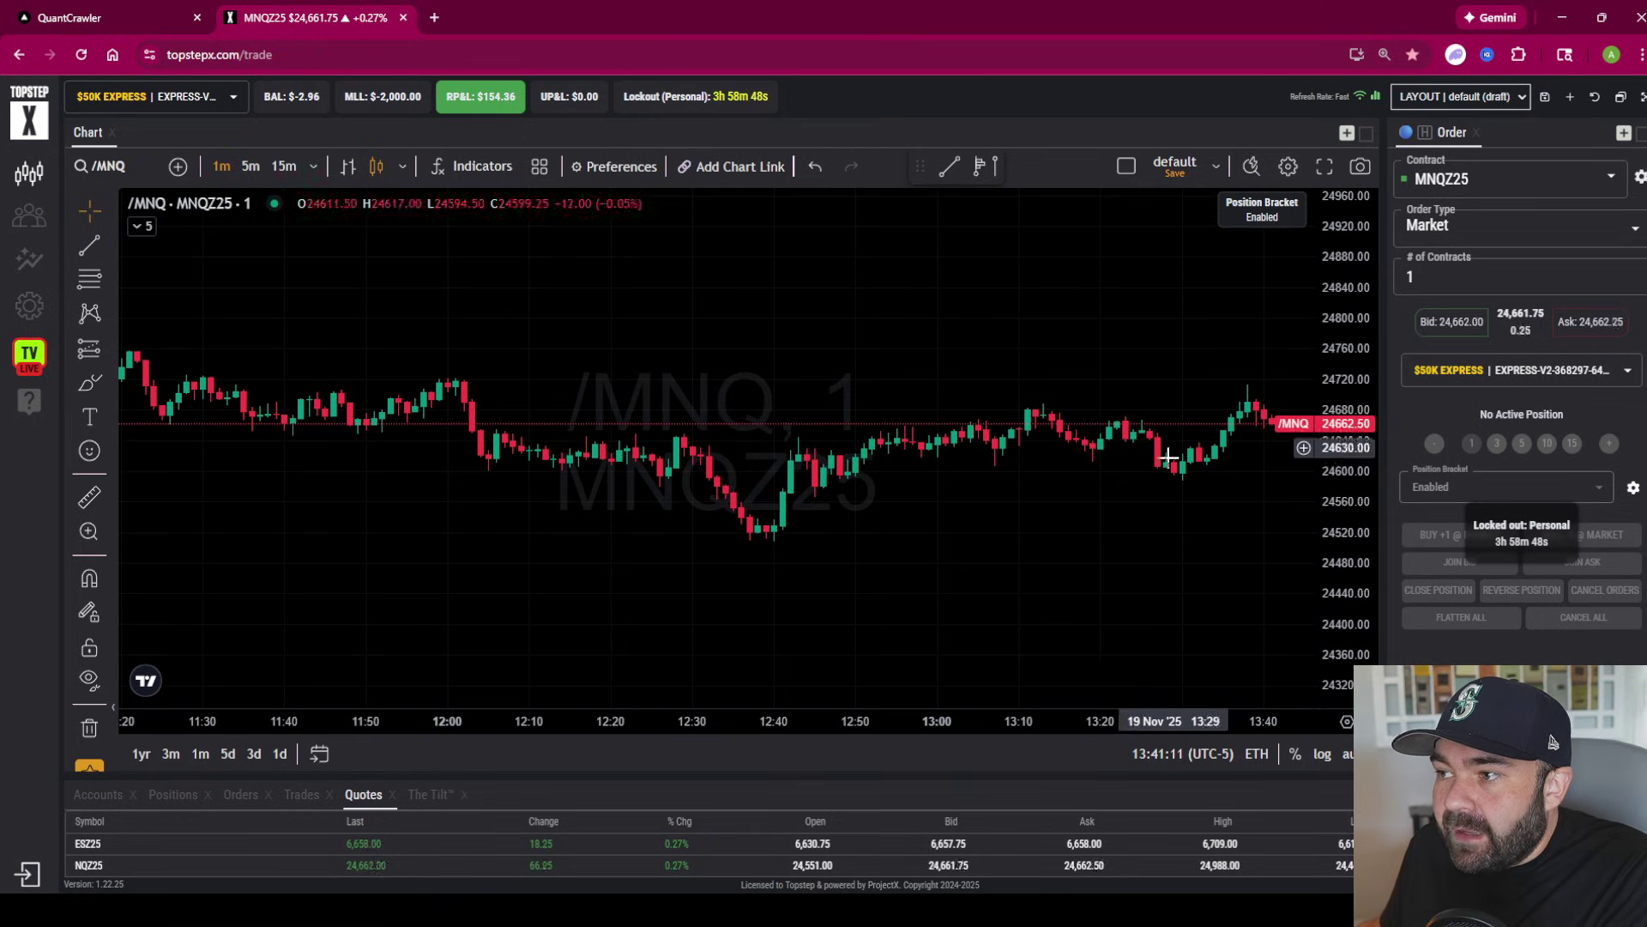
pyautogui.click(1360, 165)
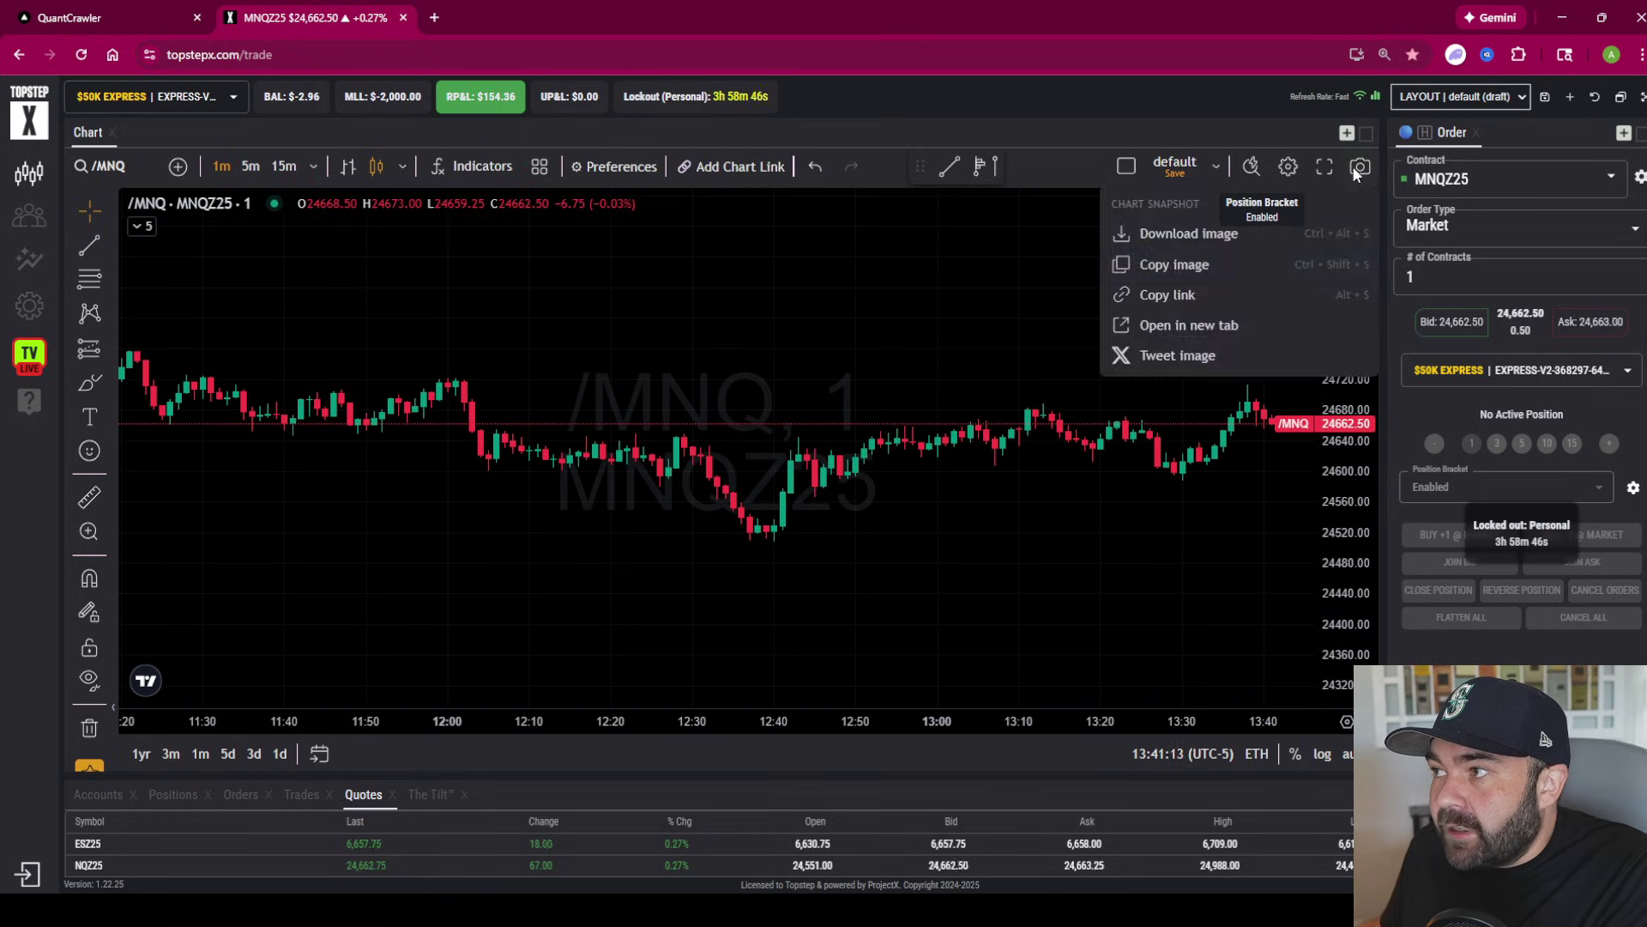
pyautogui.click(1236, 264)
pyautogui.hotkey('ctrl', '1')
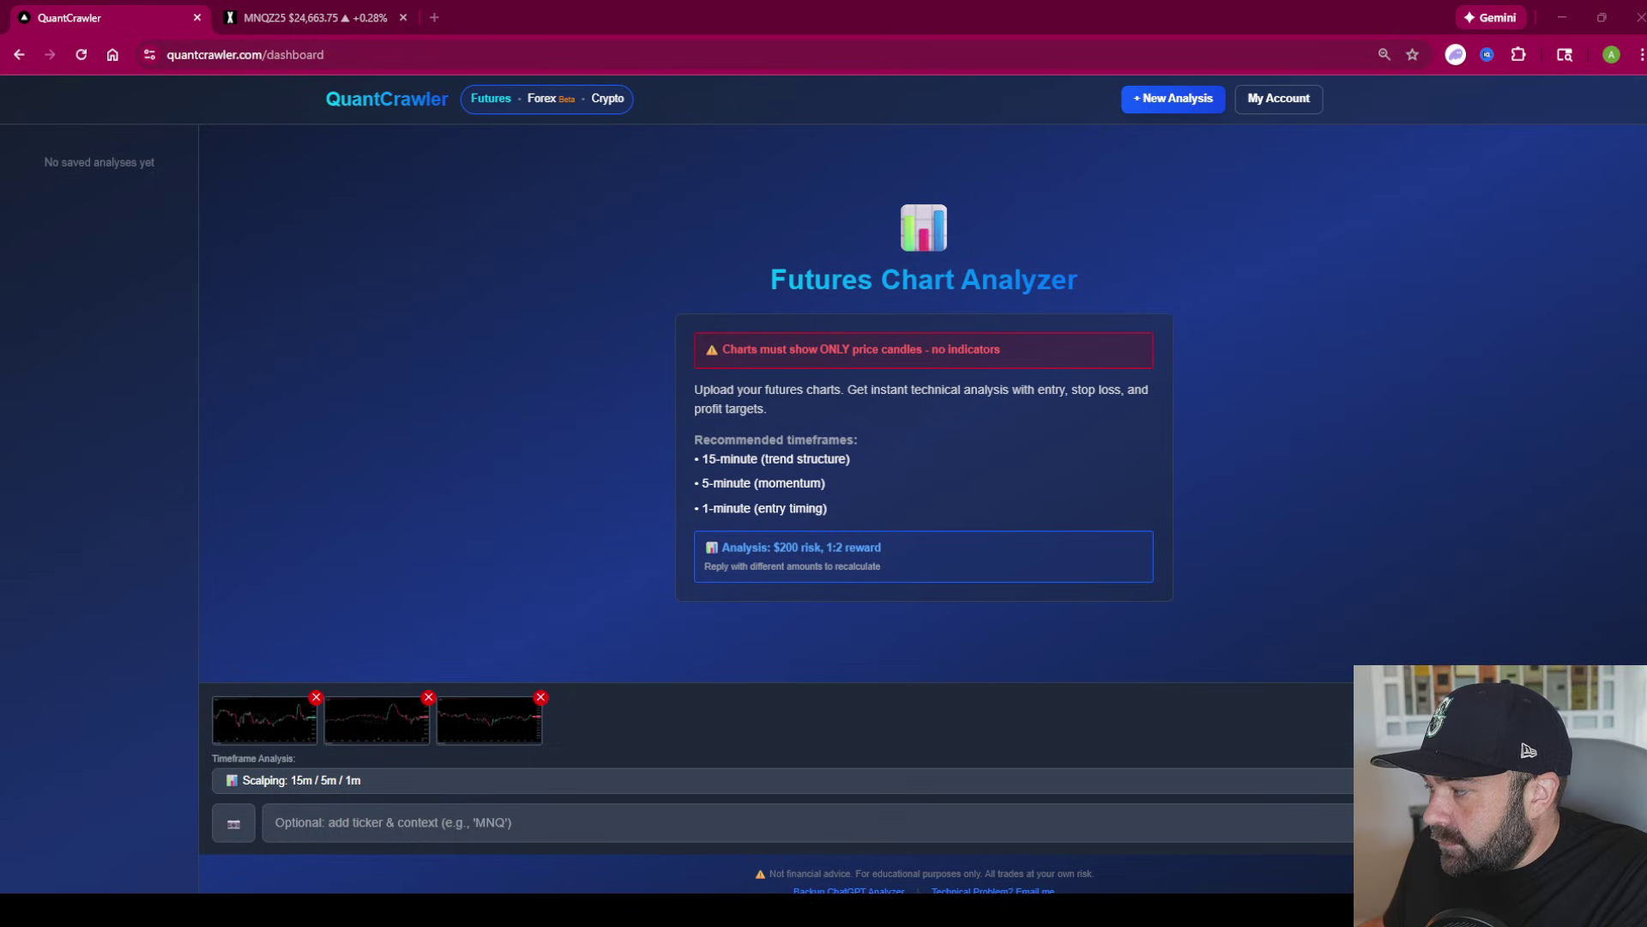
# Step: Submit the three MNQ charts for analysis and review the suggested trade direction in the generated report
pyautogui.click(1539, 746)
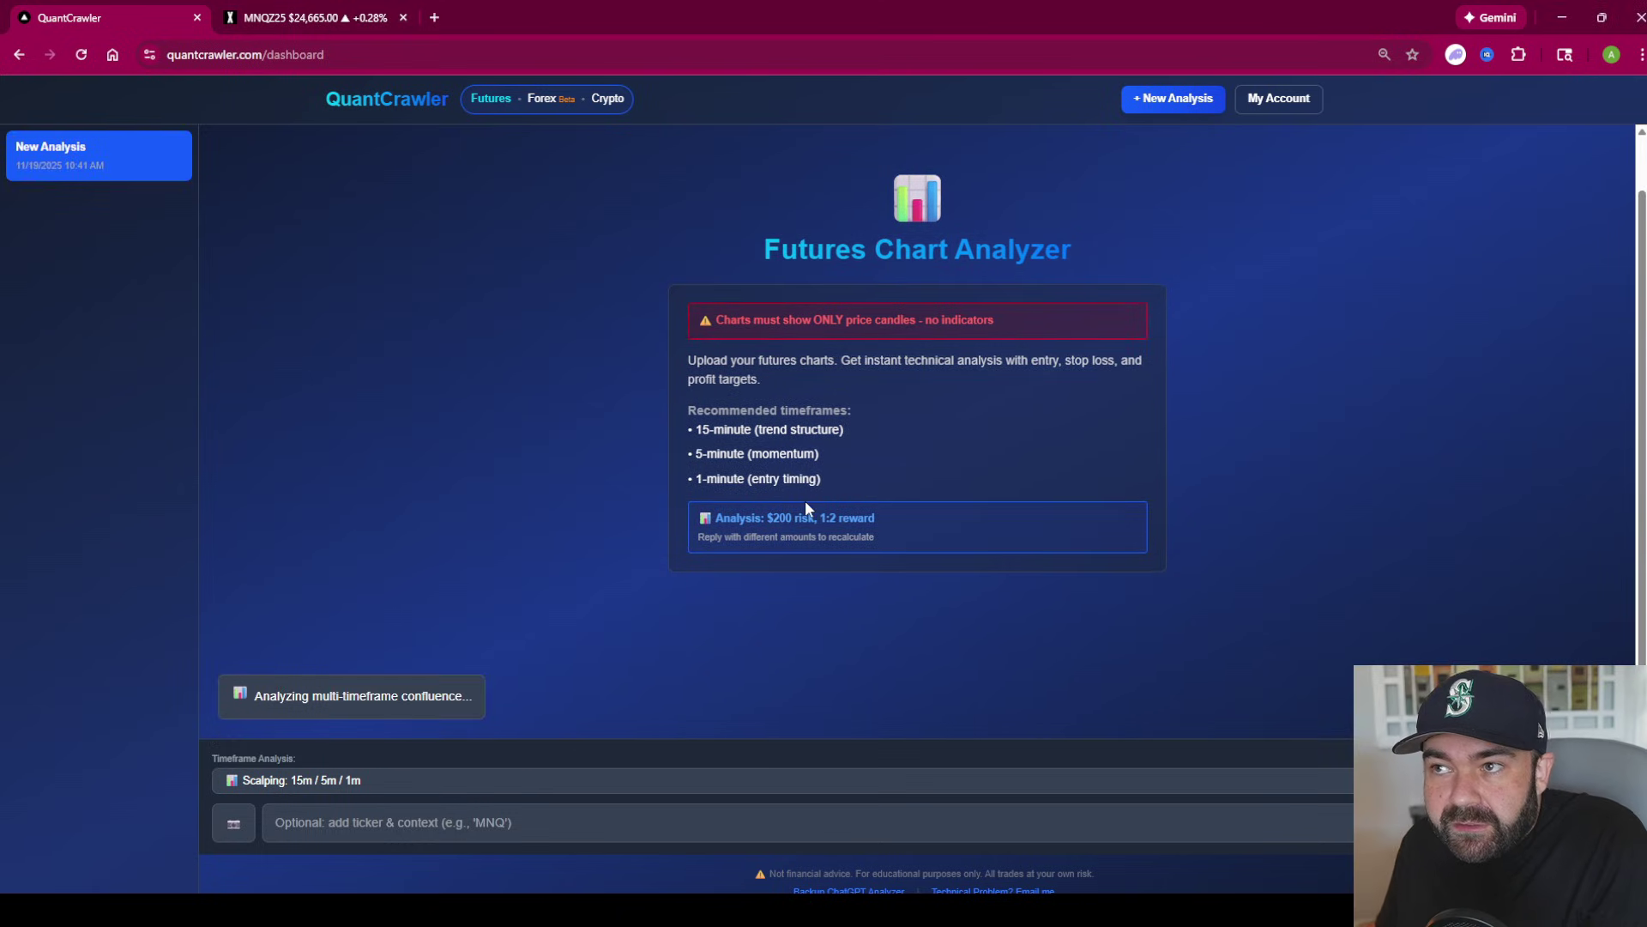
pyautogui.scroll(-1, 691, 461)
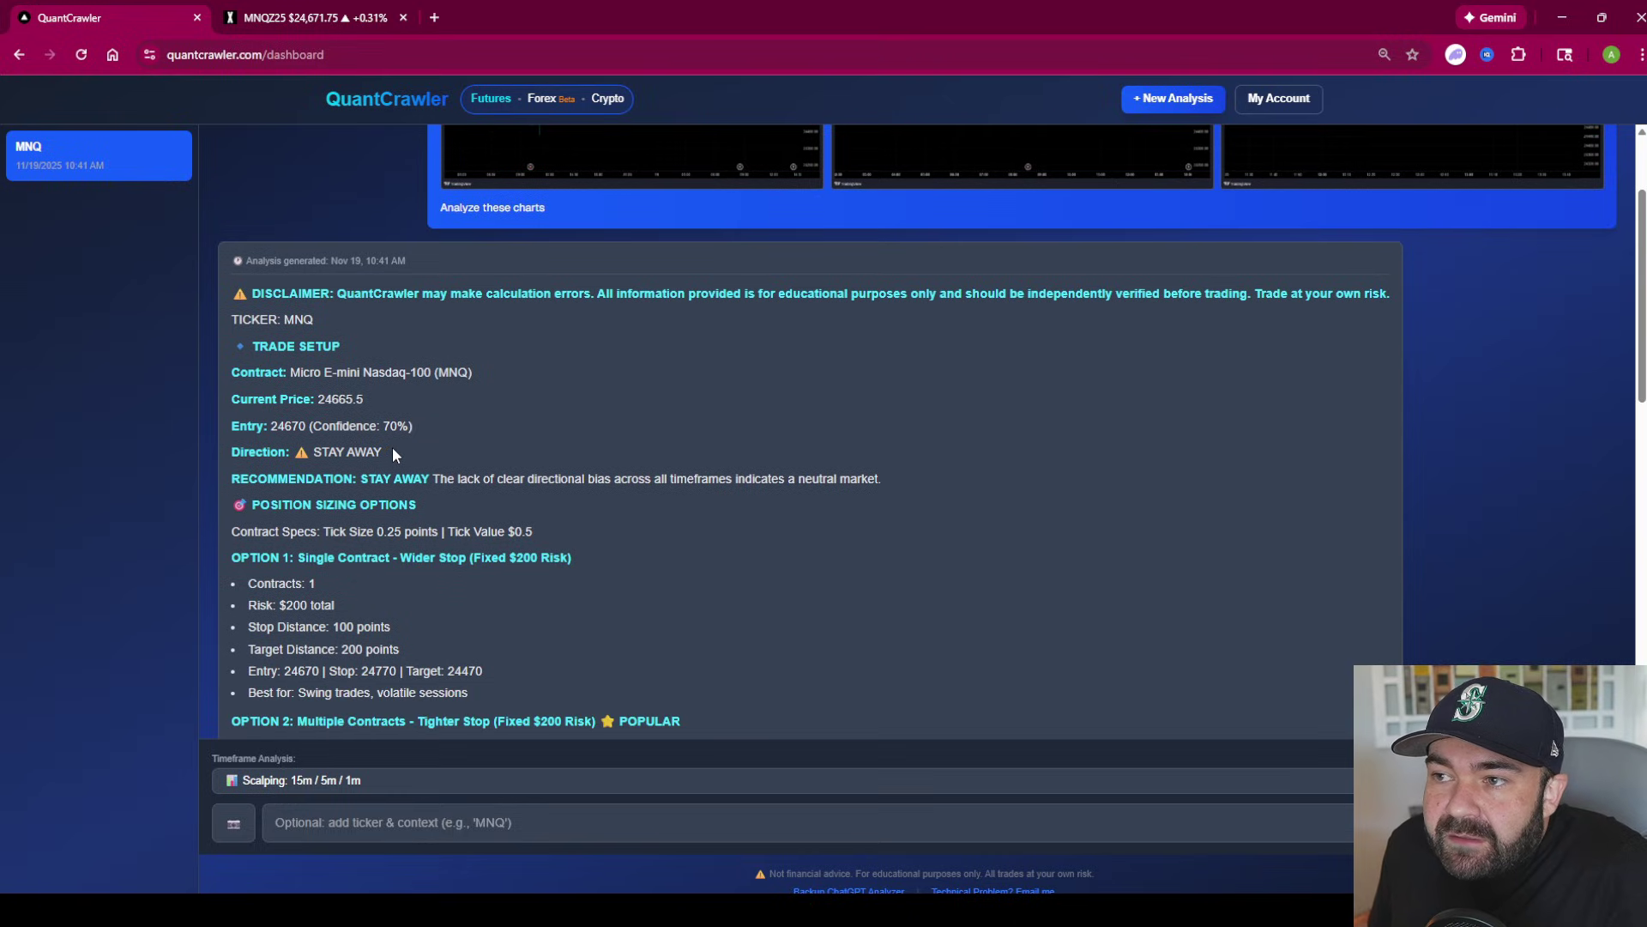
pyautogui.moveTo(393, 452); pyautogui.dragTo(294, 457)
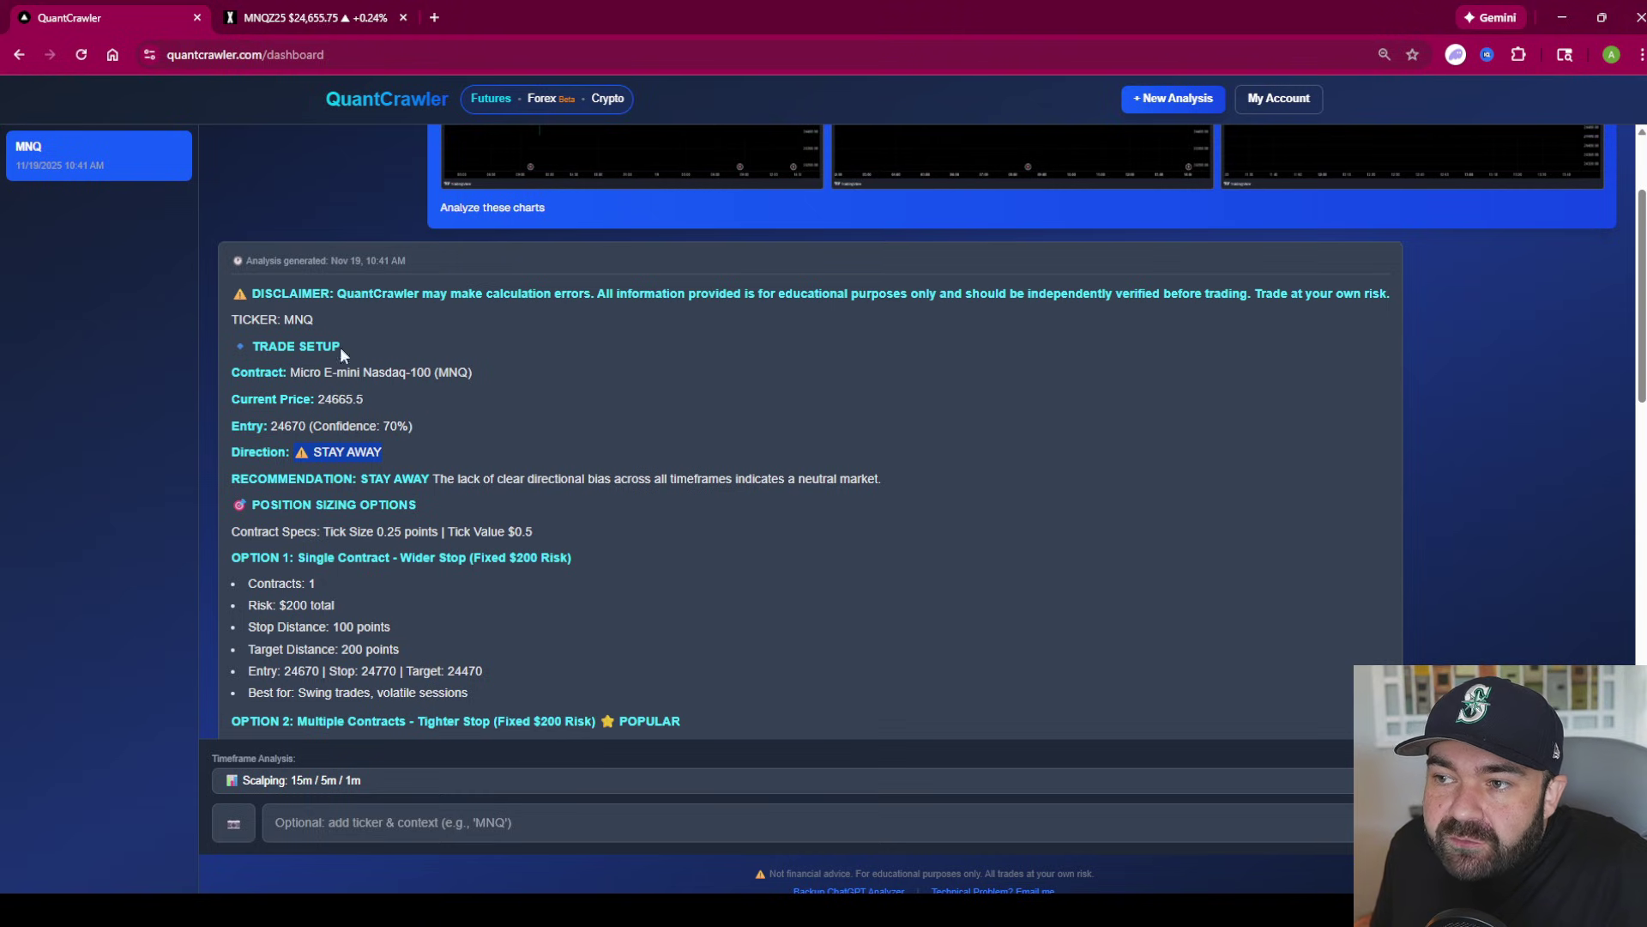
# Step: Compare the MNQ recommendation with the live 1-minute chart in TopstepX and examine the report's position sizing options
pyautogui.click(347, 16)
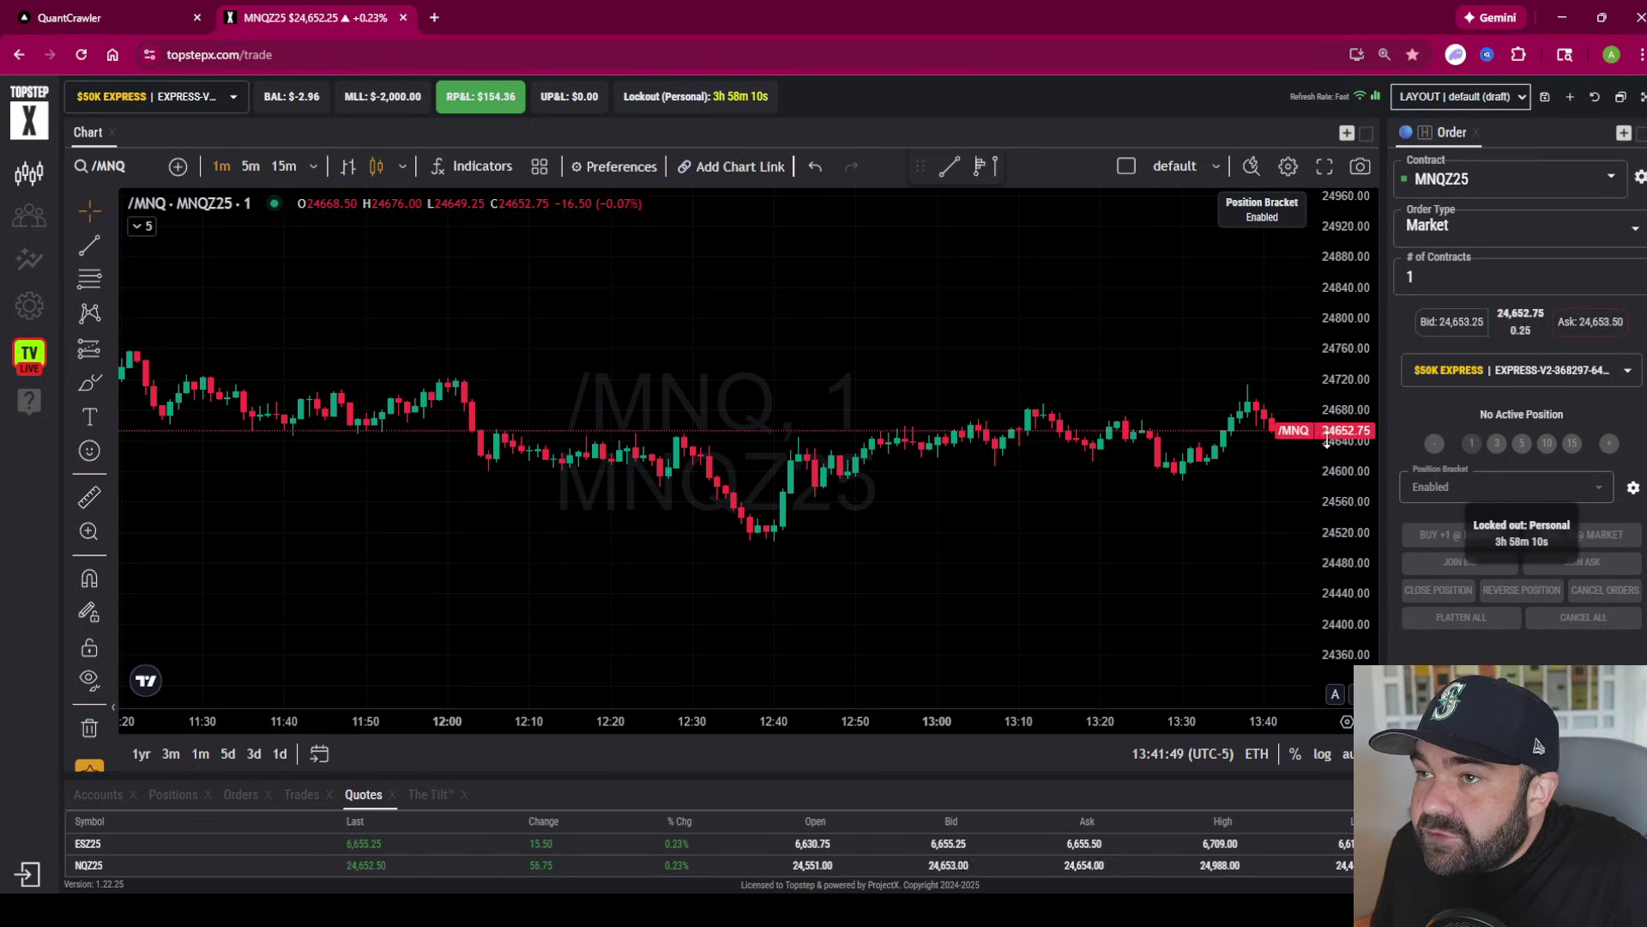
pyautogui.moveTo(1243, 490); pyautogui.dragTo(1183, 487)
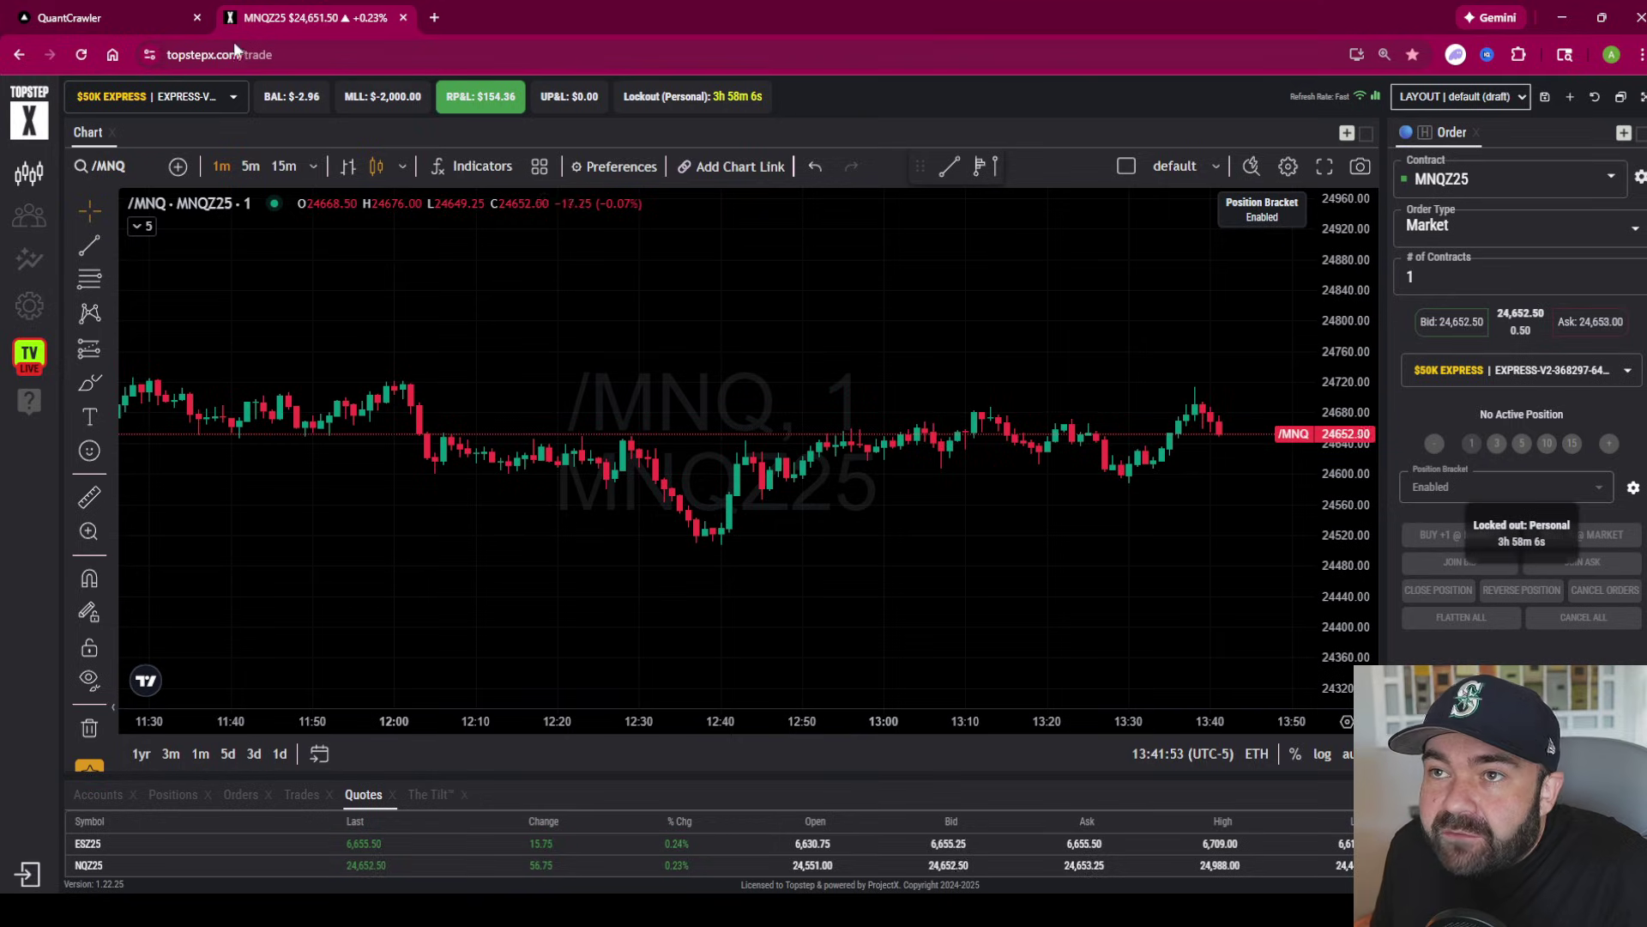
pyautogui.click(103, 18)
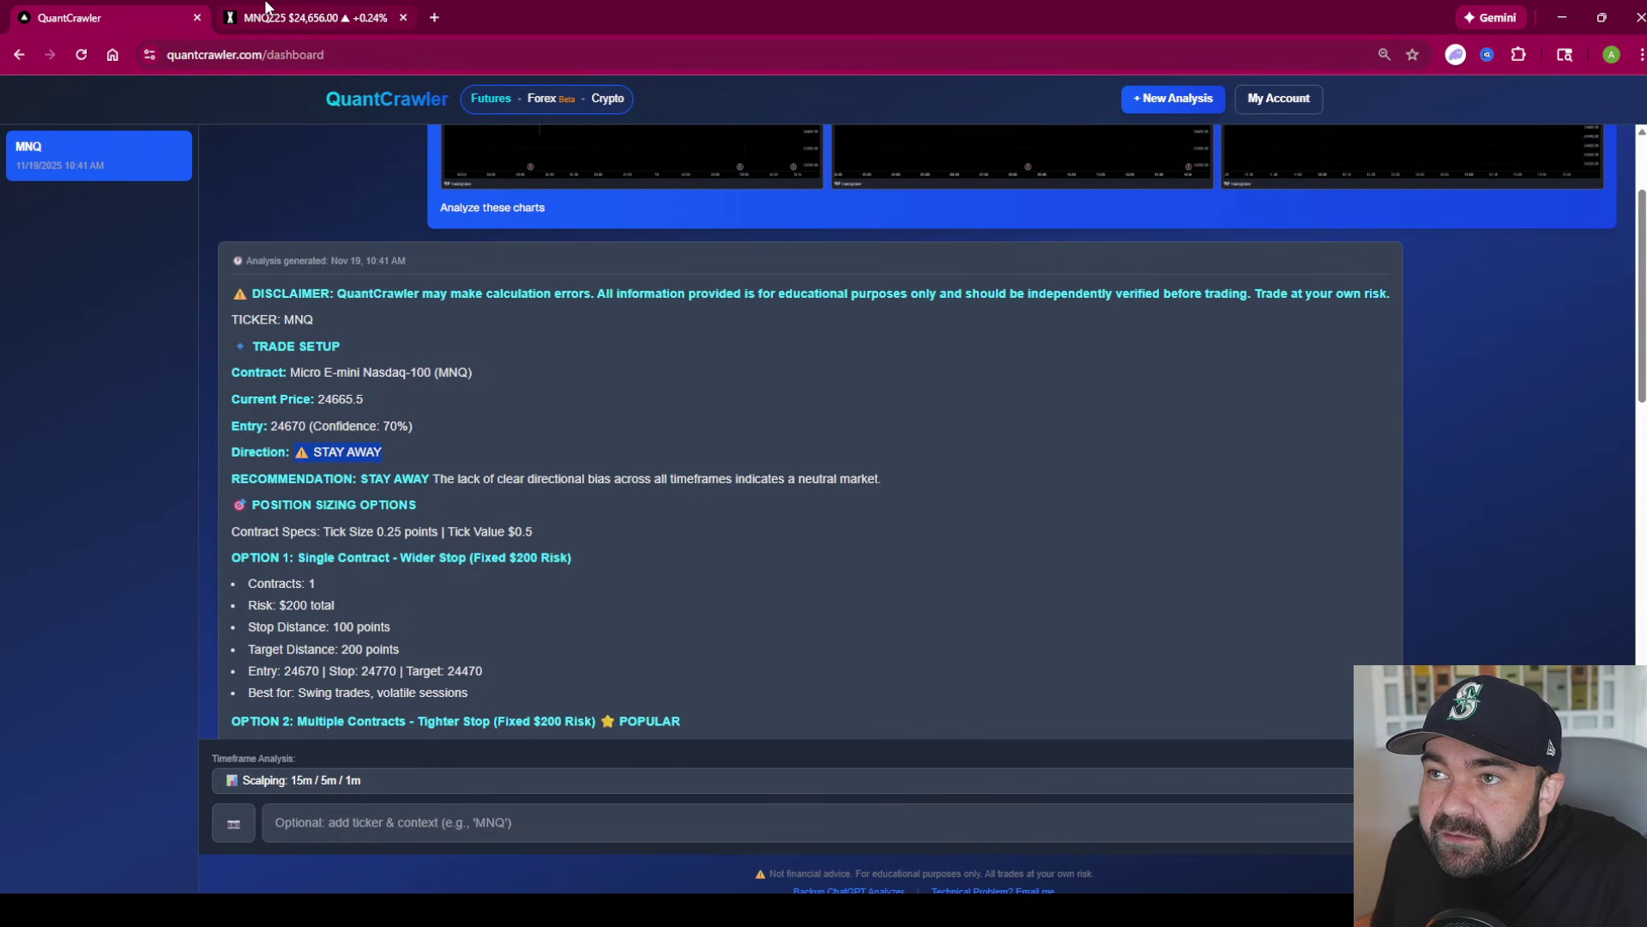
pyautogui.click(266, 9)
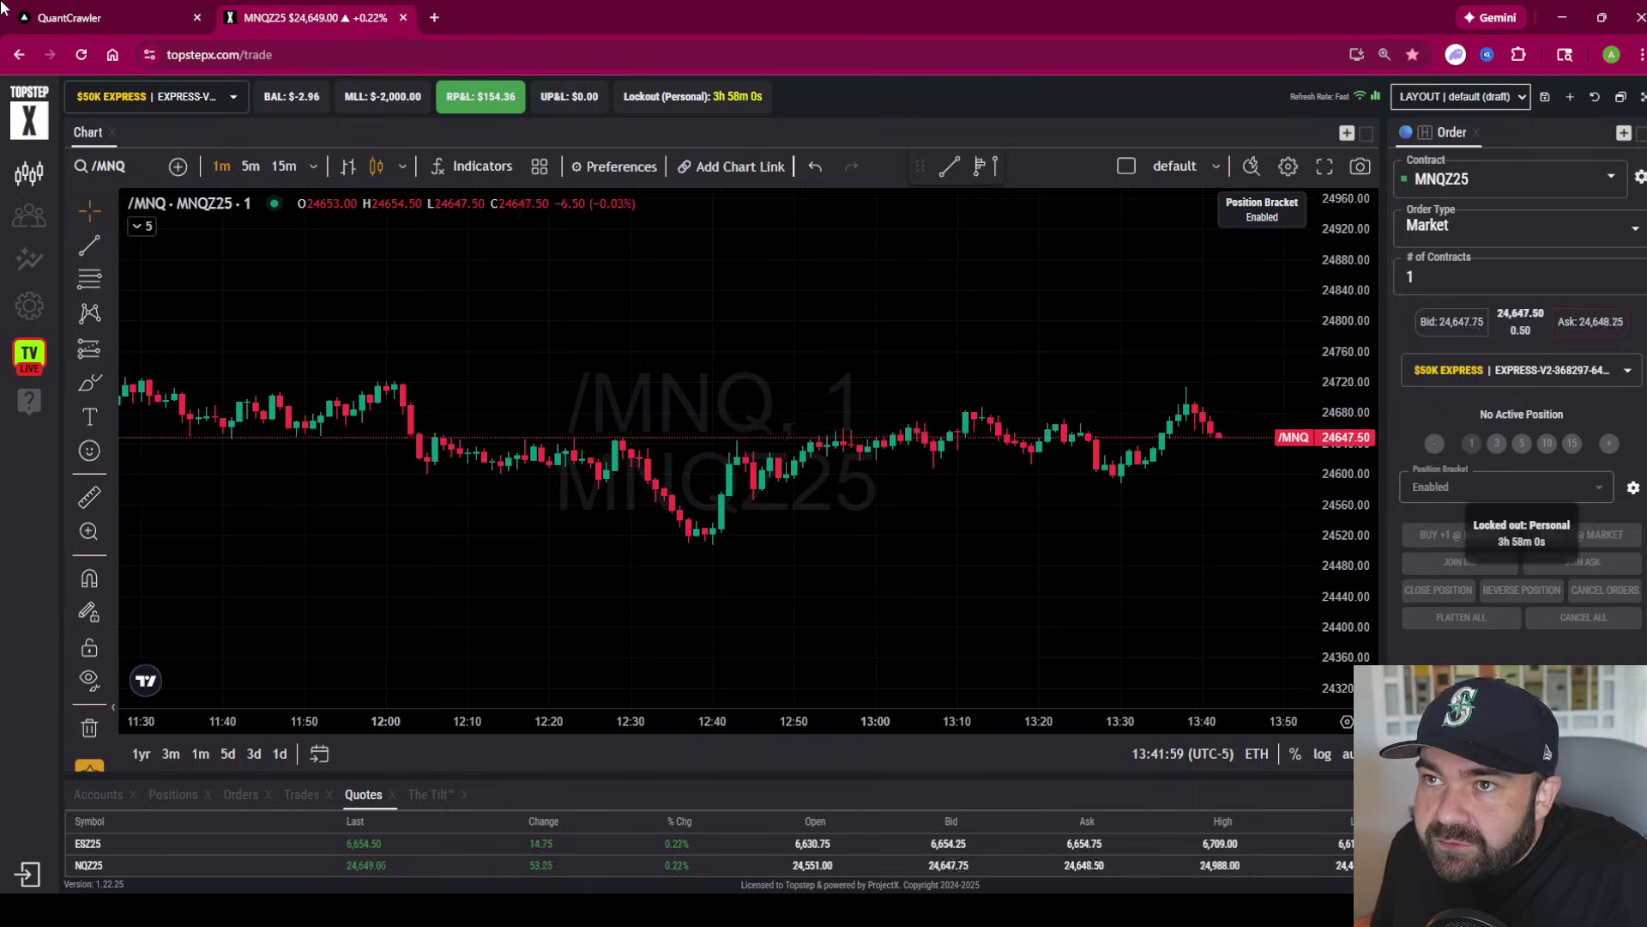
pyautogui.click(51, 18)
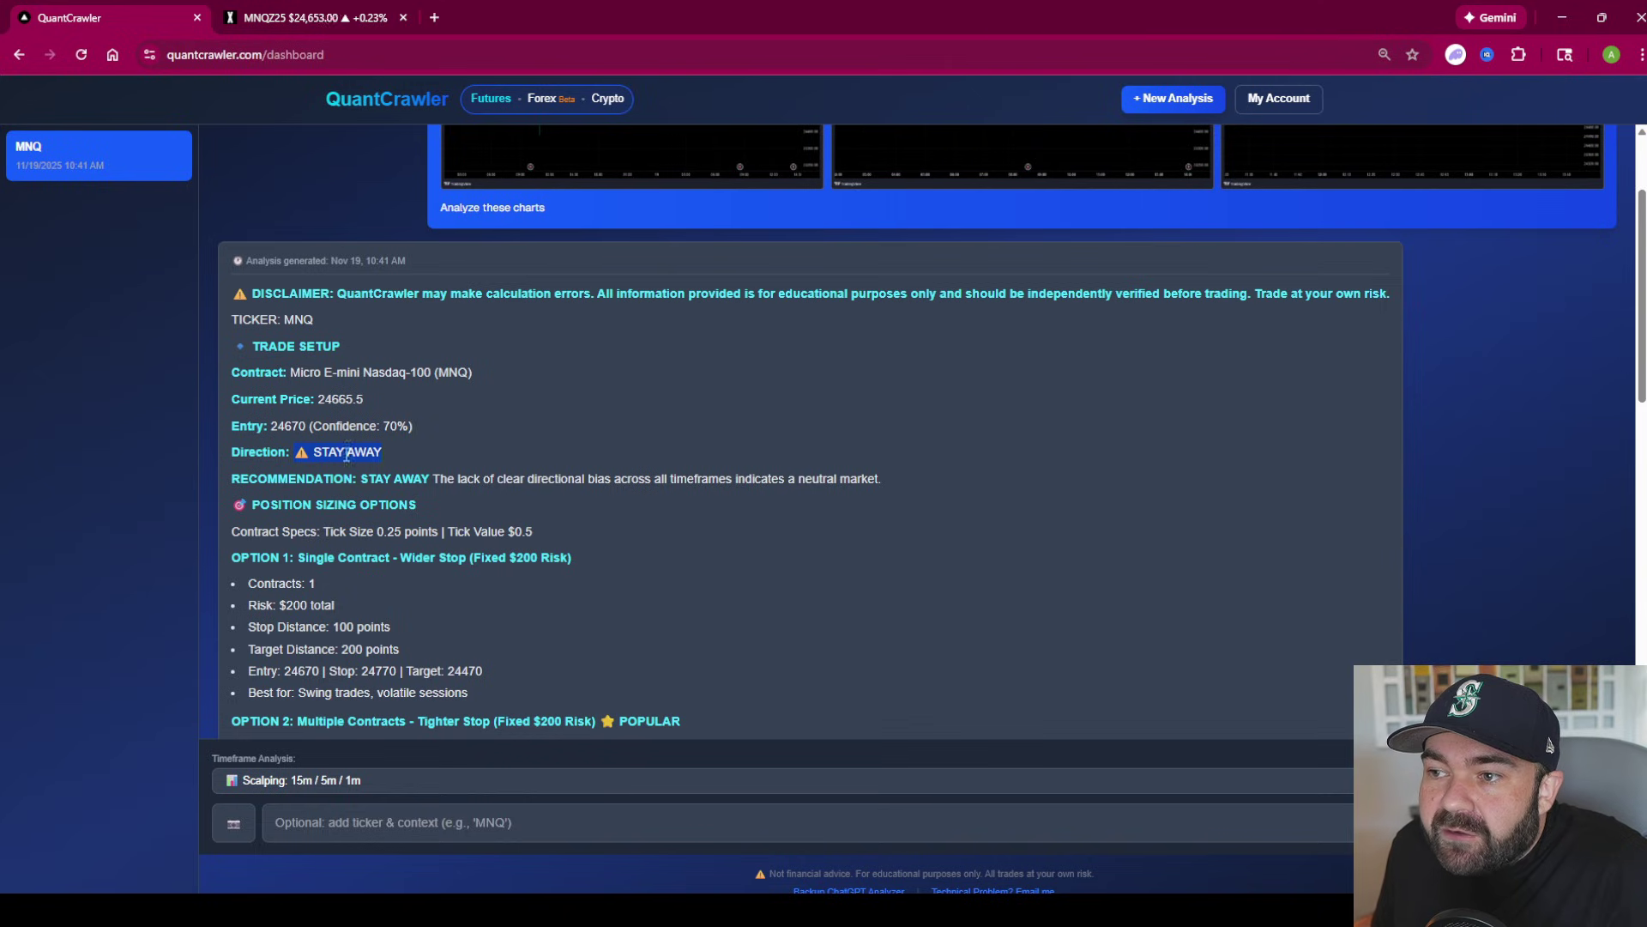
pyautogui.scroll(-1, 338, 472)
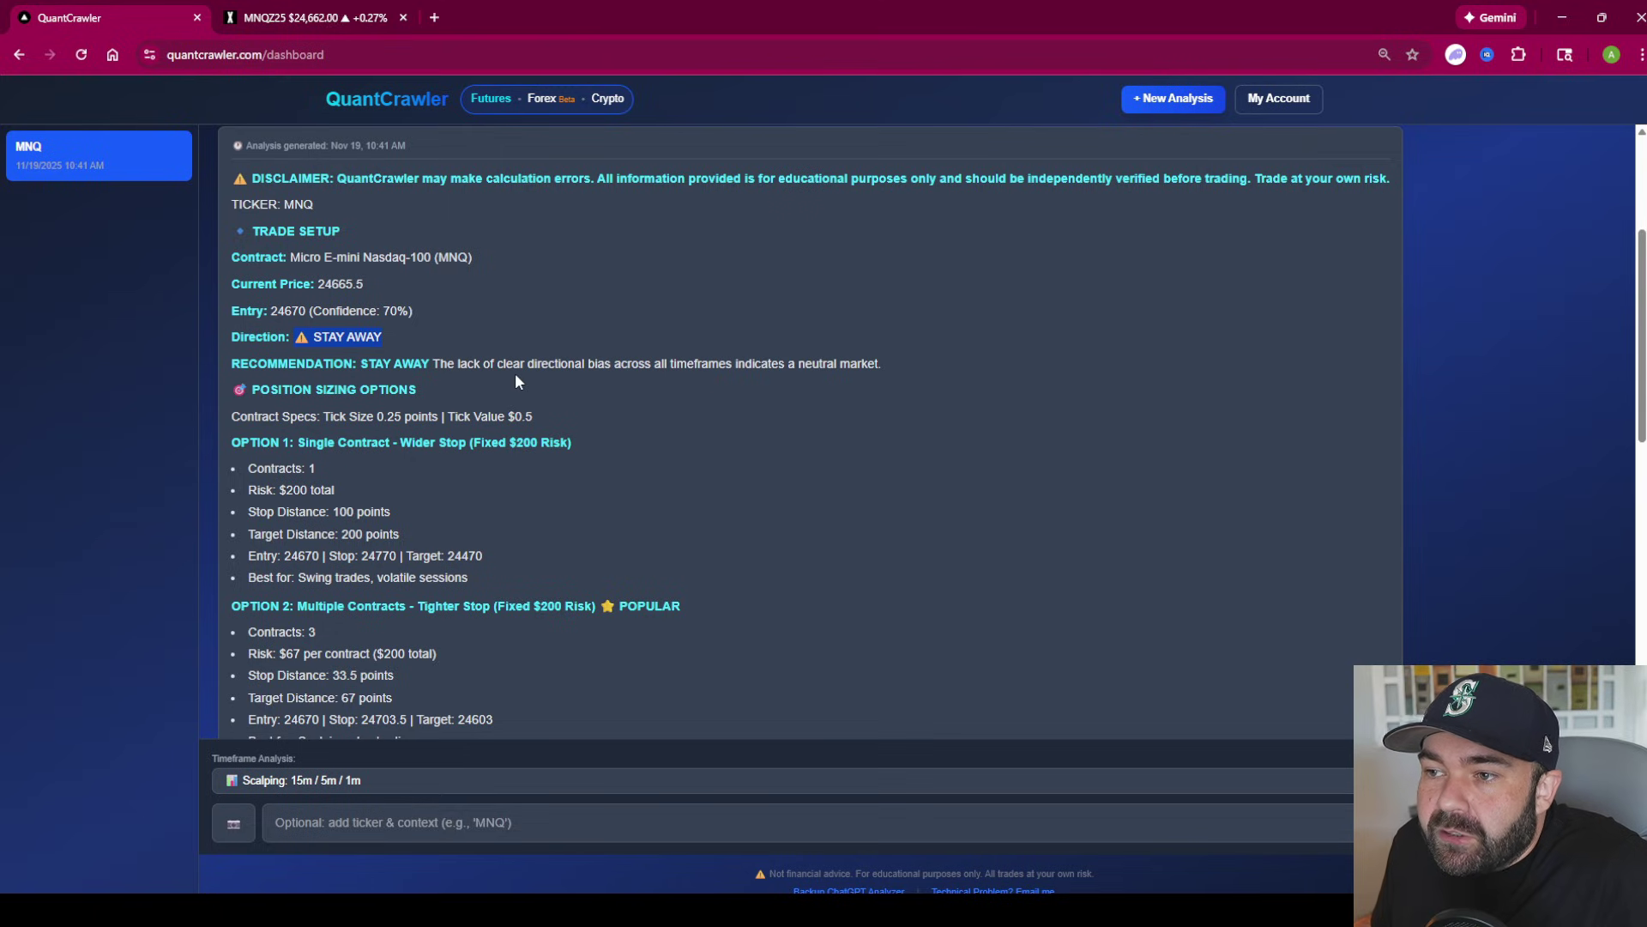
pyautogui.scroll(-1, 502, 389)
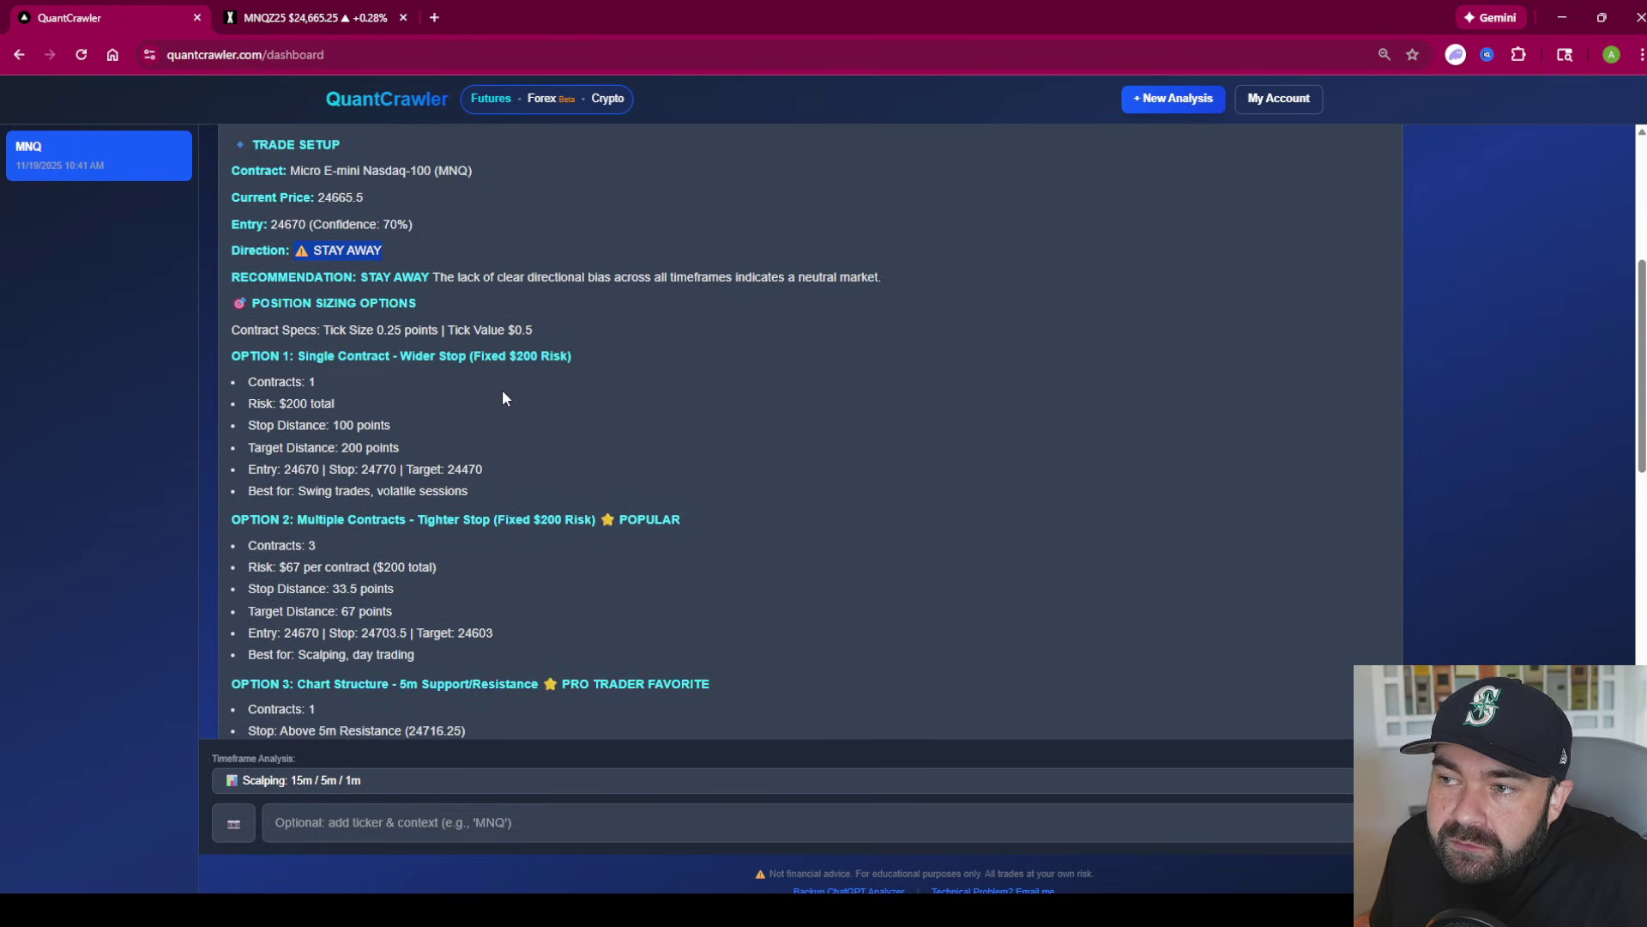
pyautogui.click(326, 17)
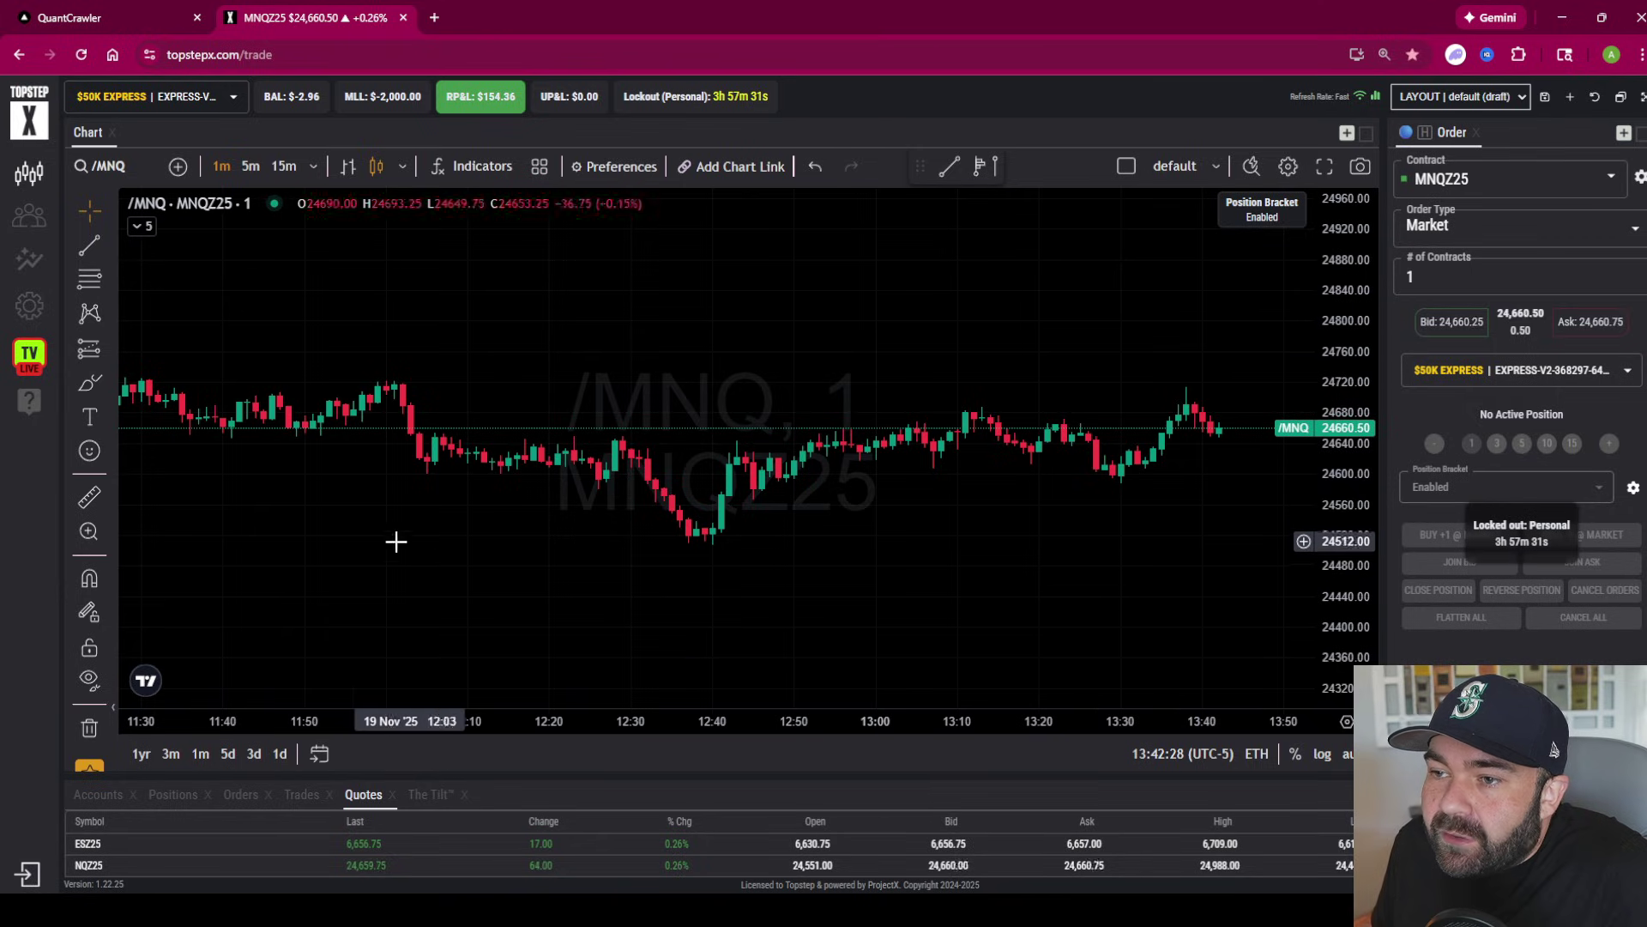
pyautogui.moveTo(415, 555); pyautogui.dragTo(471, 552)
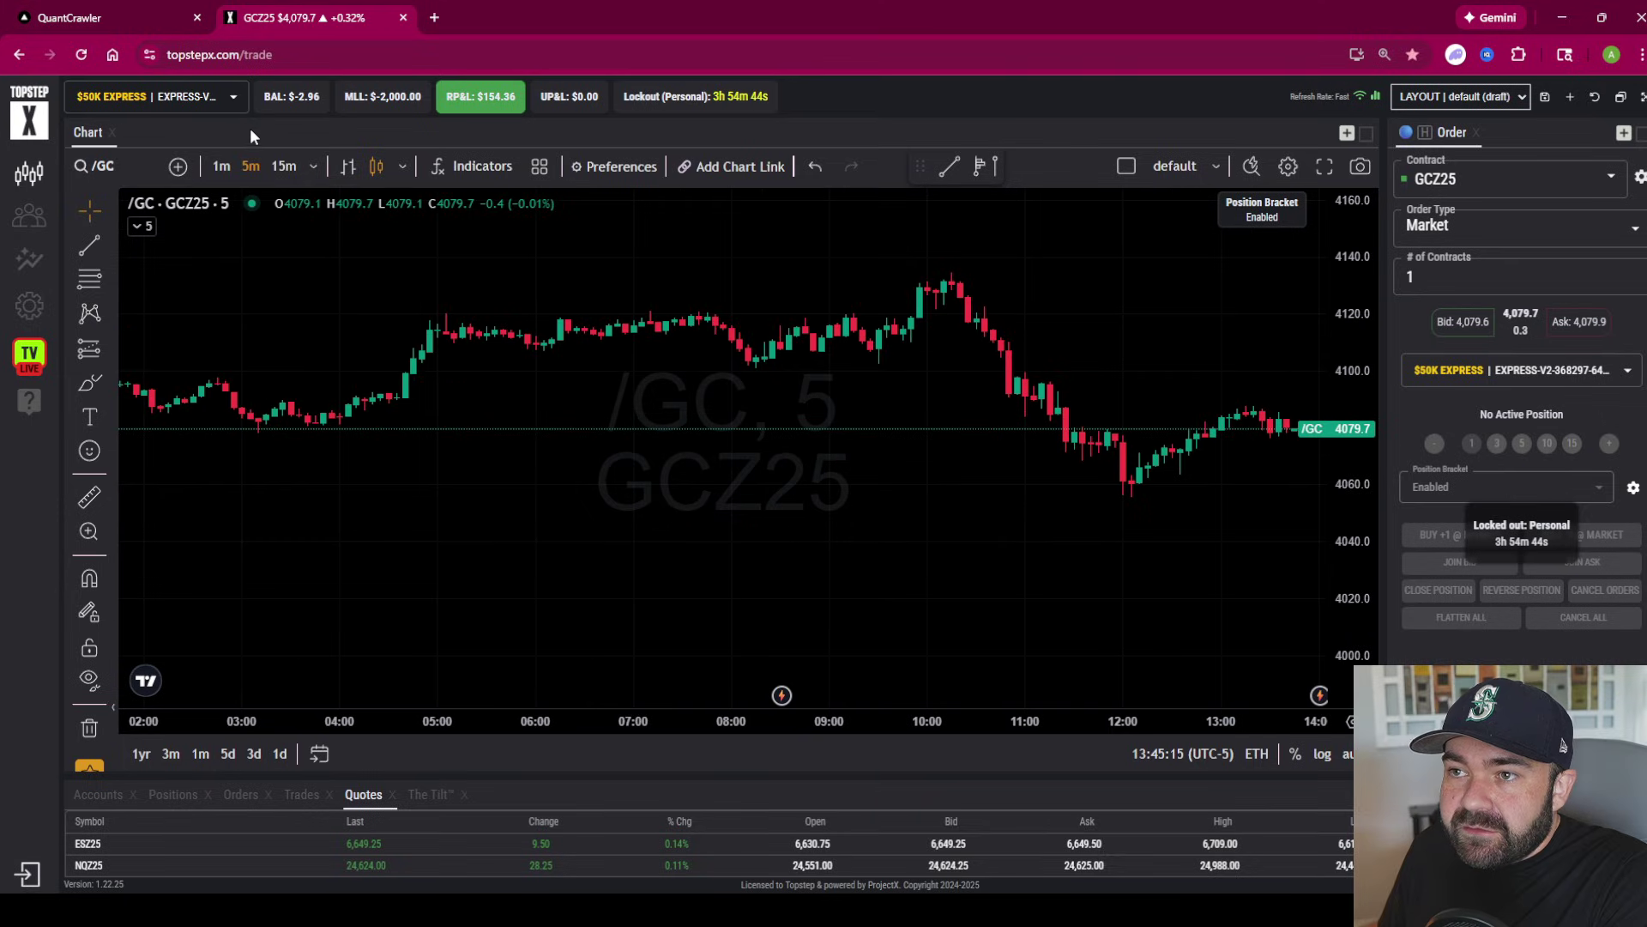
# Step: Switch the GC chart in TopstepX to 15 minutes, copy its image and paste it into QuantCrawler's futures analysis
pyautogui.click(283, 167)
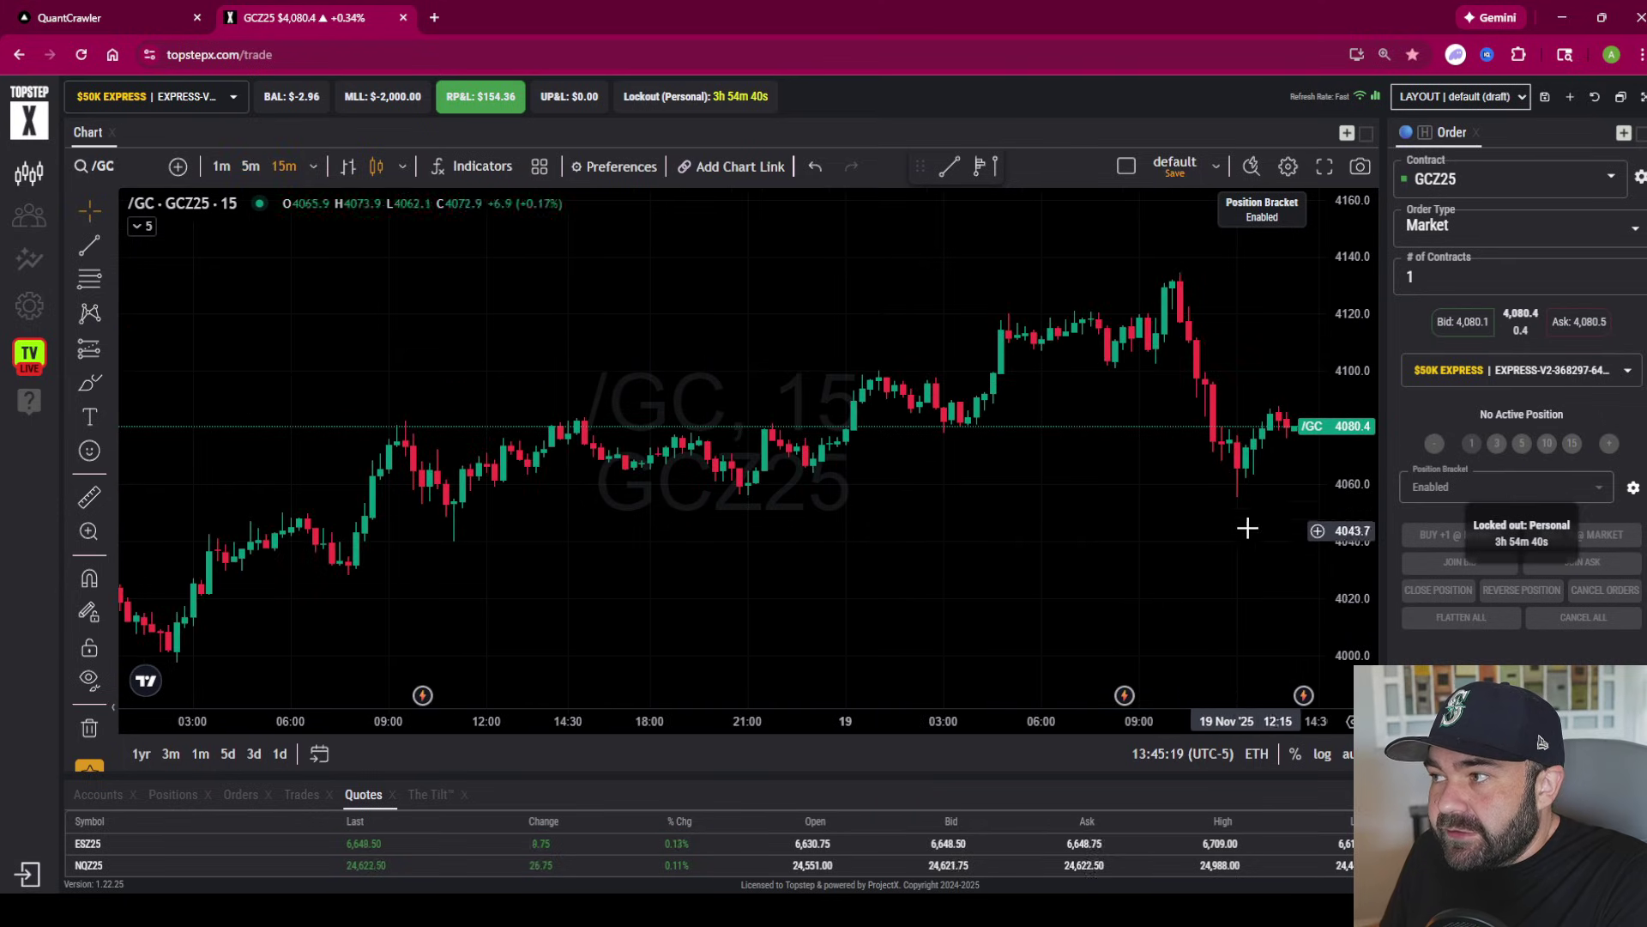
pyautogui.moveTo(1341, 439); pyautogui.dragTo(1339, 453)
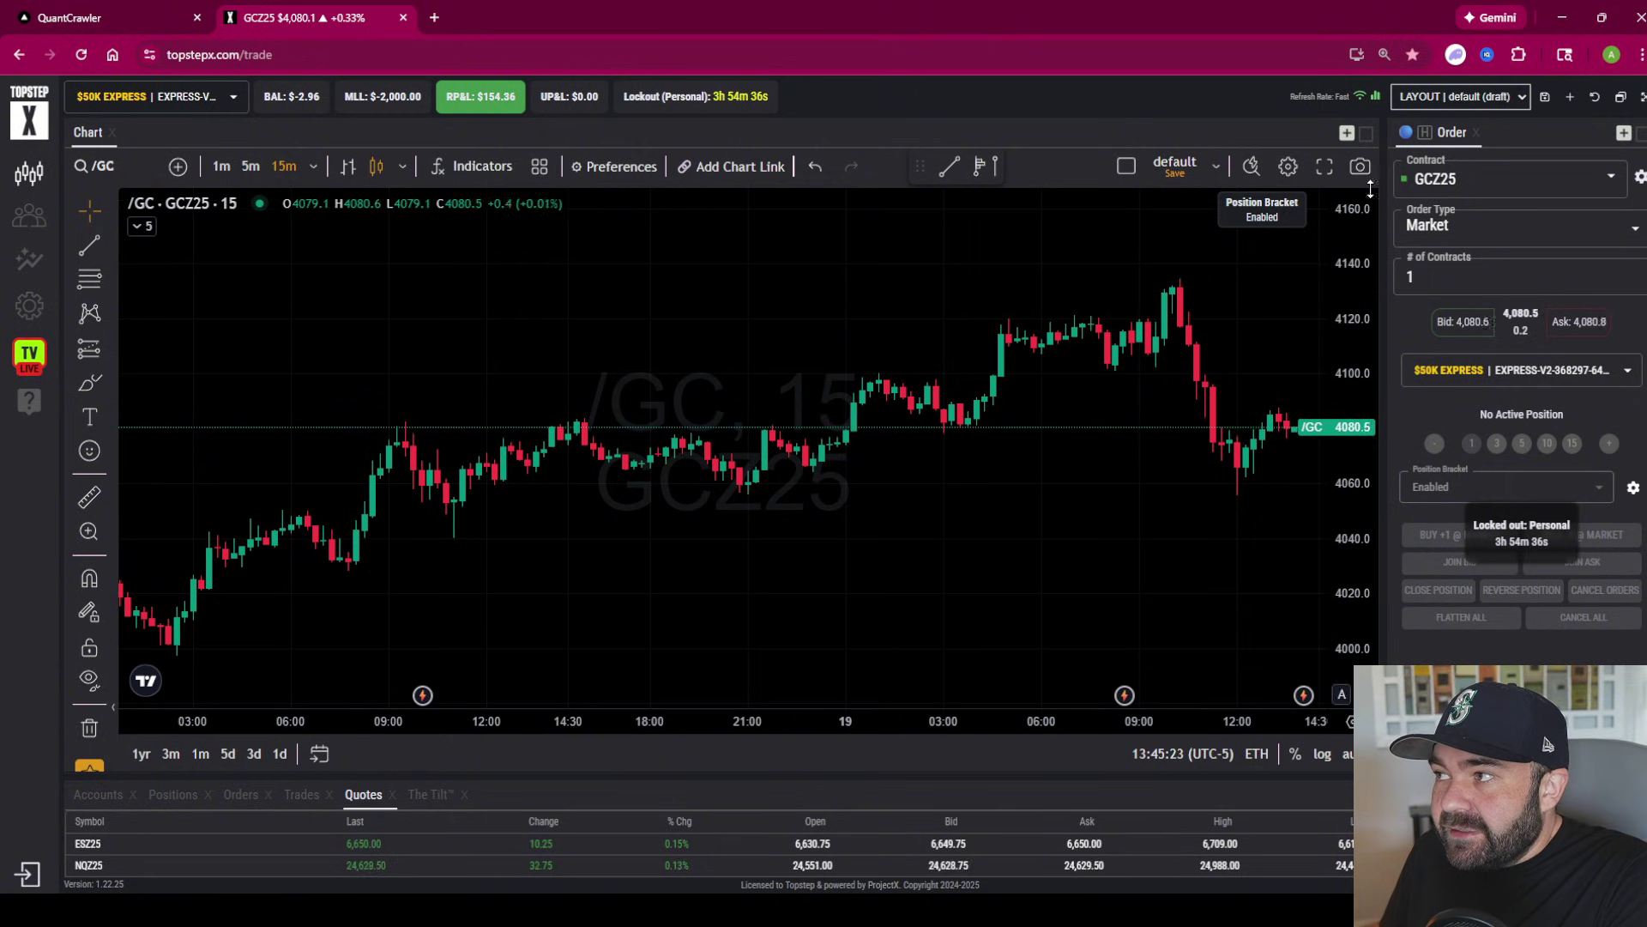
pyautogui.click(1360, 166)
pyautogui.click(1260, 263)
pyautogui.click(69, 17)
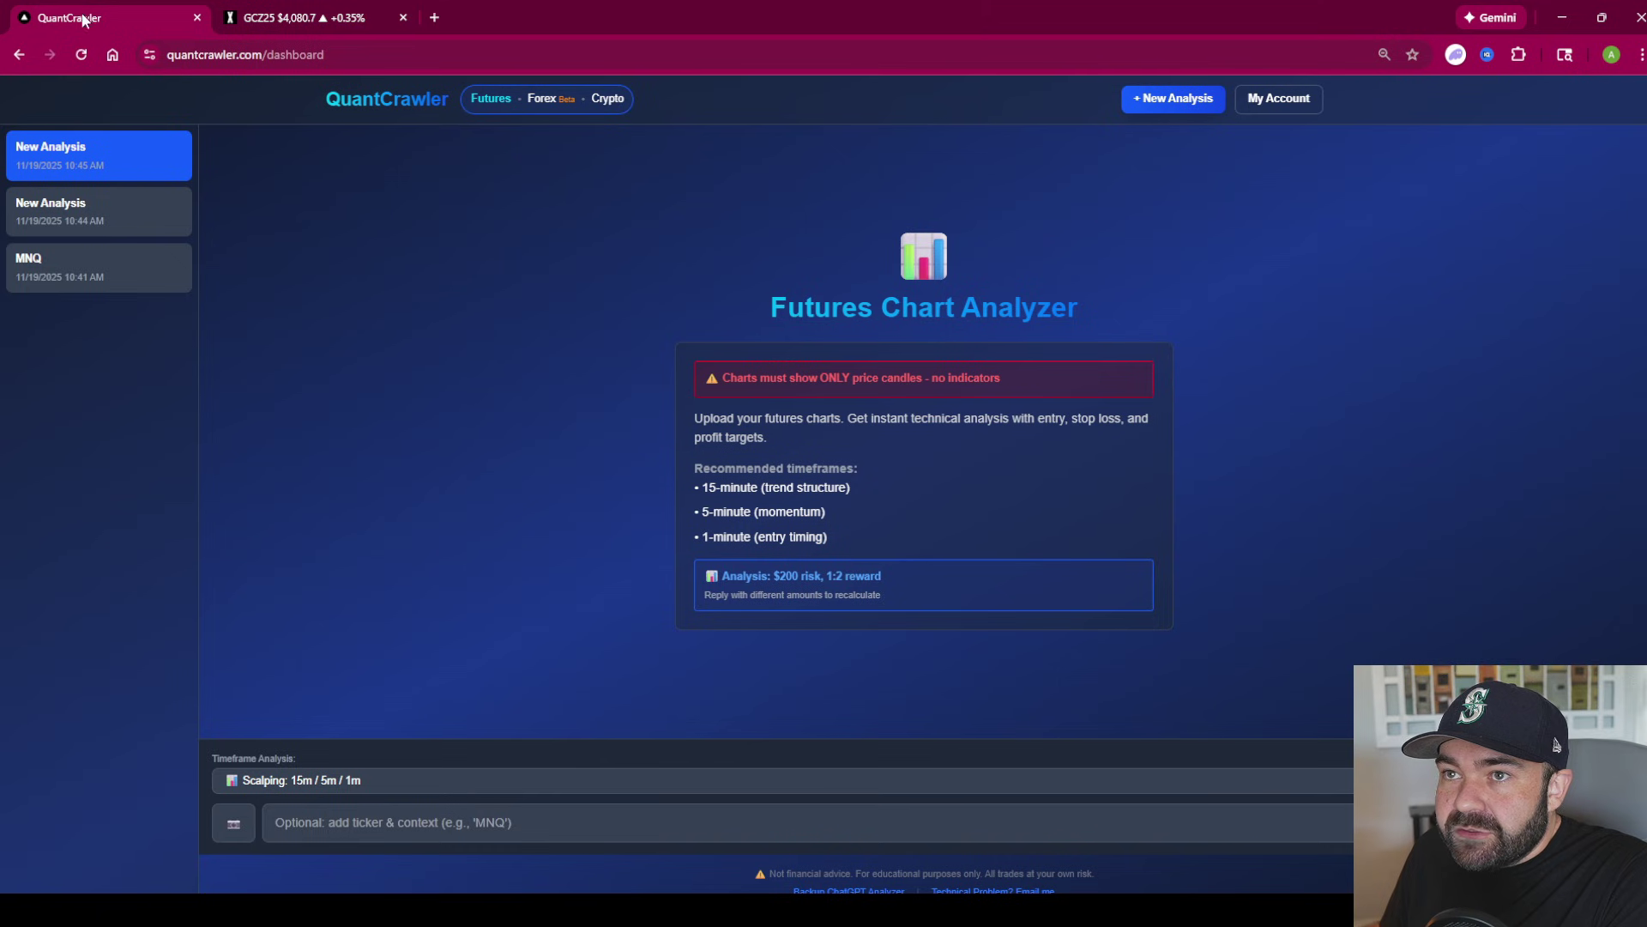
pyautogui.click(467, 821)
pyautogui.hotkey('ctrl', 'v')
# Step: Set the GC chart to 5 minutes, copy its image and add it as the second chart in QuantCrawler
pyautogui.click(253, 16)
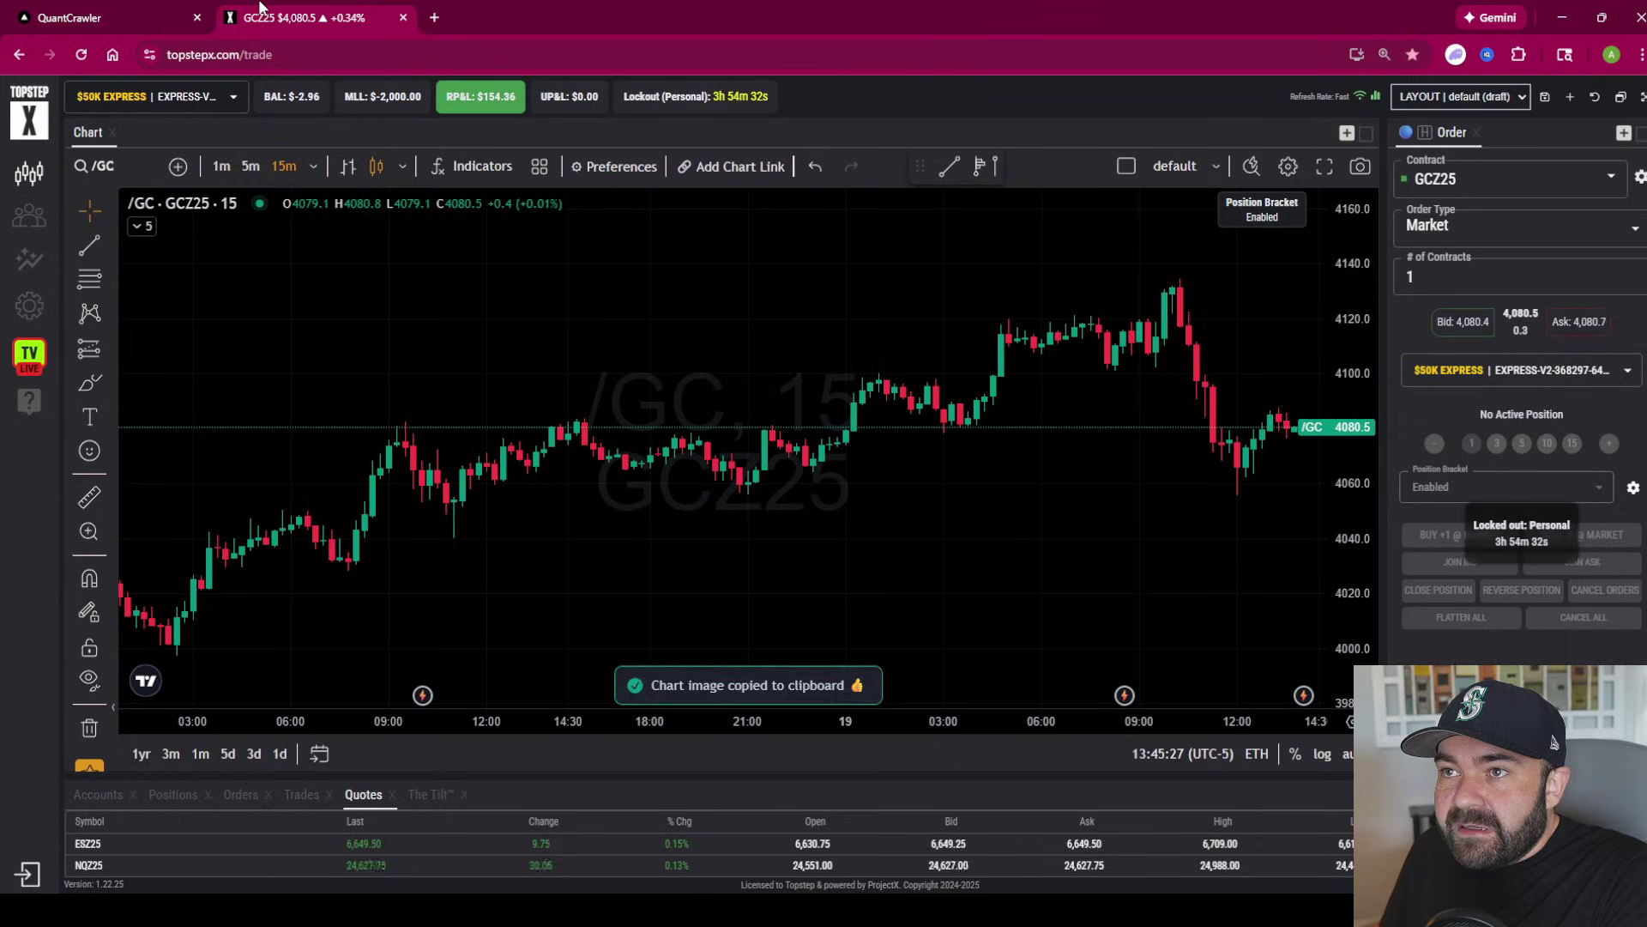
pyautogui.click(249, 166)
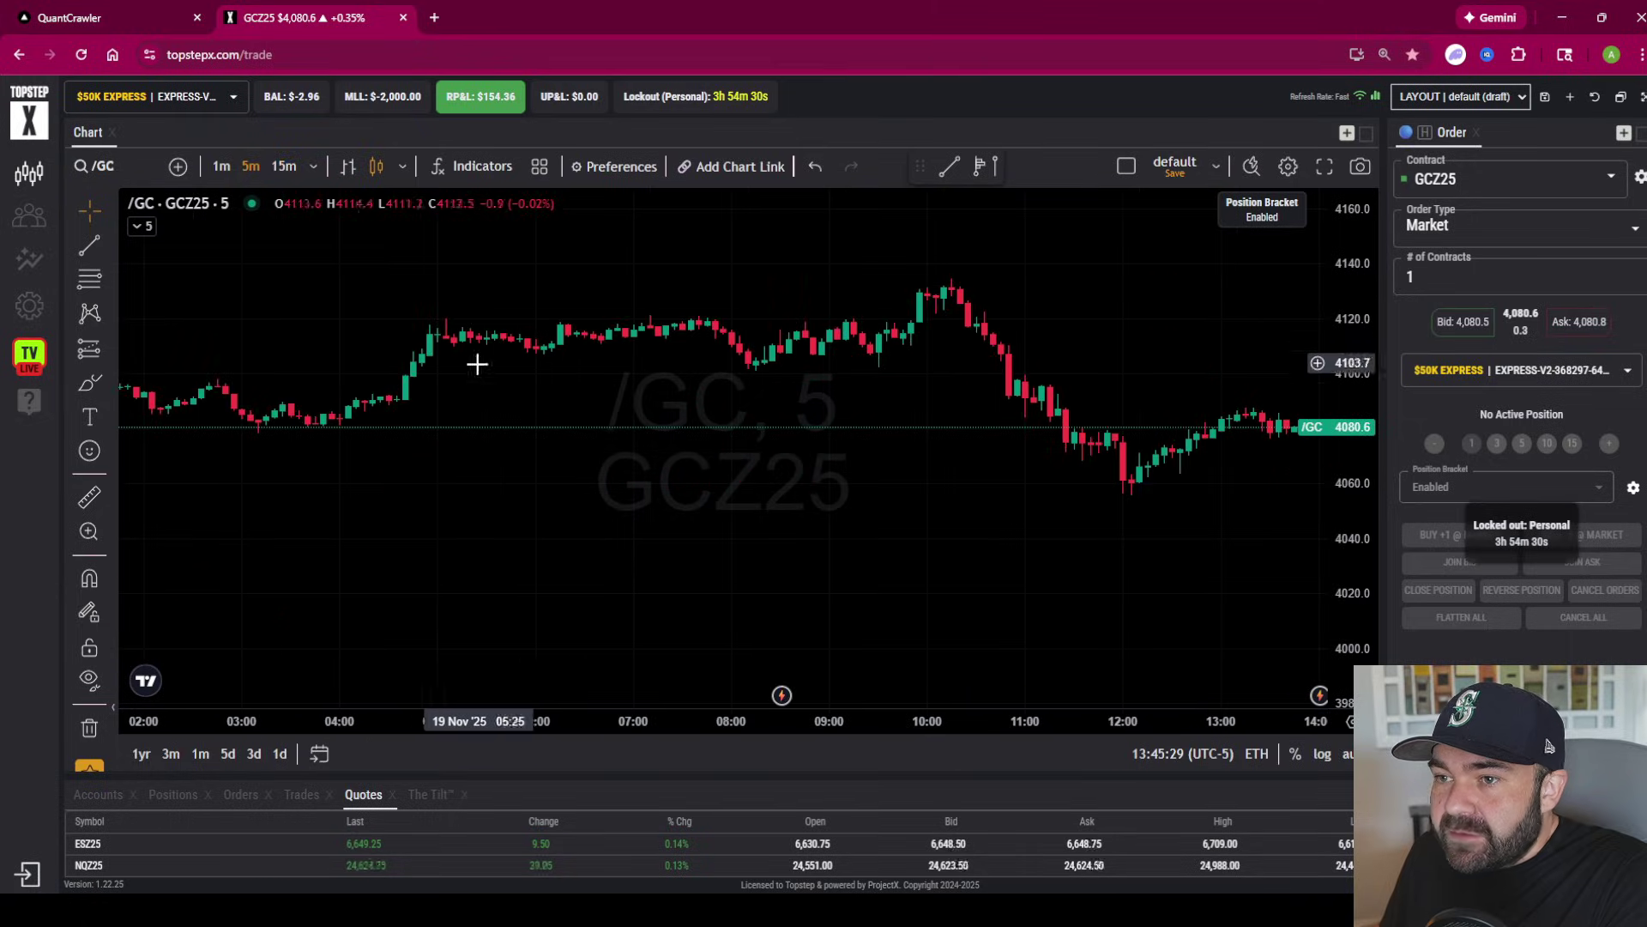
pyautogui.click(1360, 165)
pyautogui.click(1217, 265)
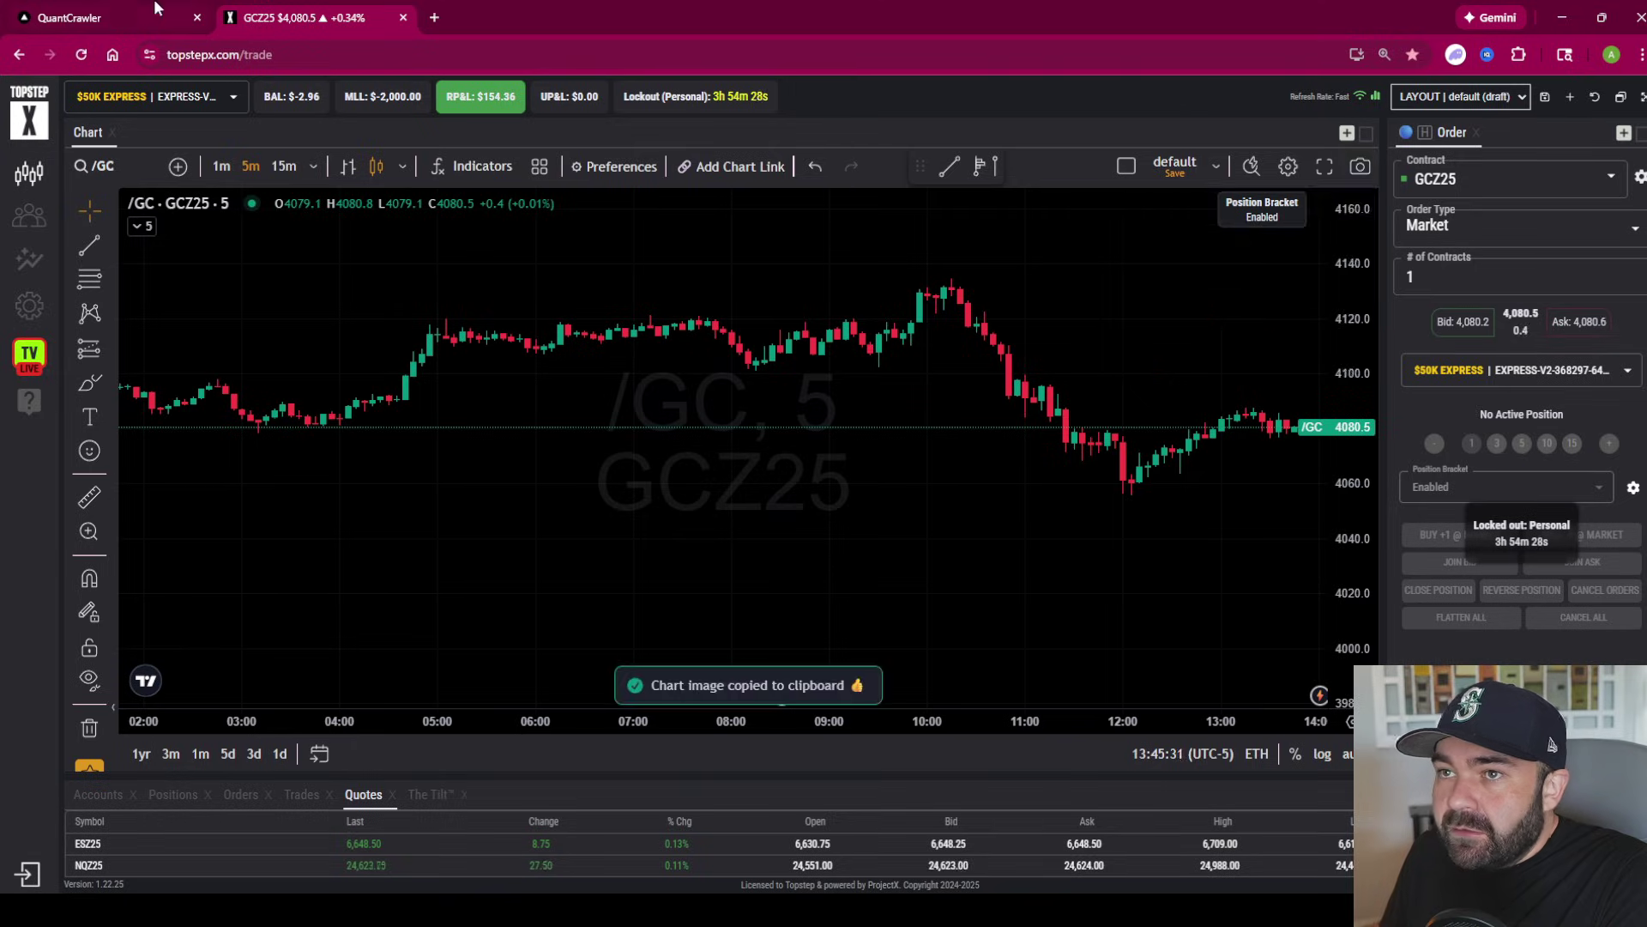
pyautogui.click(69, 17)
pyautogui.hotkey('ctrl', 'v')
# Step: Set the GC chart to 1 minute, adjust its price scale, copy its image and add it as the third chart in QuantCrawler
pyautogui.click(300, 17)
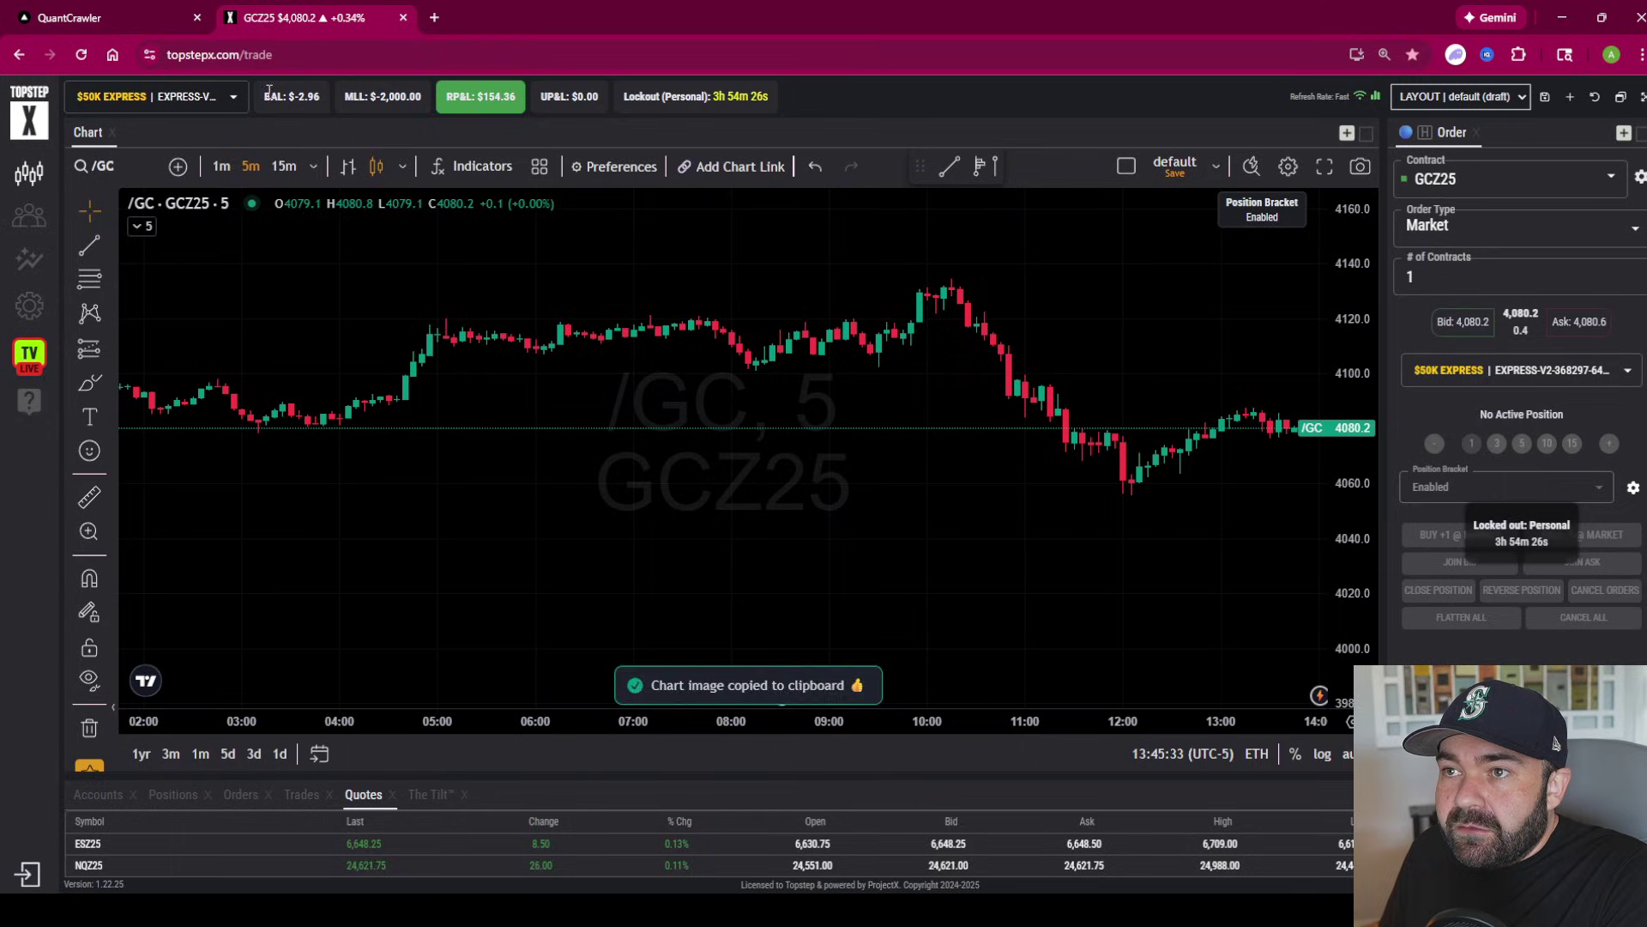
pyautogui.click(221, 165)
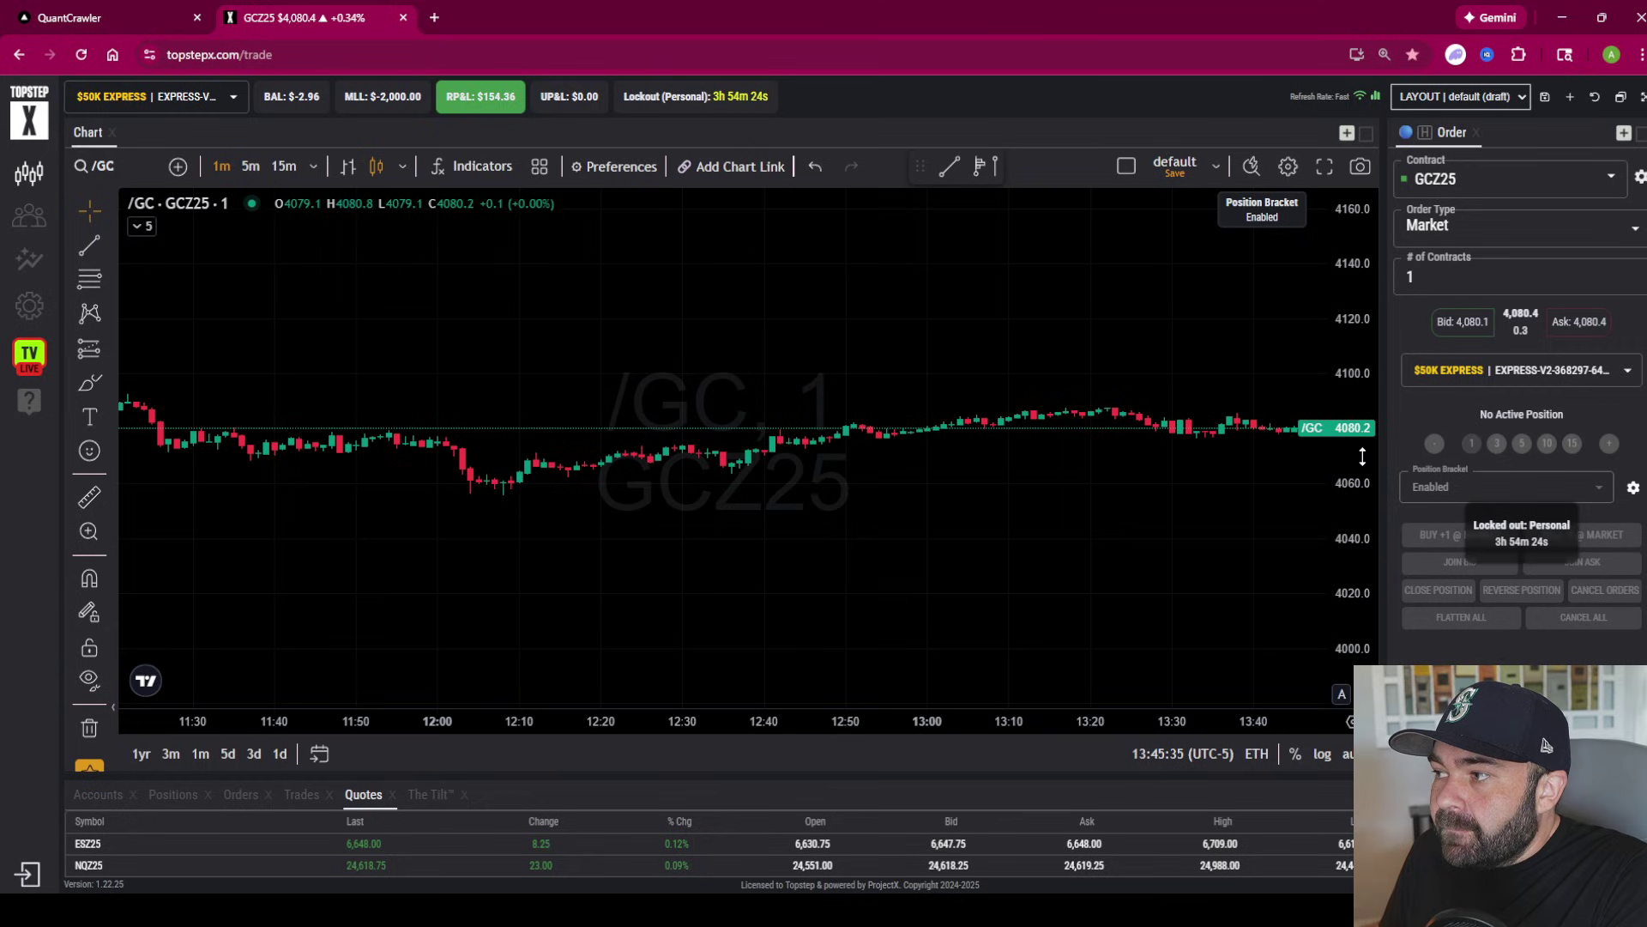
pyautogui.moveTo(1359, 474); pyautogui.dragTo(1357, 462)
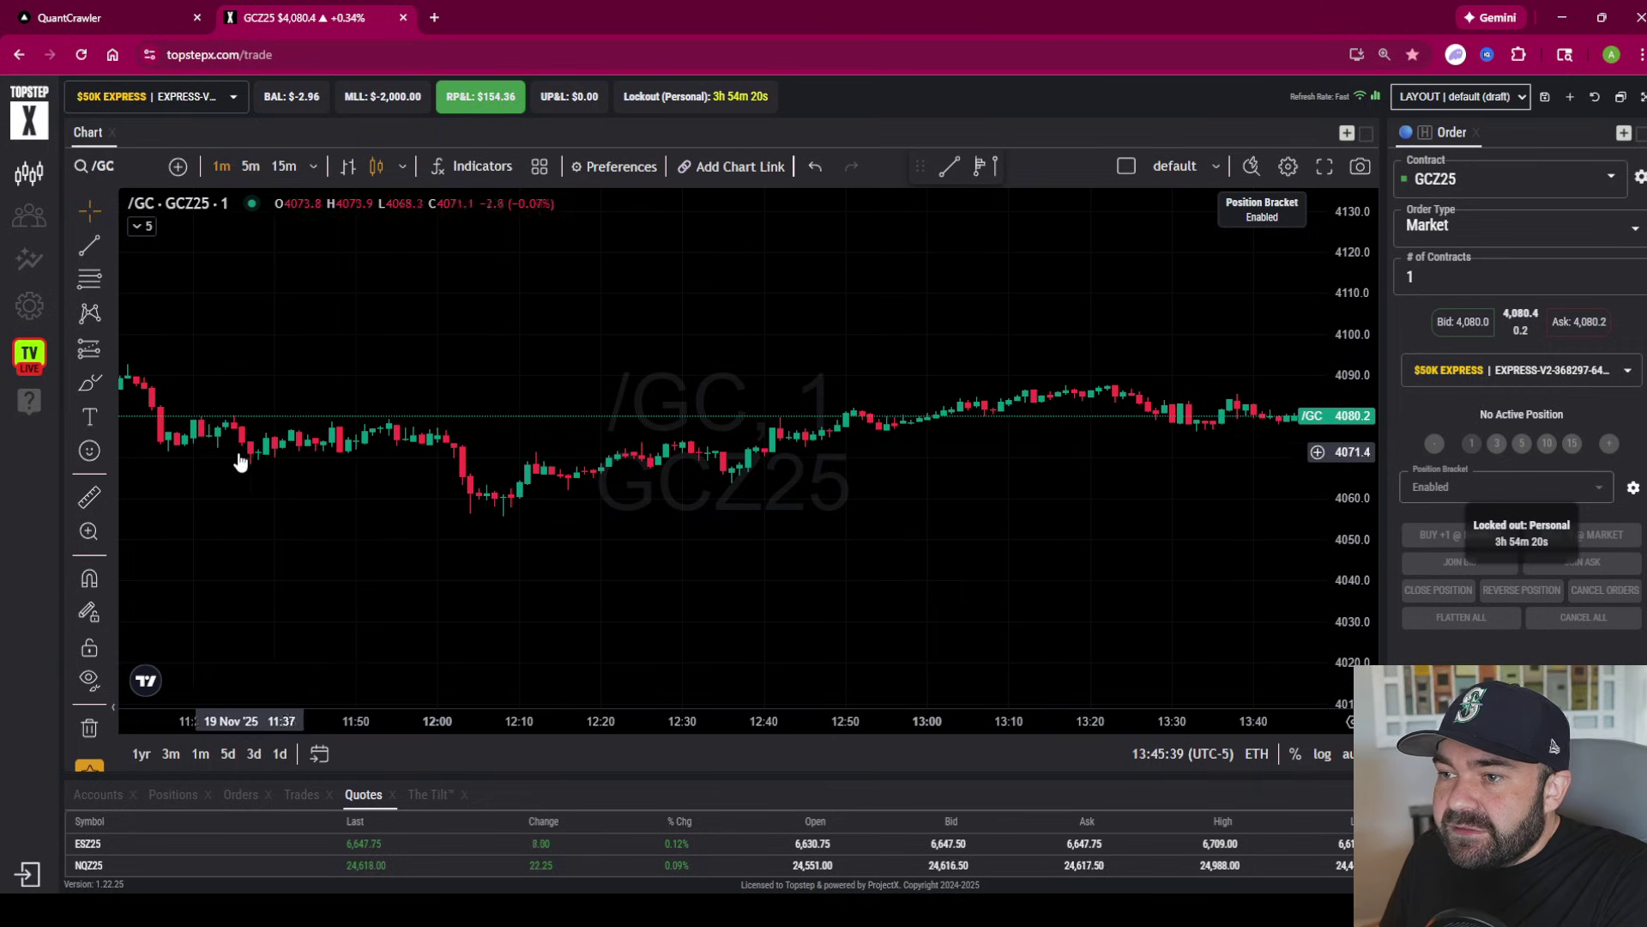
pyautogui.scroll(-3, 796, 503)
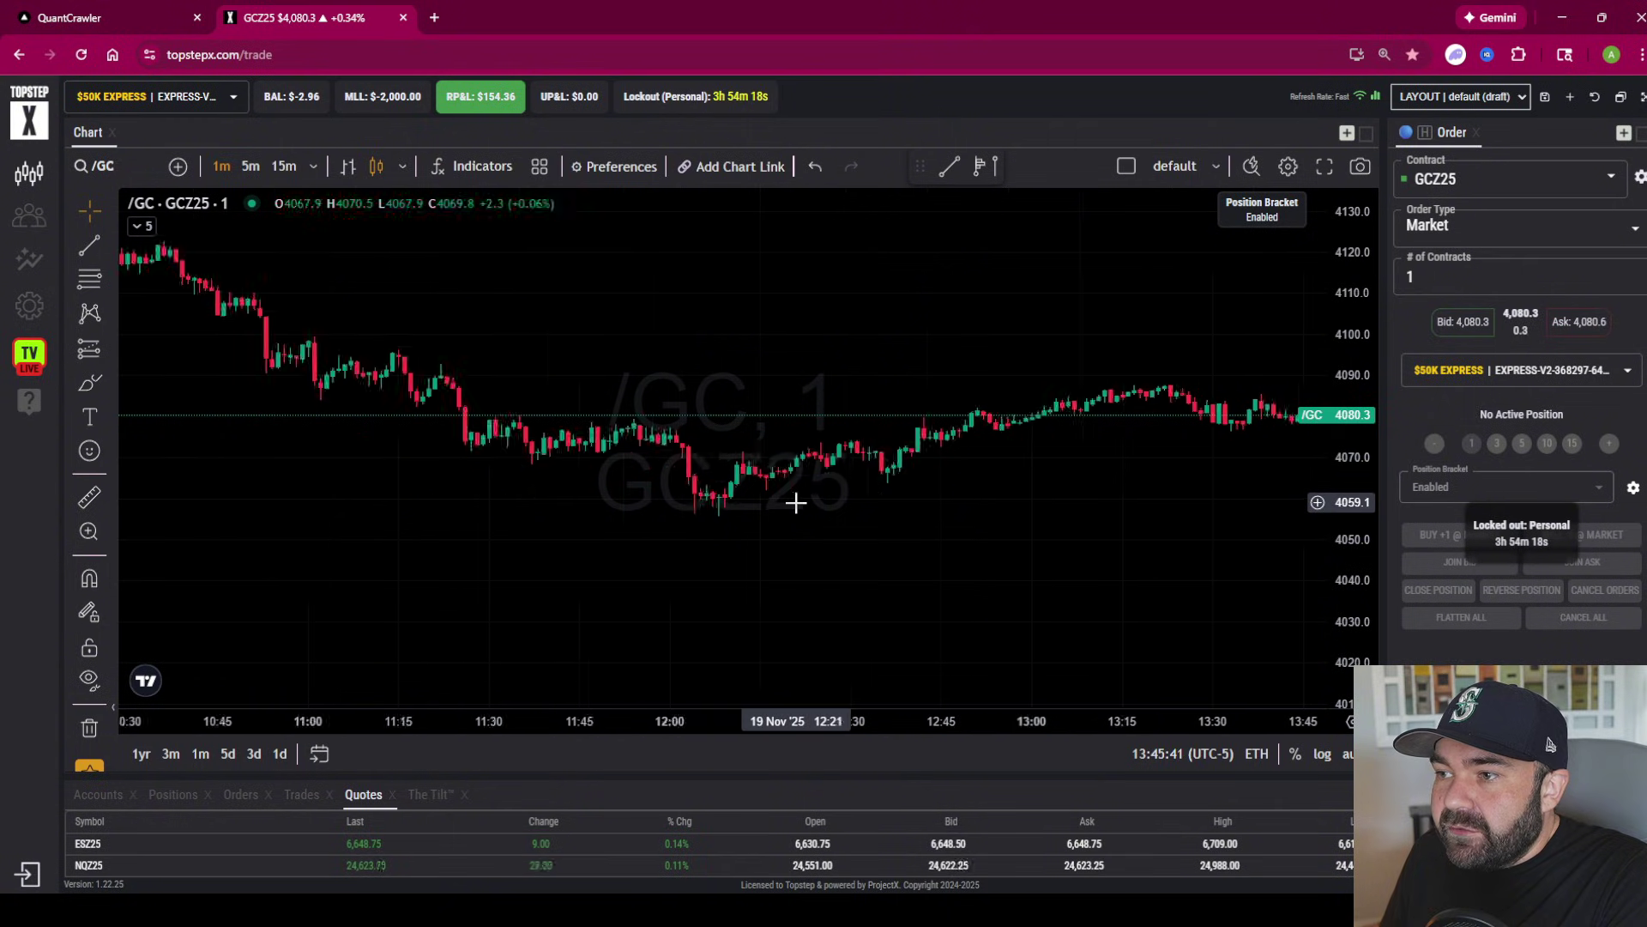
pyautogui.scroll(3, 796, 504)
pyautogui.moveTo(1349, 486)
pyautogui.mouseDown()
pyautogui.moveTo(1347, 454)
pyautogui.moveTo(1360, 510)
pyautogui.moveTo(1356, 492)
pyautogui.mouseUp()
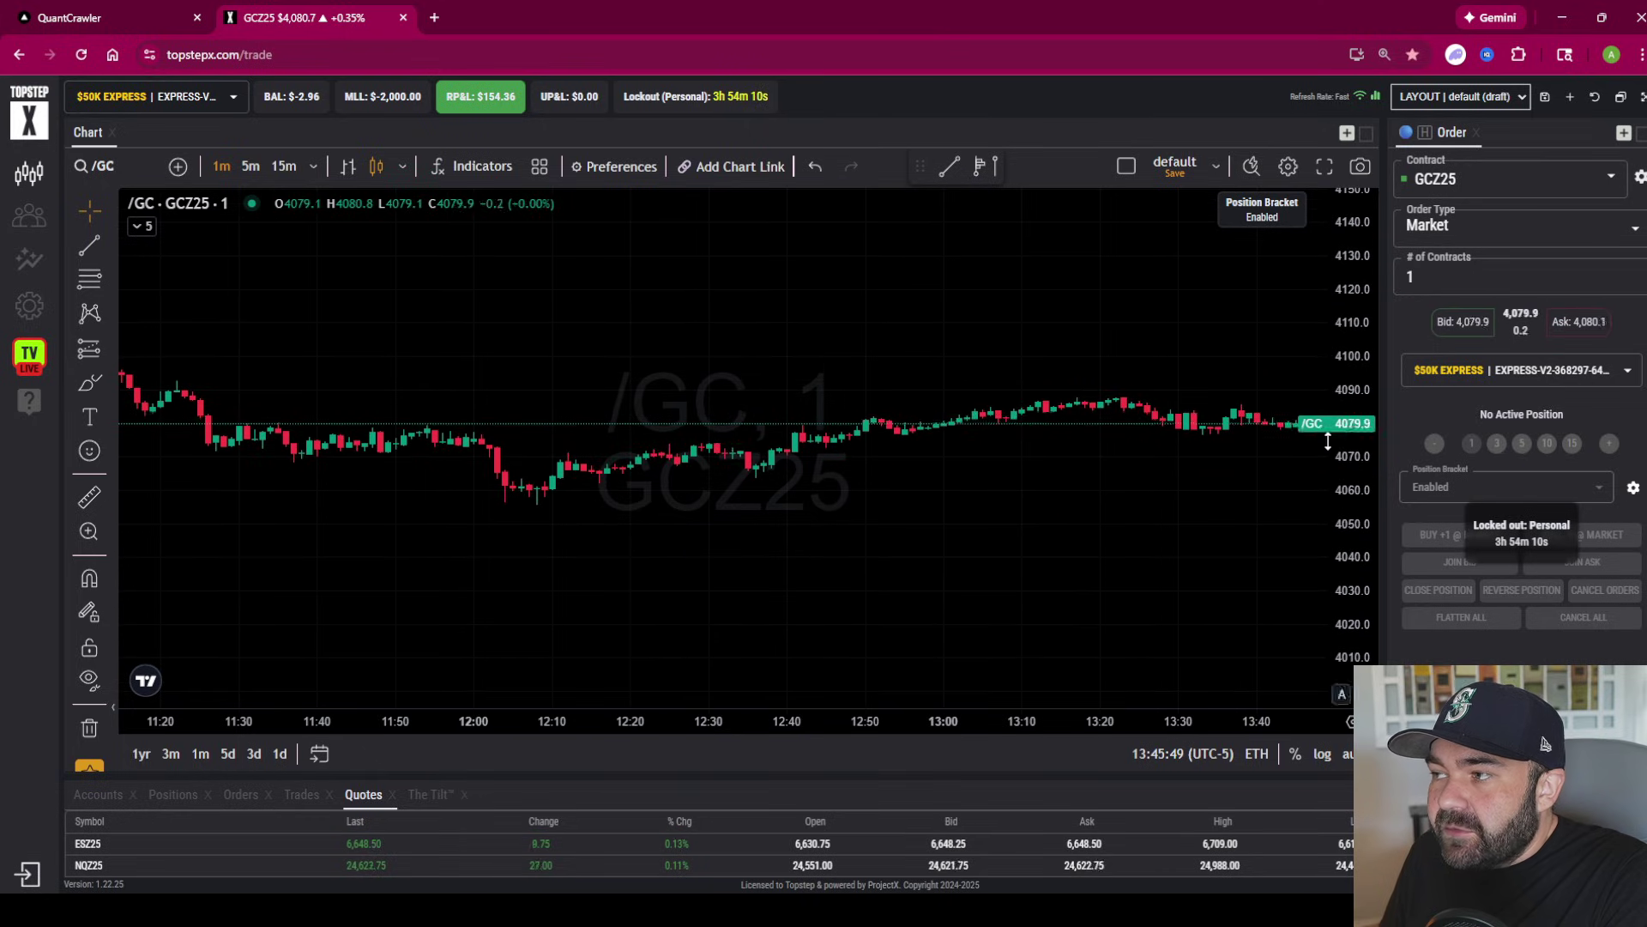
pyautogui.click(1363, 167)
pyautogui.click(1244, 262)
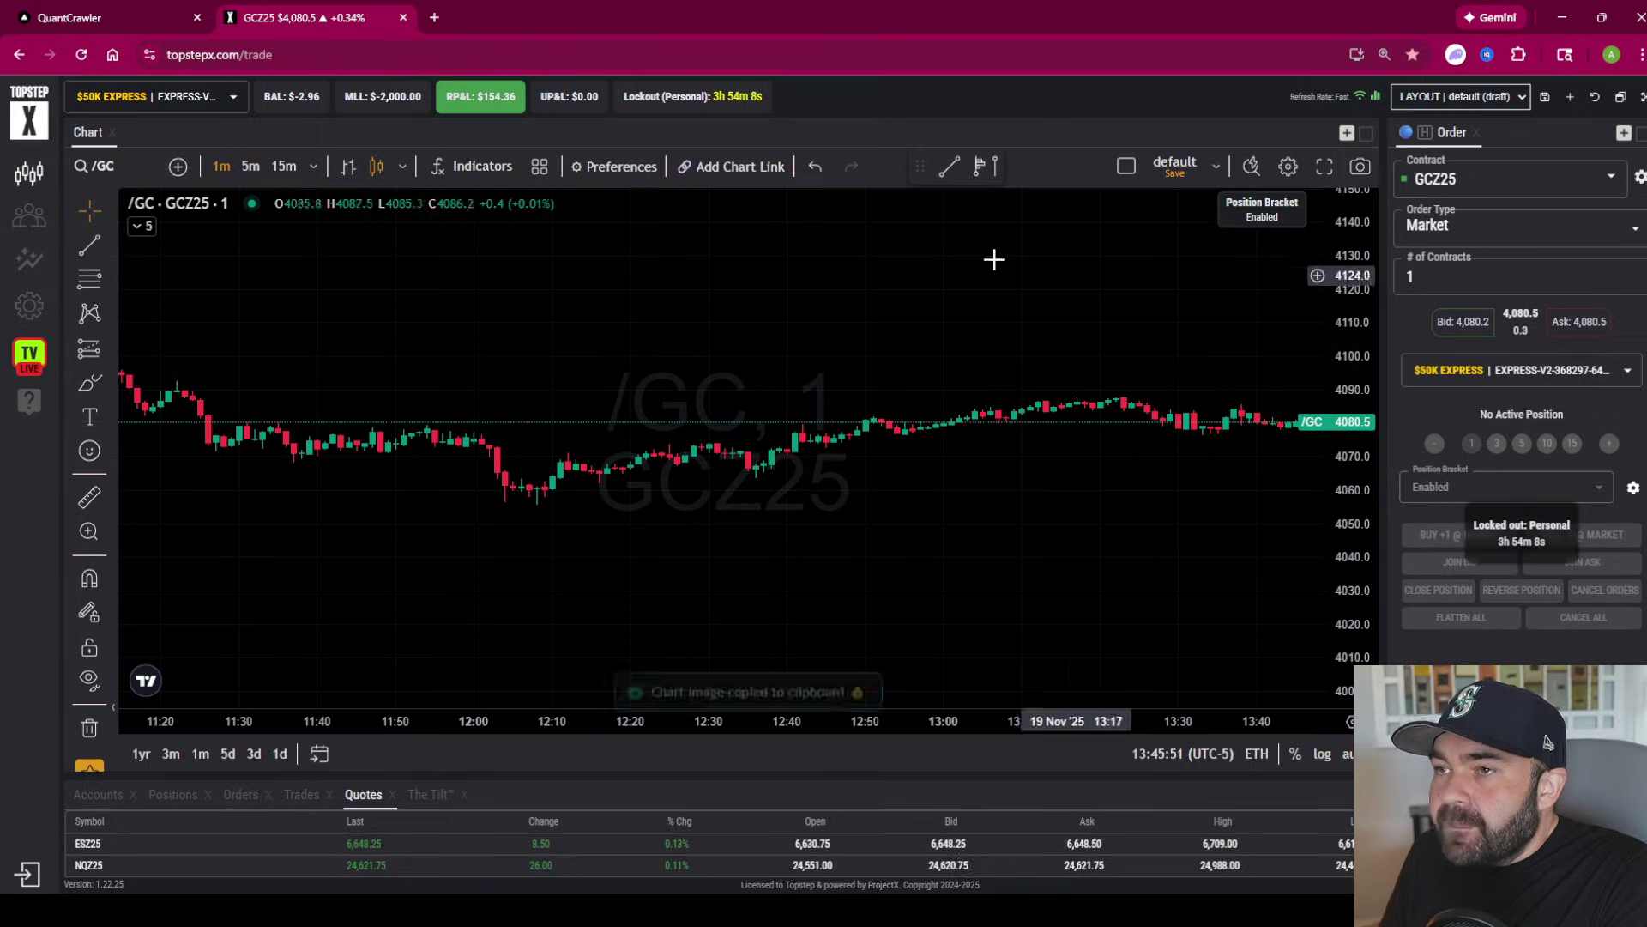
pyautogui.click(103, 12)
pyautogui.hotkey('ctrl', 'v')
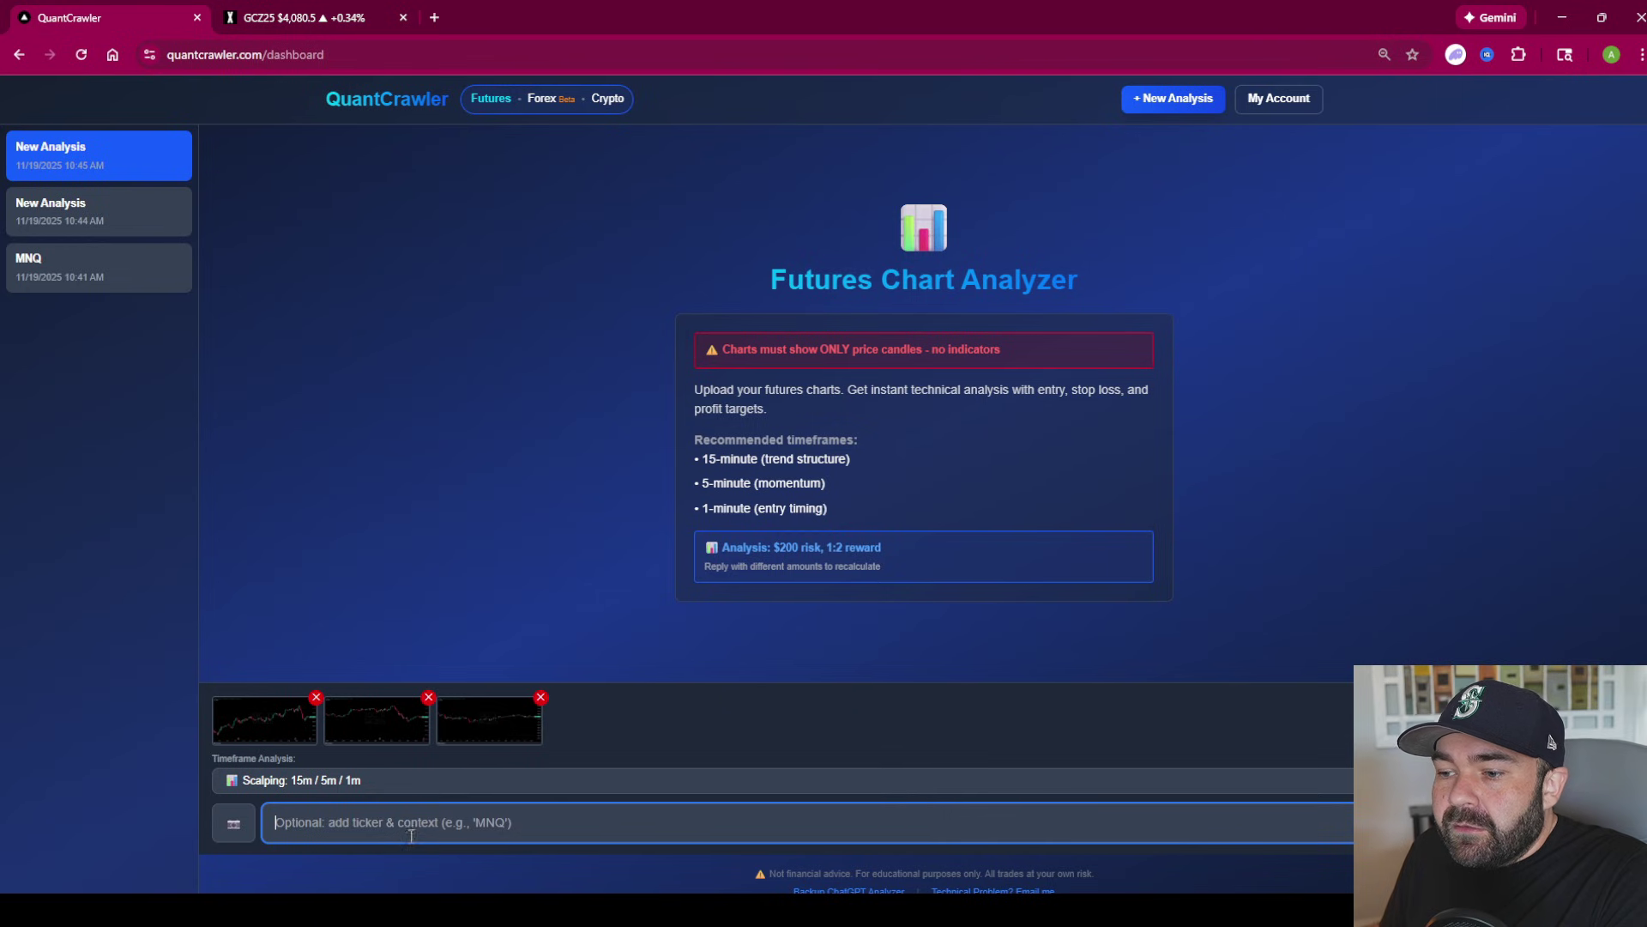
# Step: Check the live GC chart in TopstepX and submit the three GC charts in QuantCrawler for analysis
pyautogui.click(292, 10)
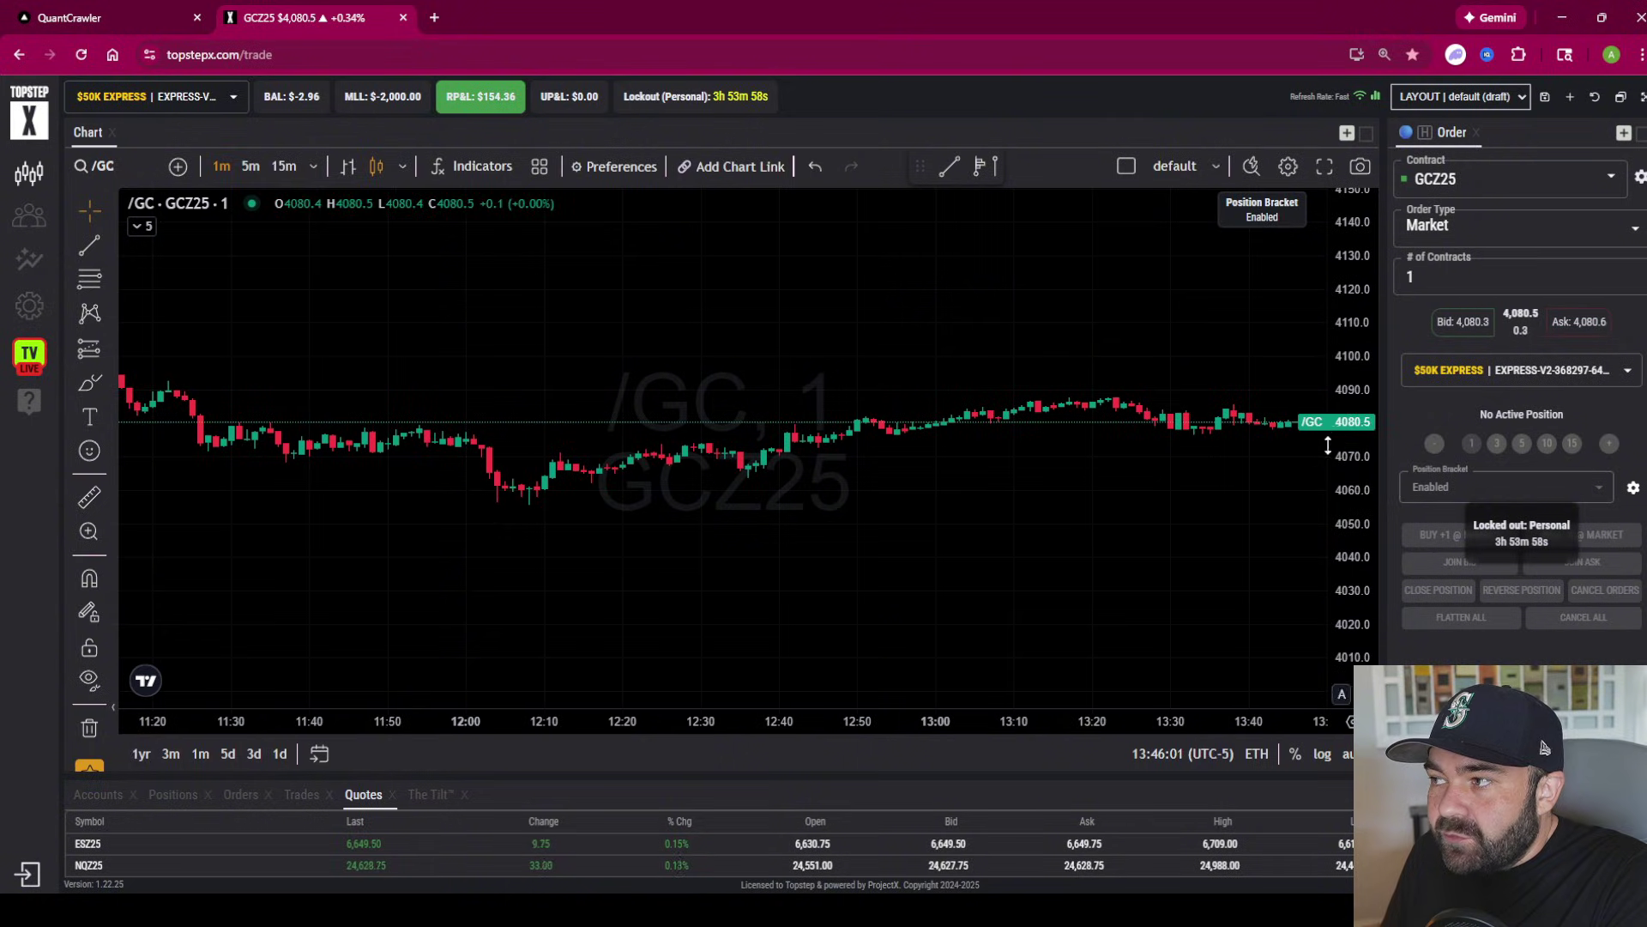
pyautogui.click(115, 15)
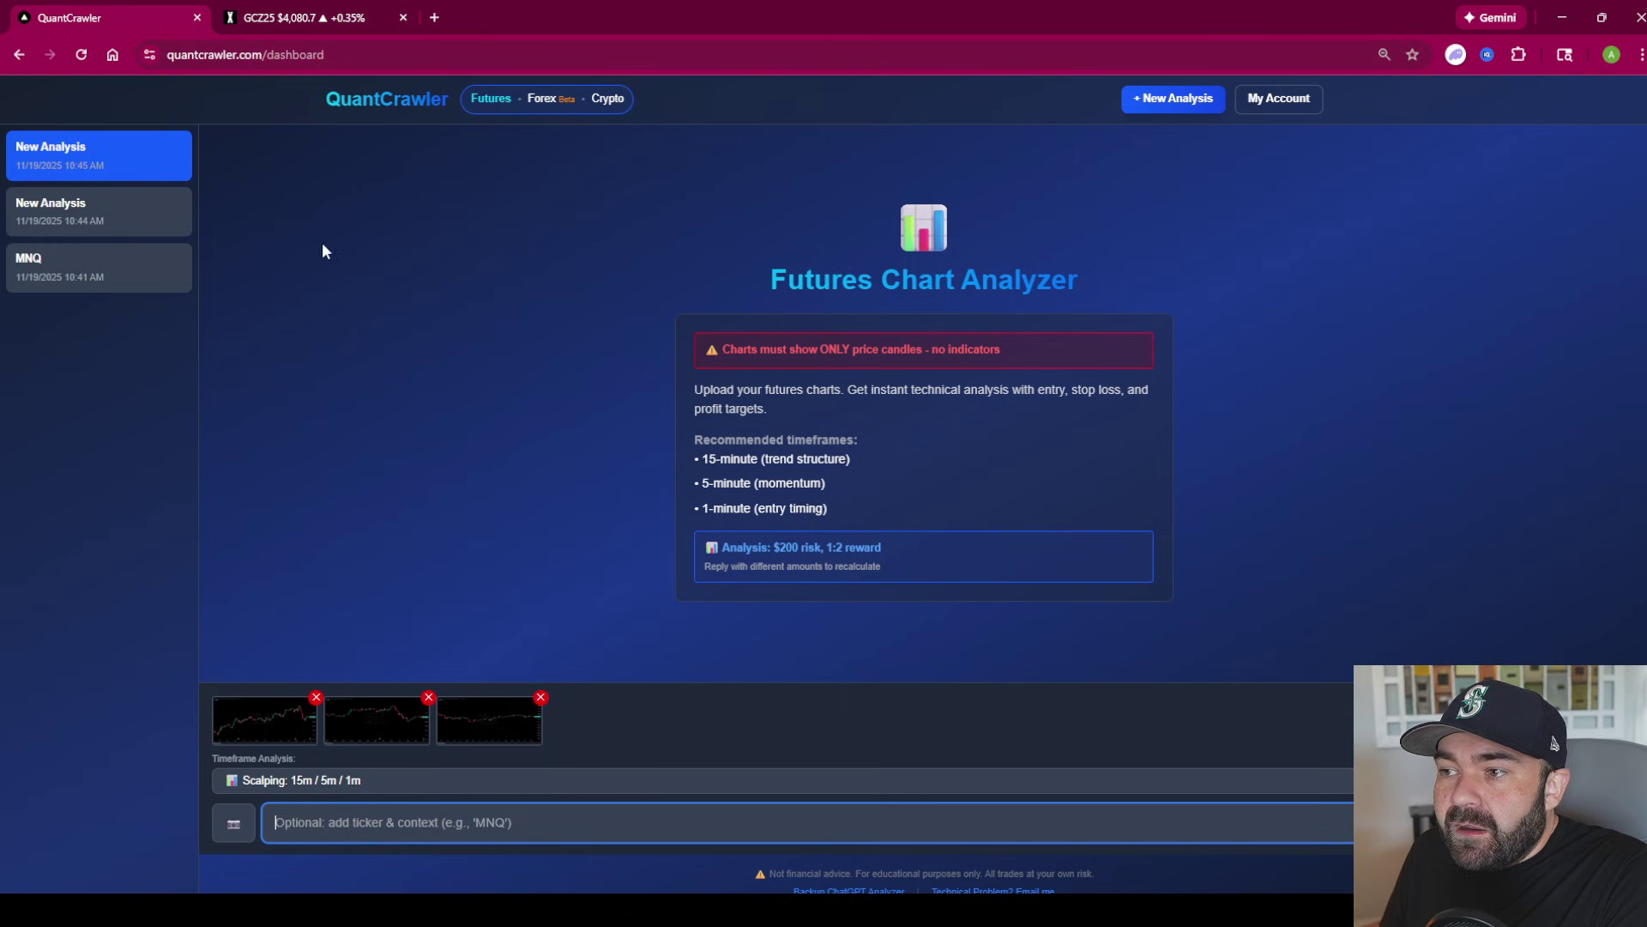
pyautogui.press('Return')
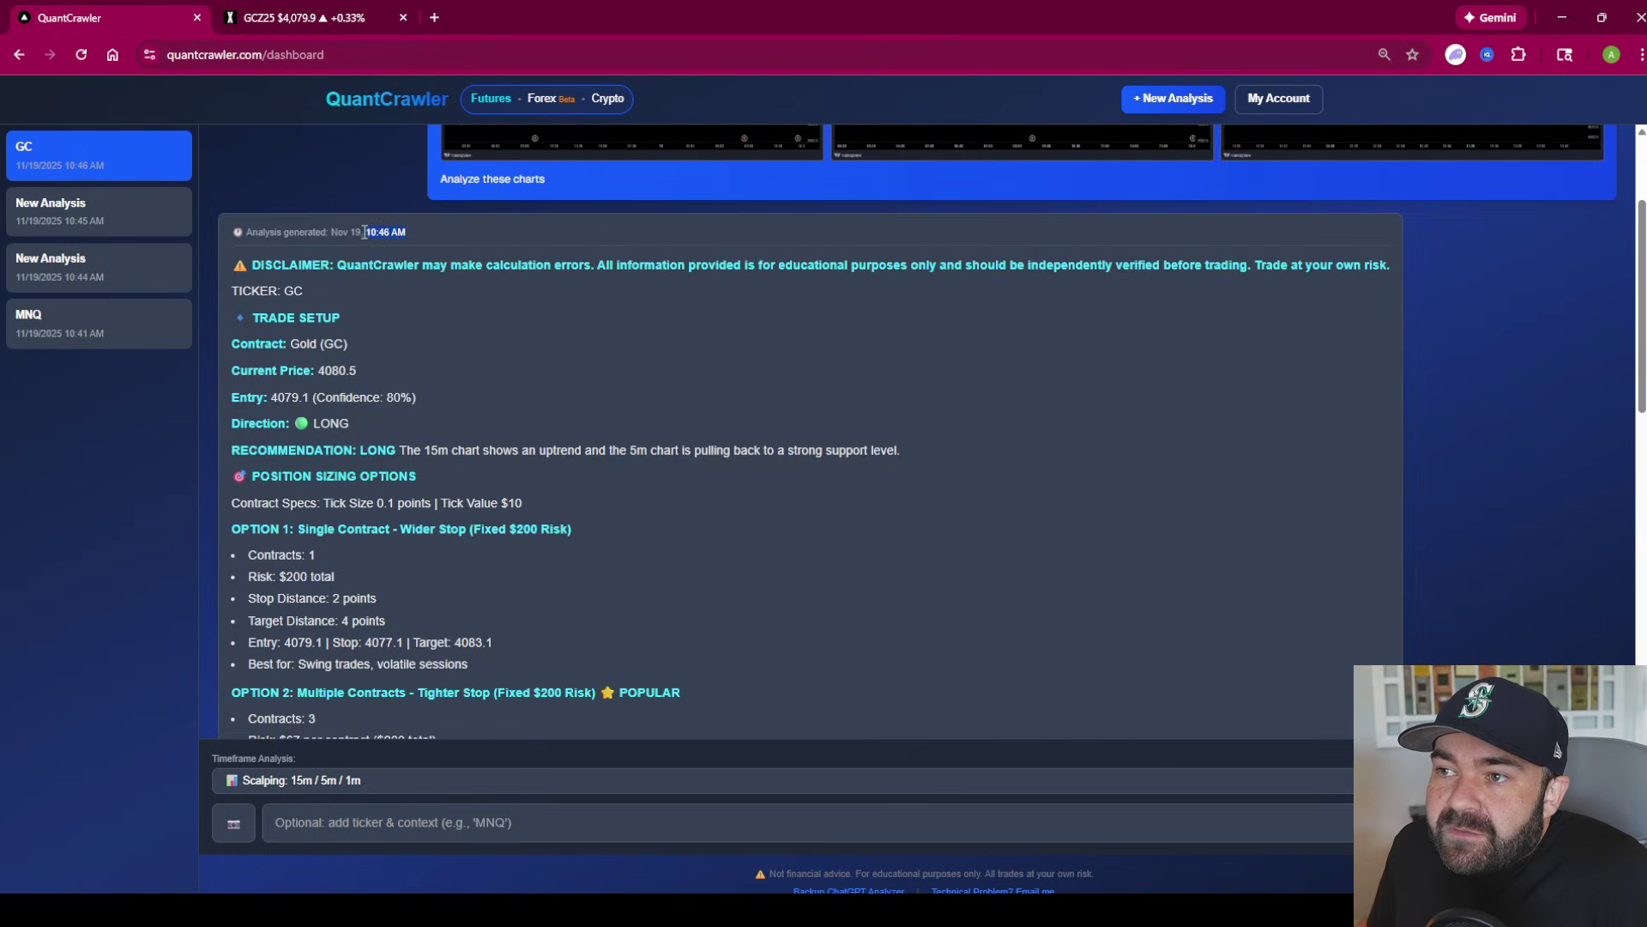
# Step: Examine the GC report's timestamp, entry, confidence, direction, recommendation and single-contract sizing, comparing it with the live chart in TopstepX
pyautogui.moveTo(410, 232); pyautogui.dragTo(346, 234)
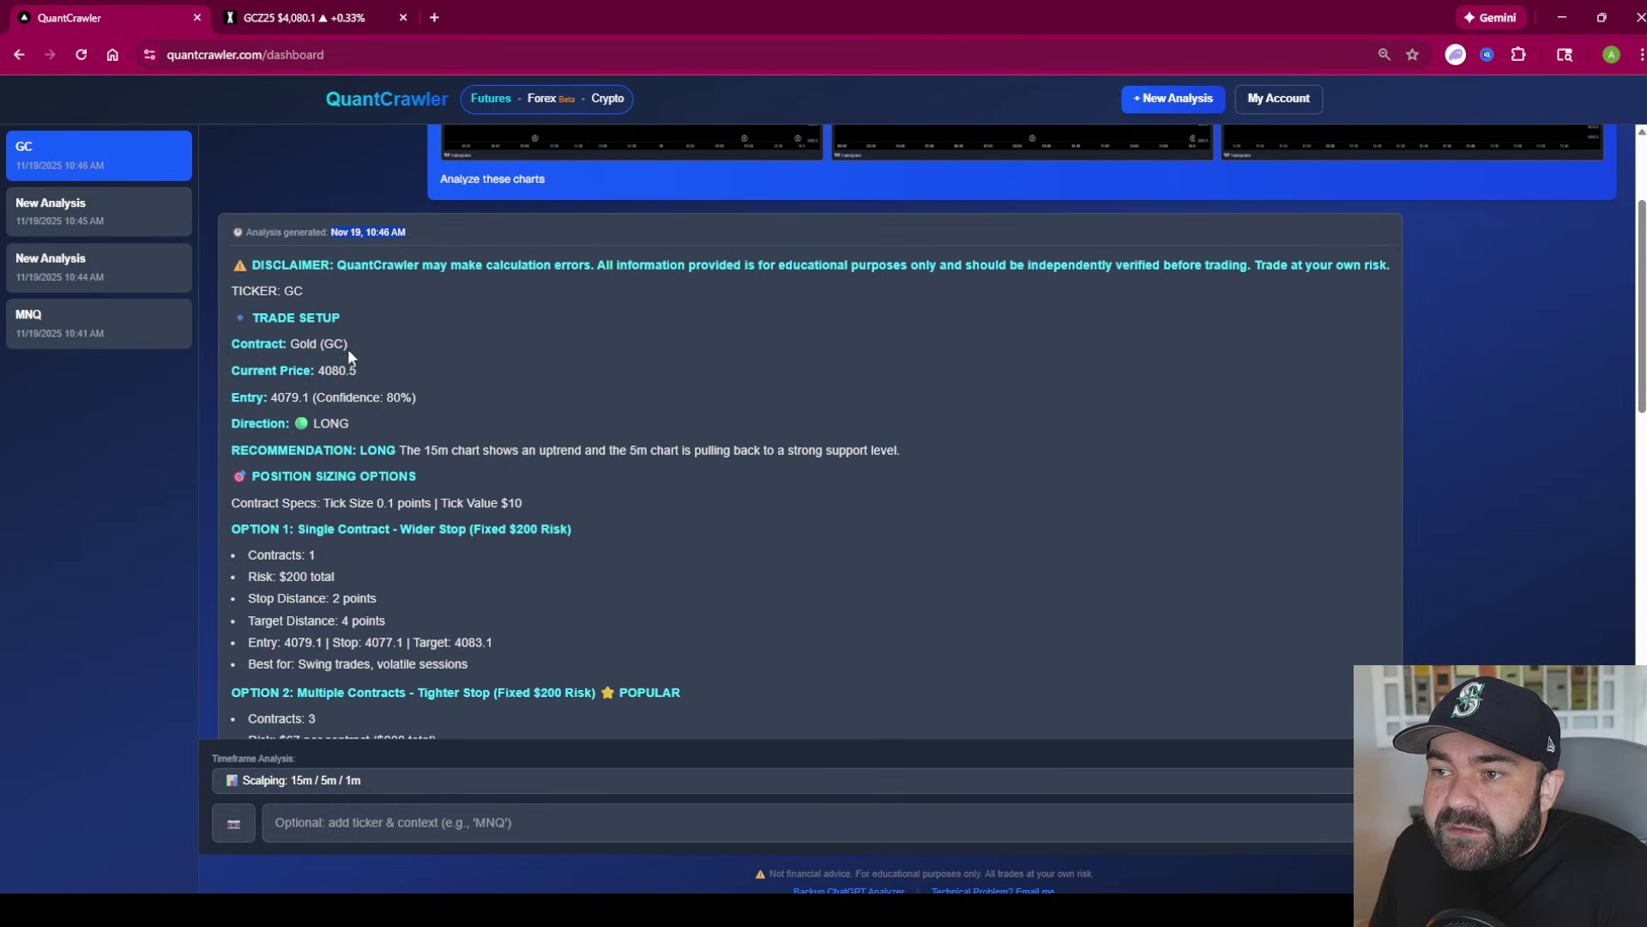
pyautogui.click(297, 20)
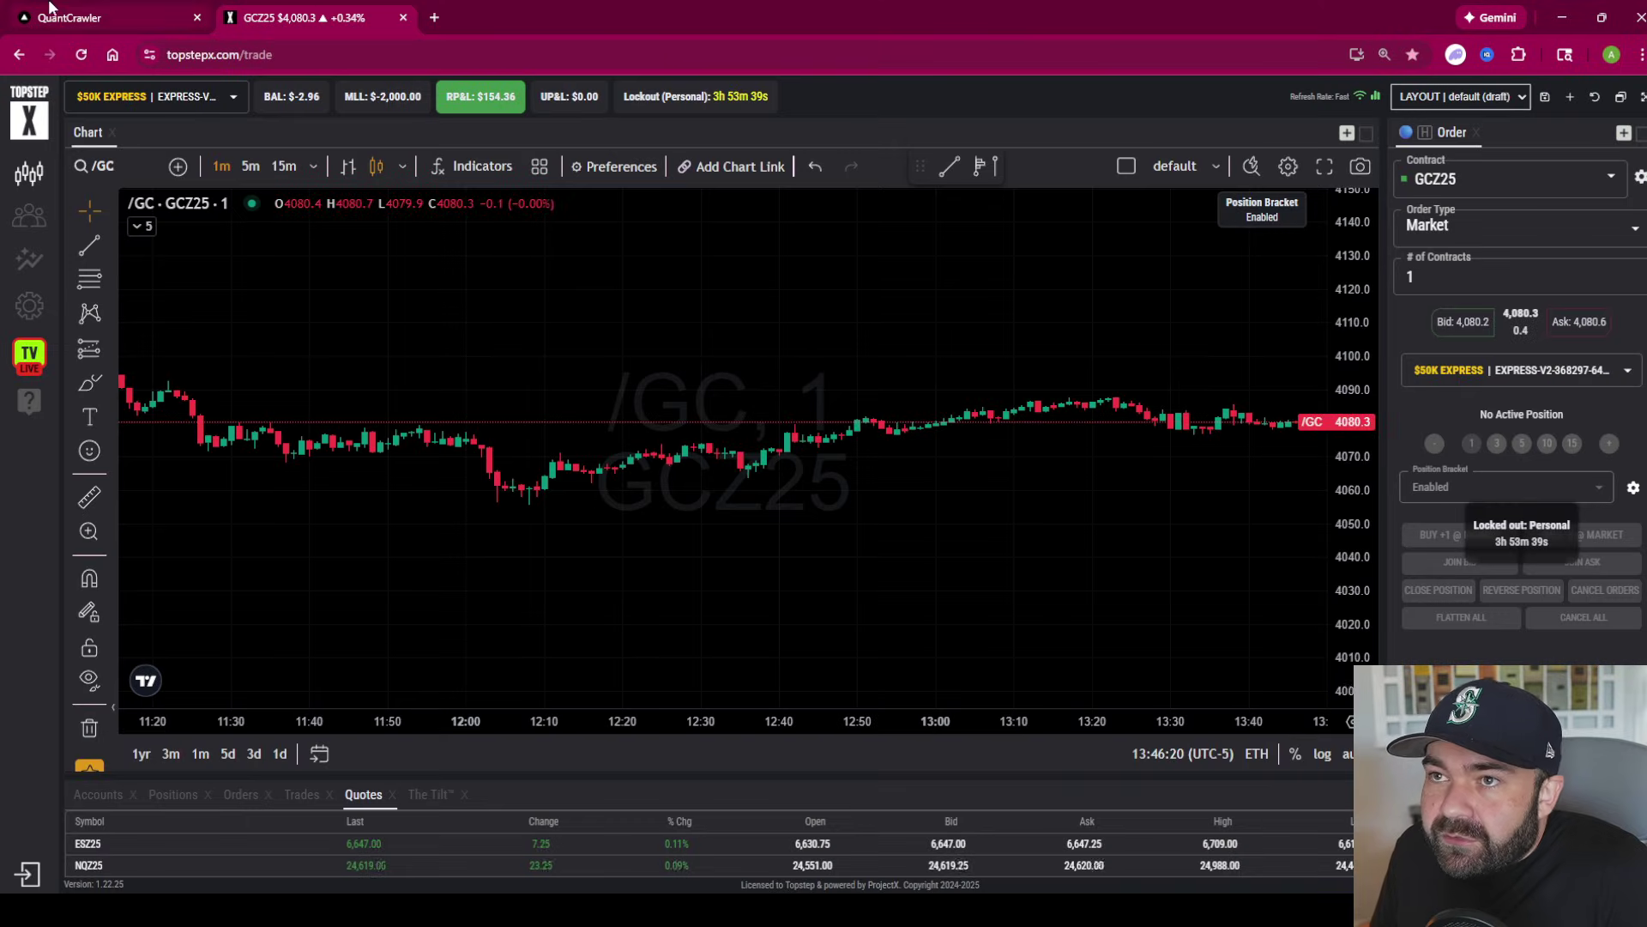
pyautogui.click(94, 19)
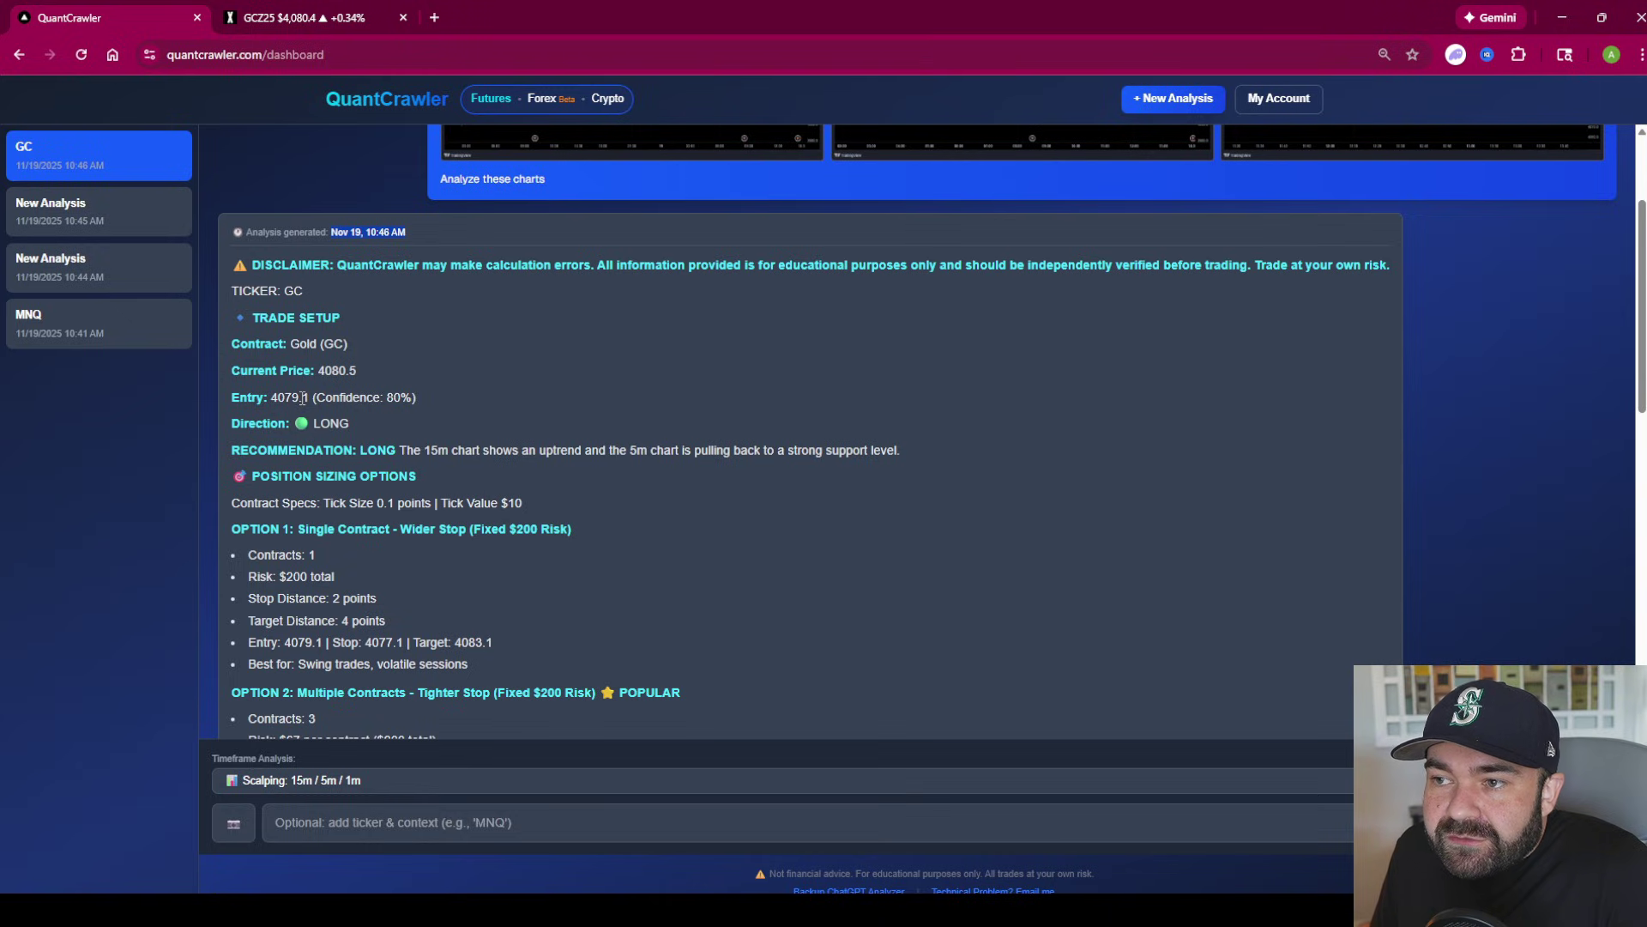
pyautogui.moveTo(436, 402); pyautogui.dragTo(276, 403)
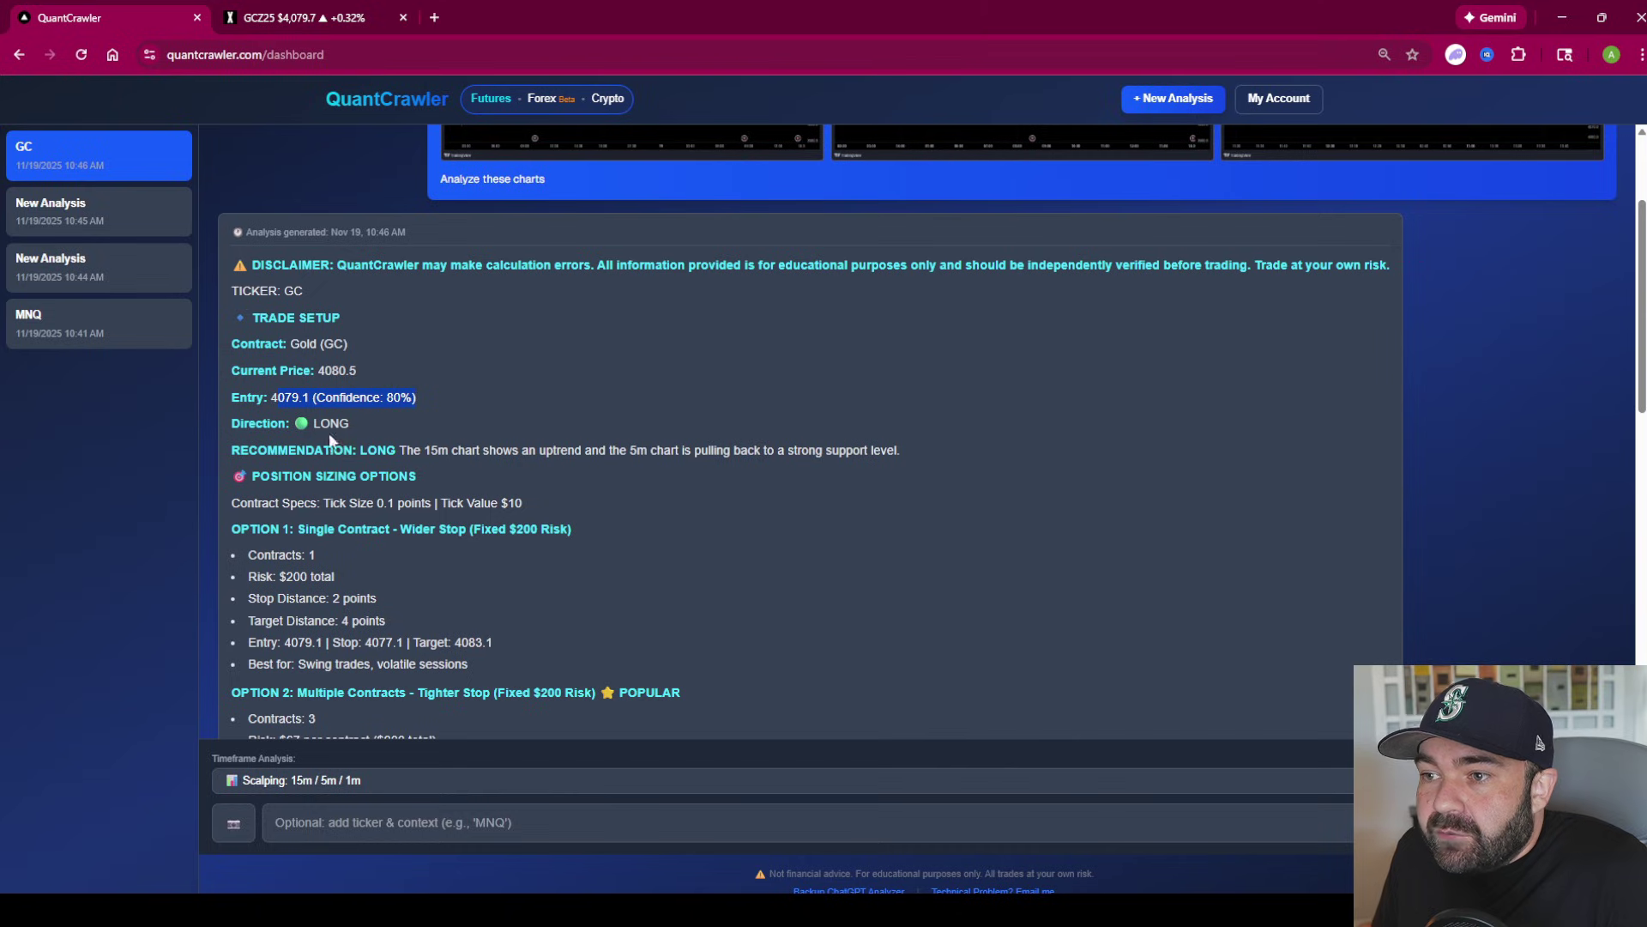
pyautogui.moveTo(347, 426); pyautogui.dragTo(291, 426)
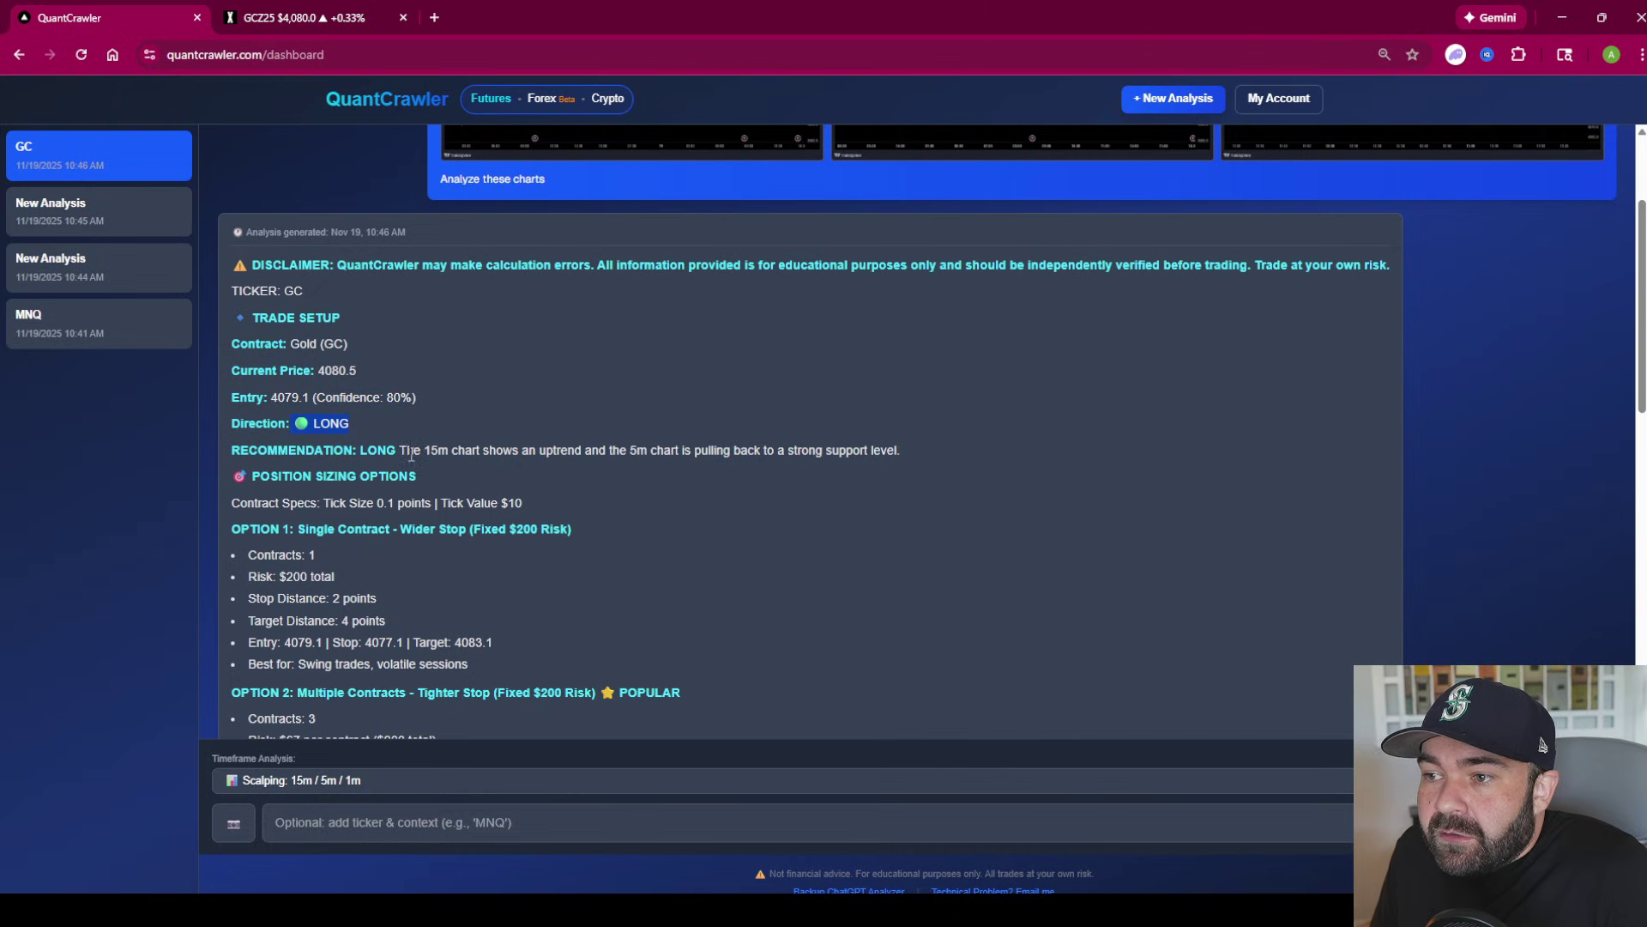
pyautogui.moveTo(401, 449); pyautogui.dragTo(884, 452)
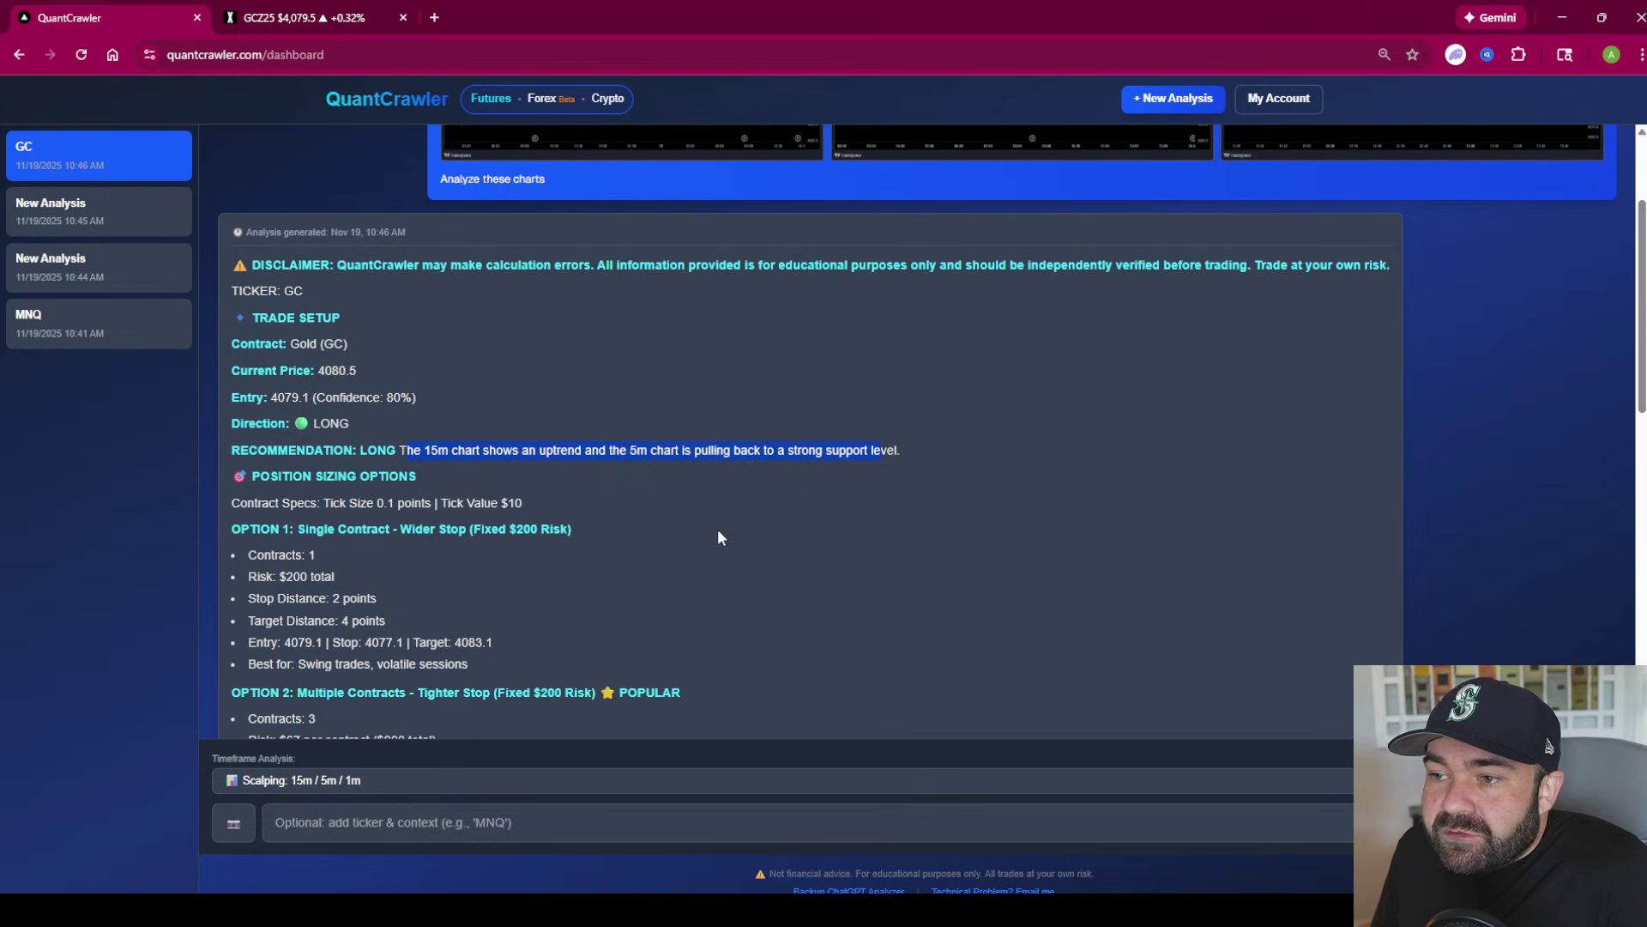
pyautogui.moveTo(705, 592); pyautogui.dragTo(706, 555)
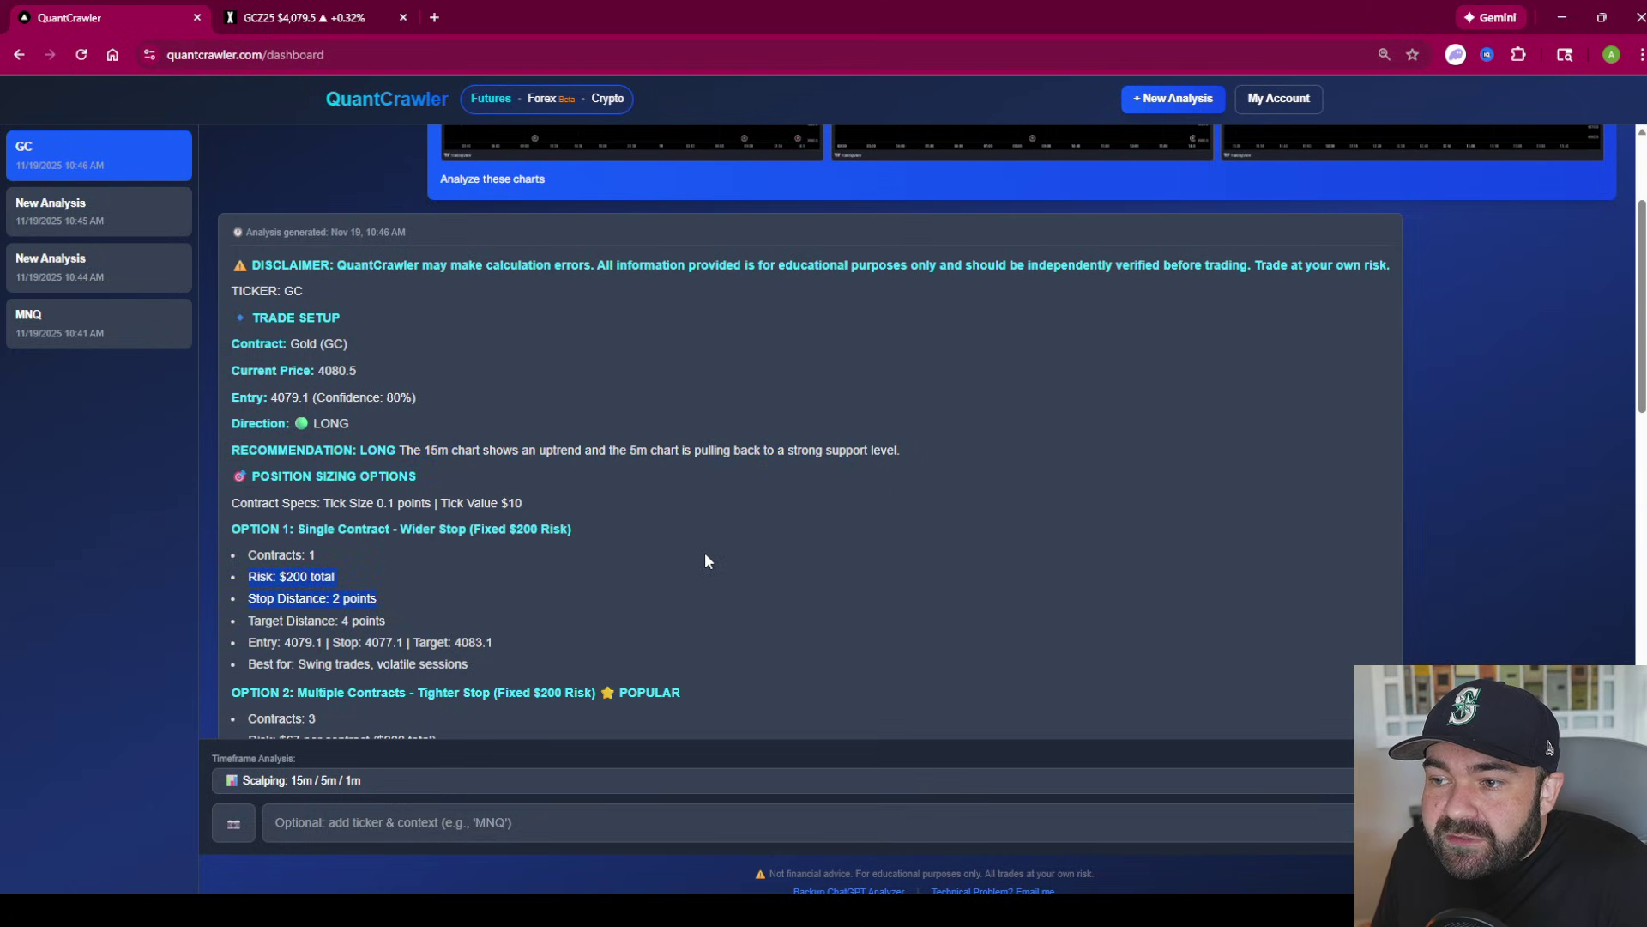
# Step: Examine the GC report's position sizing options, timeframe analysis, confluence bias and key support and resistance levels
pyautogui.click(558, 576)
pyautogui.scroll(-4, 373, 553)
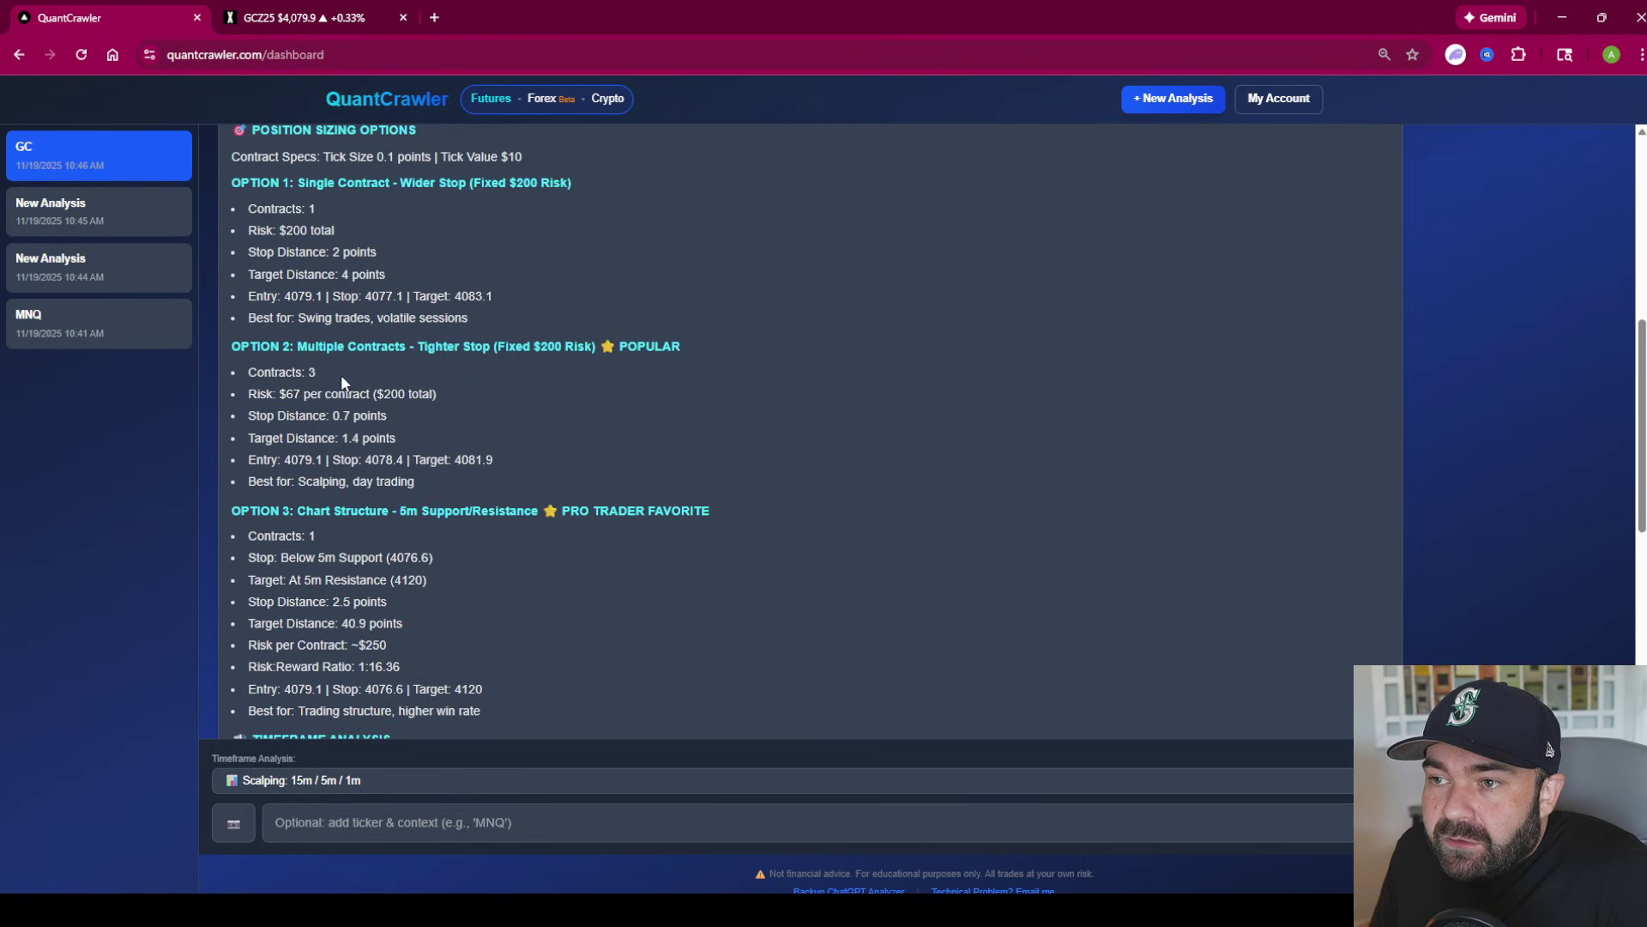
pyautogui.scroll(-2, 326, 415)
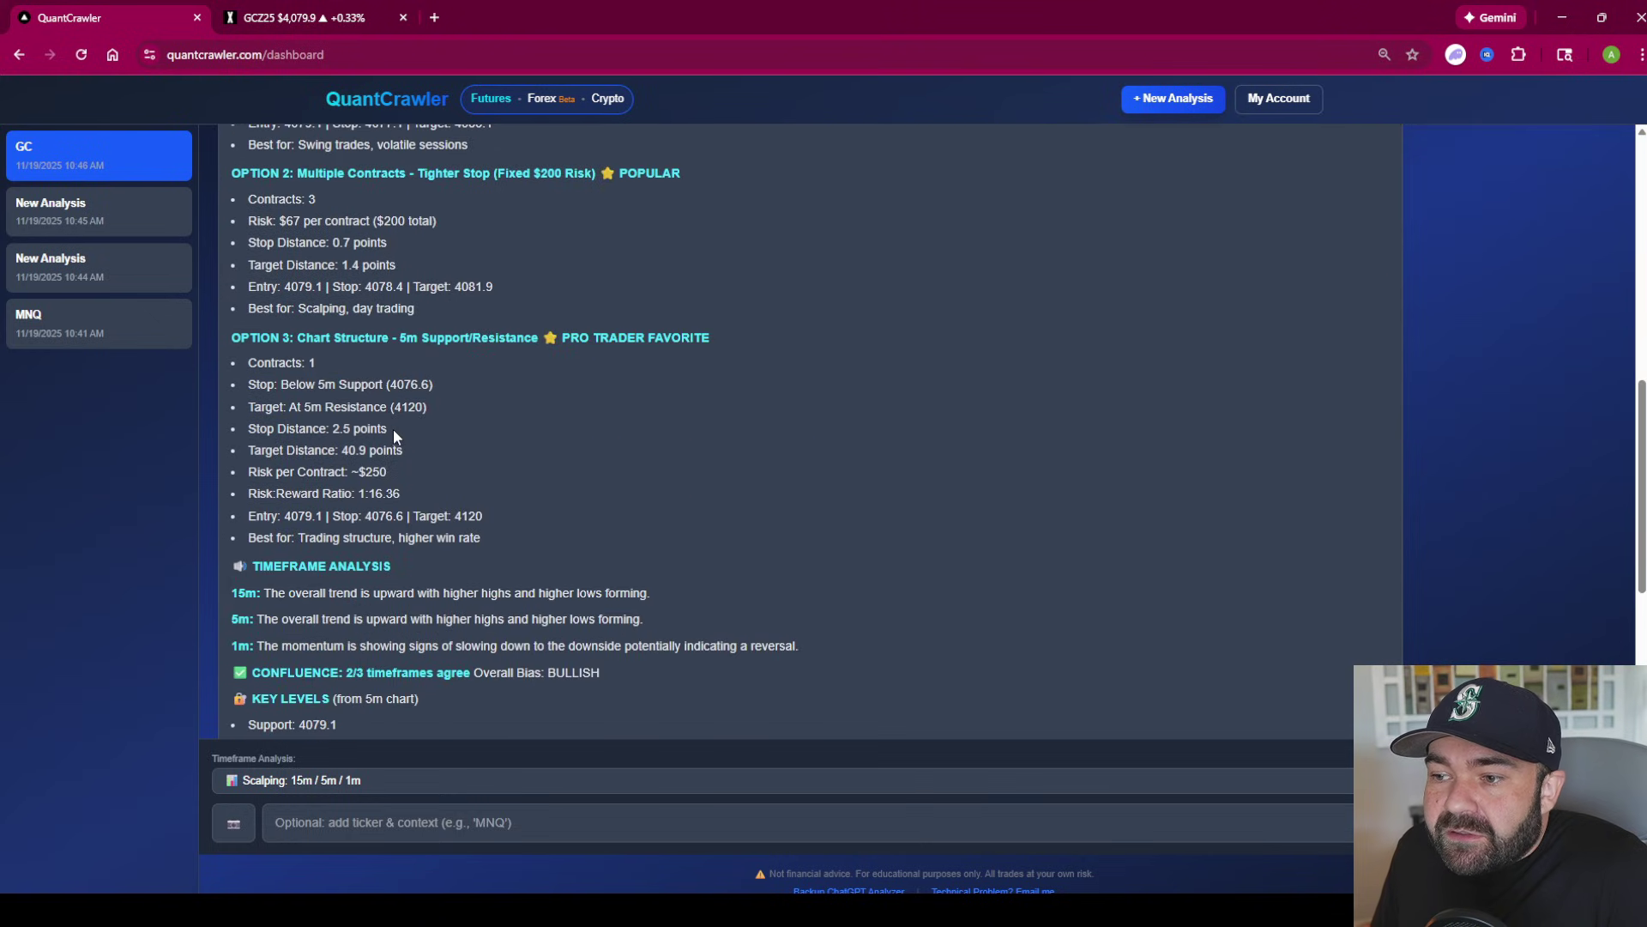
pyautogui.scroll(-1, 397, 447)
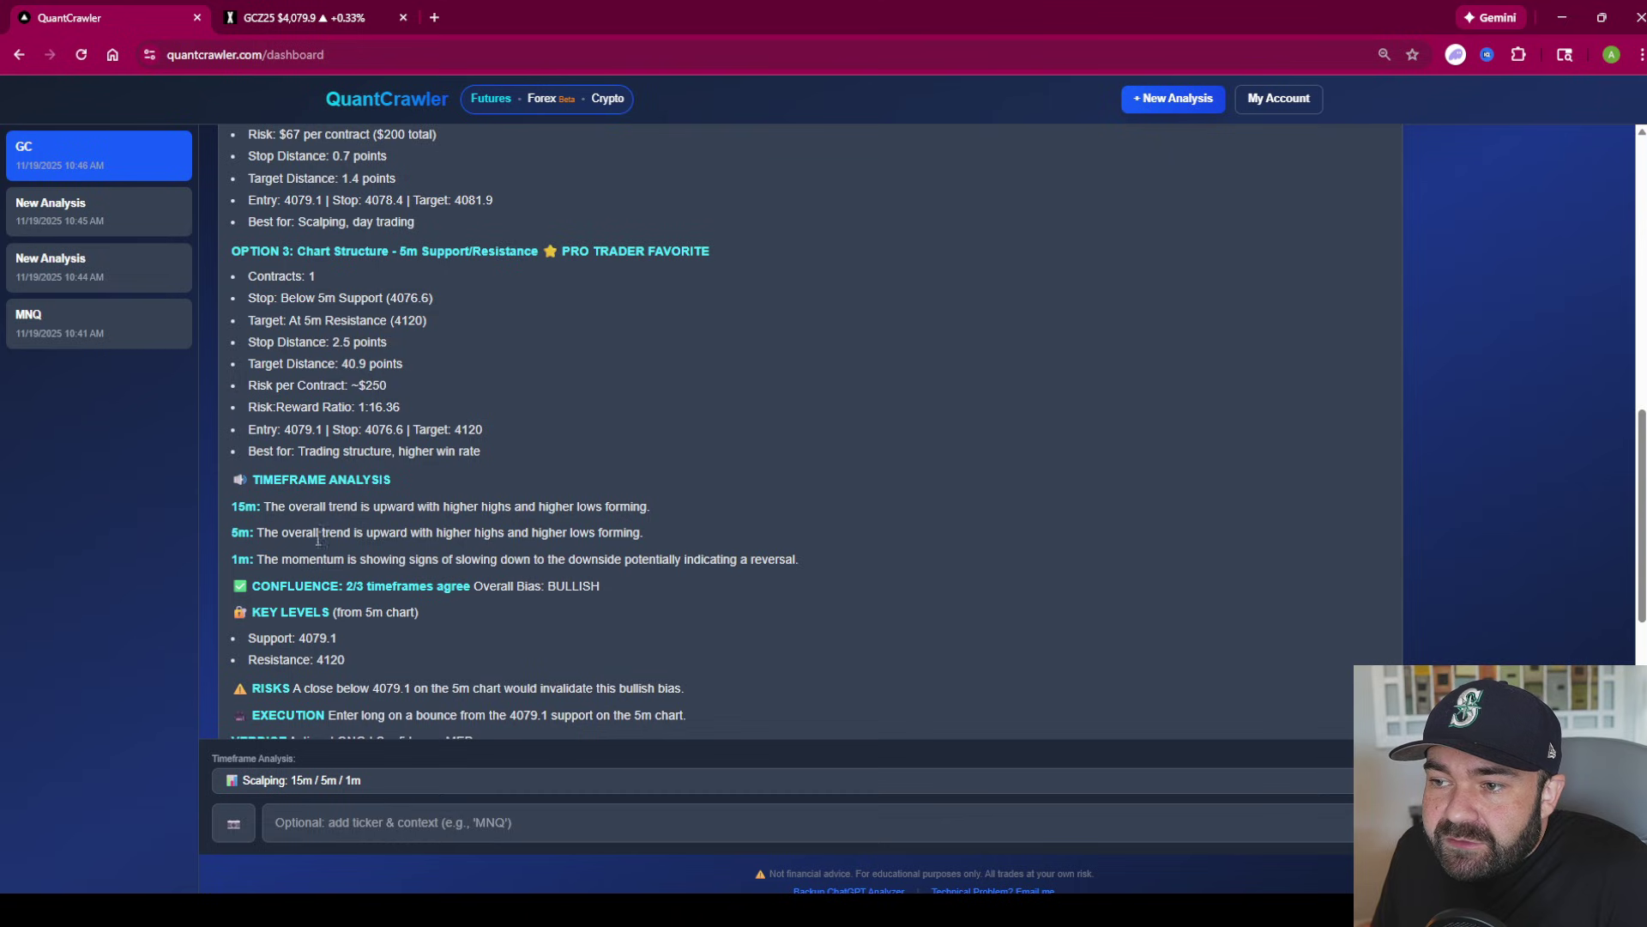
pyautogui.scroll(-2, 319, 538)
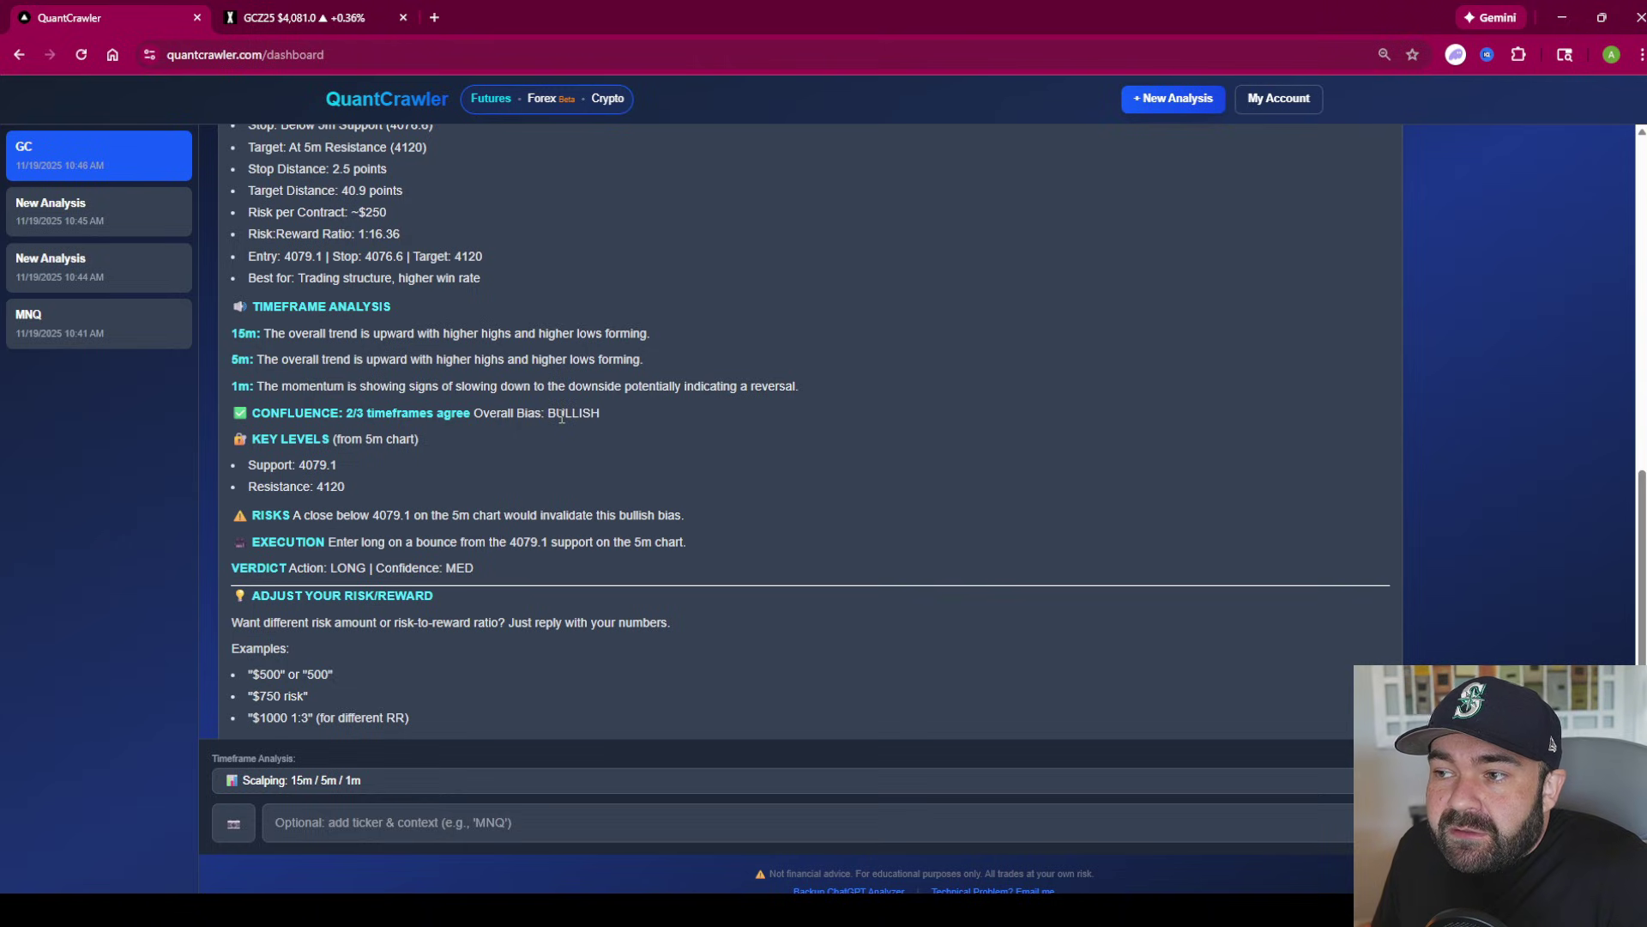
pyautogui.moveTo(612, 421); pyautogui.dragTo(556, 416)
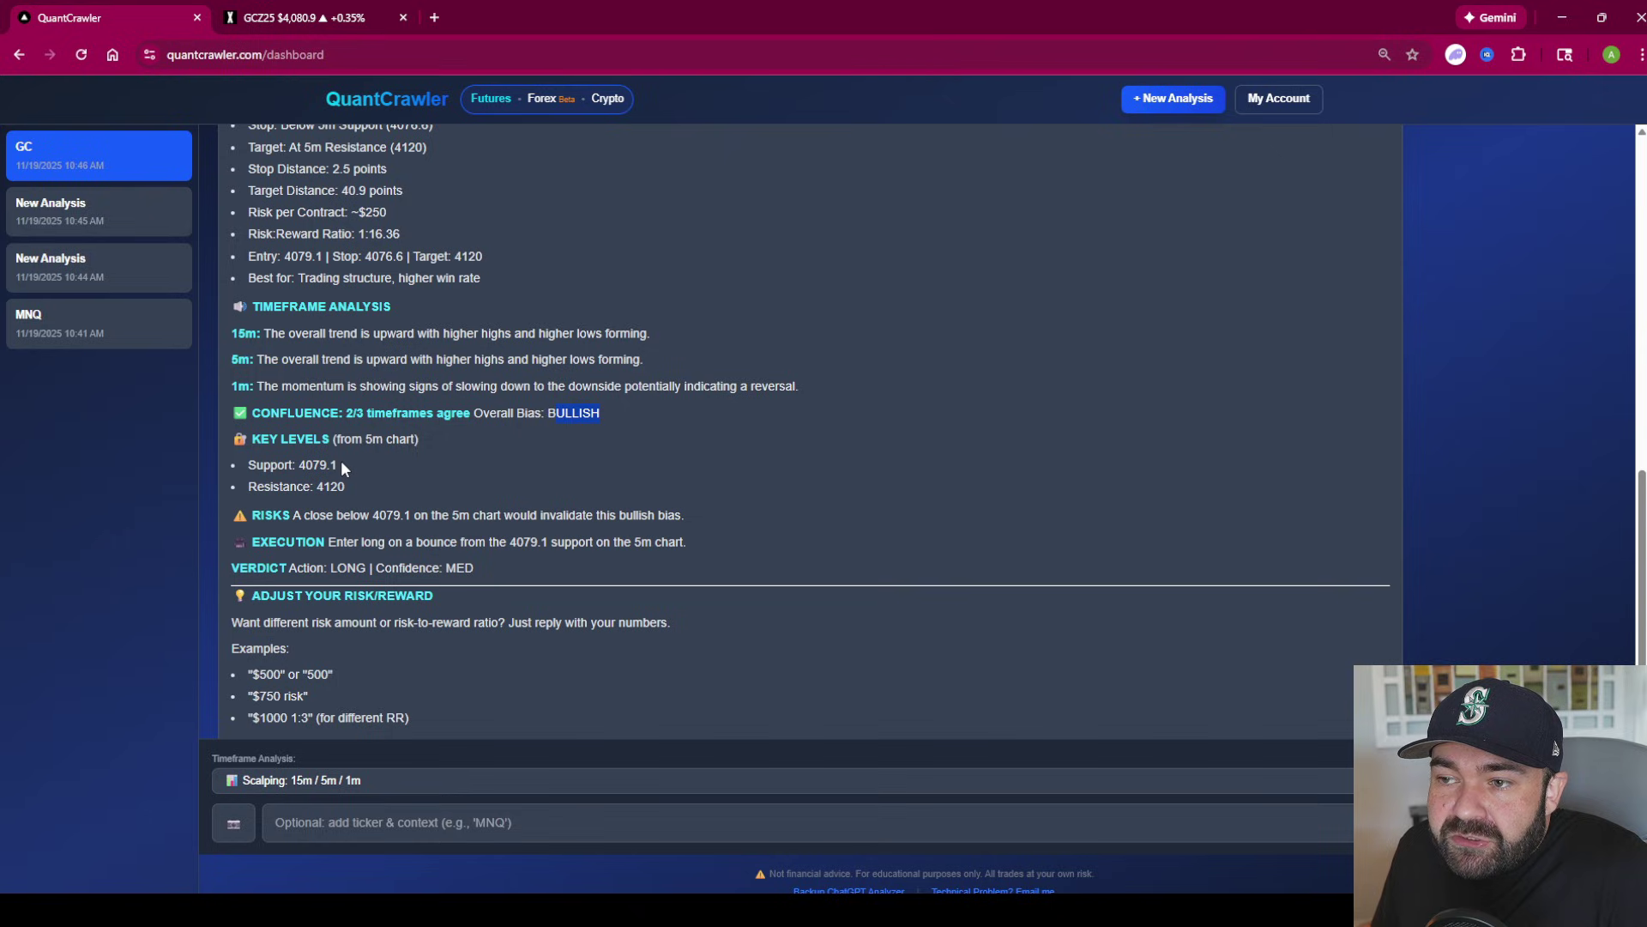
pyautogui.moveTo(338, 464); pyautogui.dragTo(302, 470)
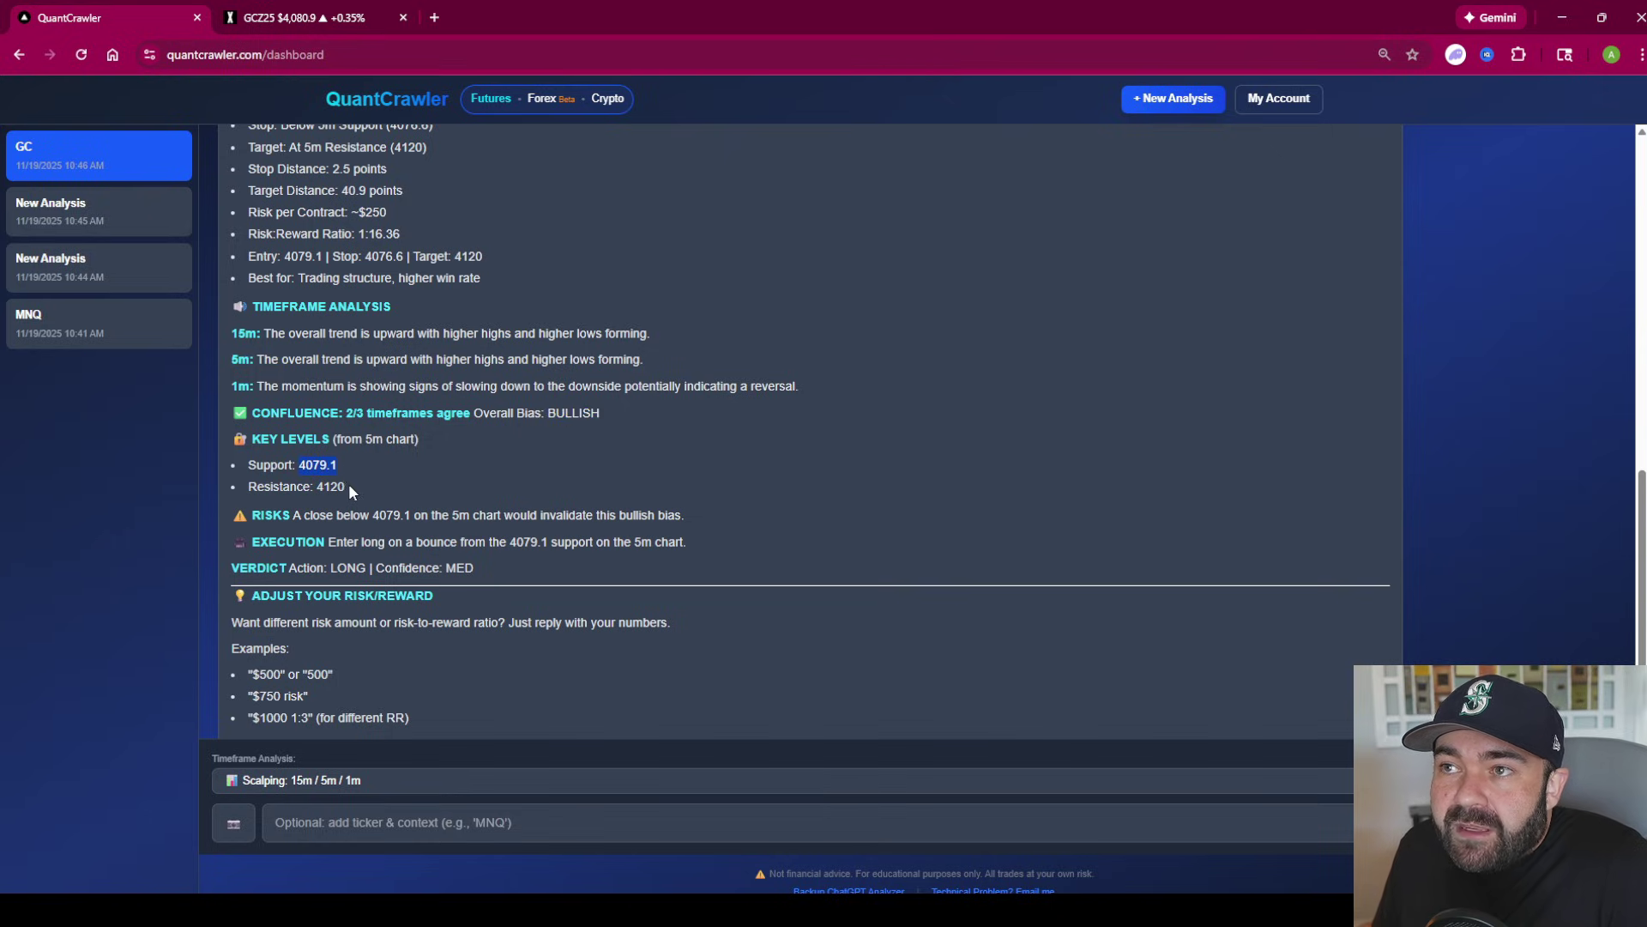
# Step: Compare the live GC chart in TopstepX with the QuantCrawler report's verdict, current price, entry and confidence
pyautogui.click(318, 17)
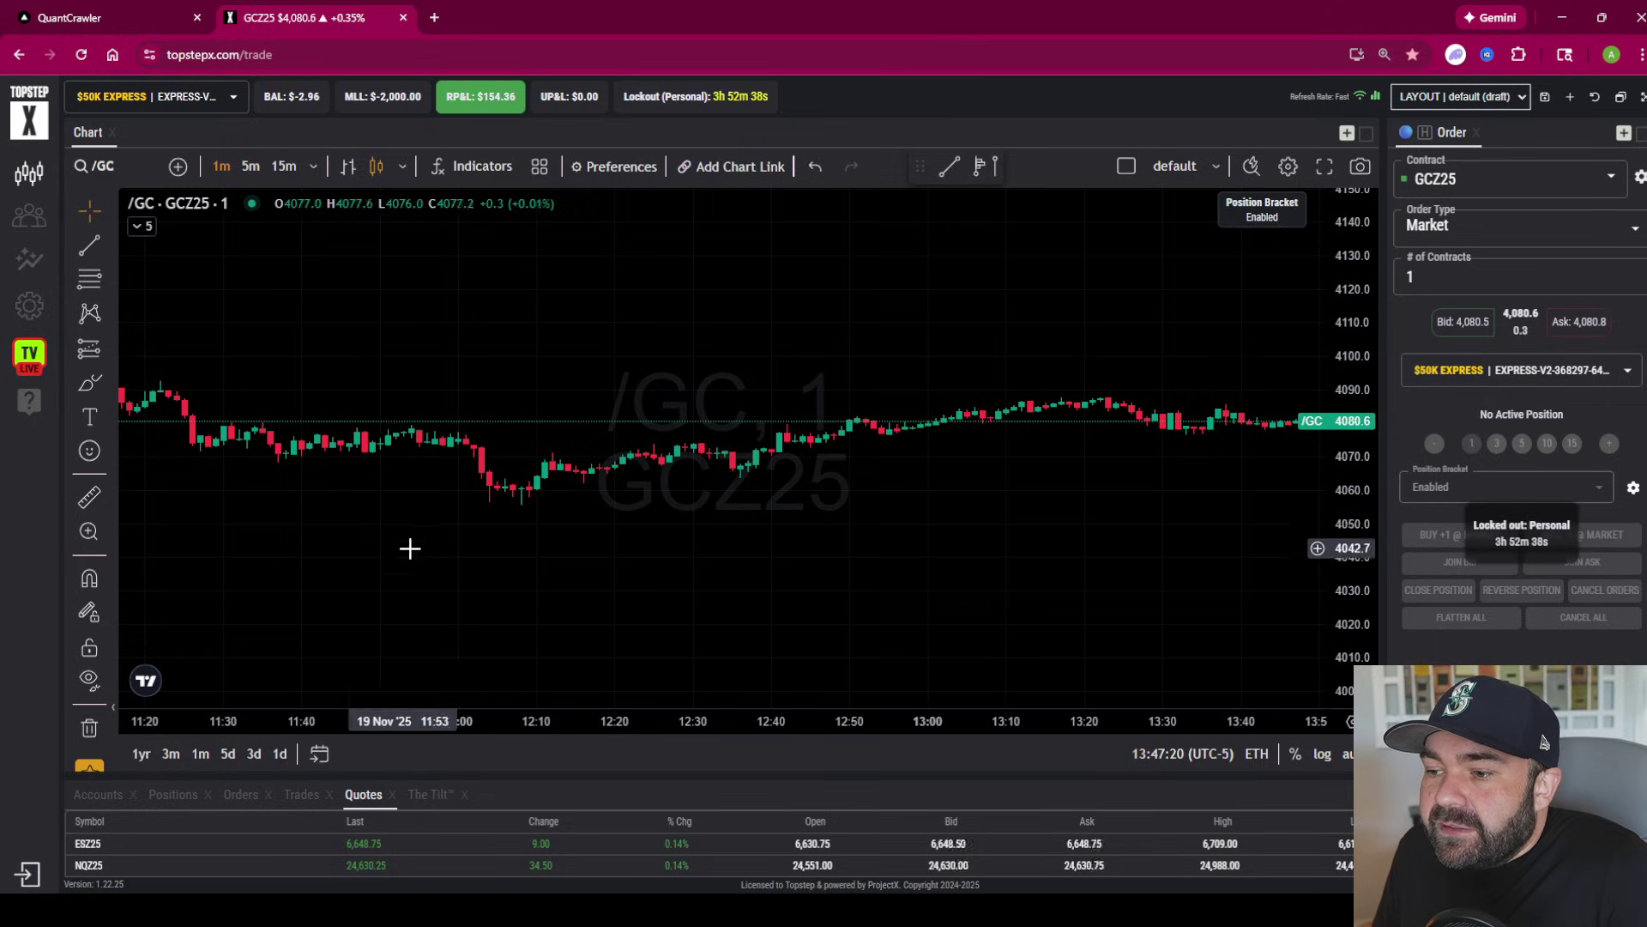
pyautogui.click(116, 17)
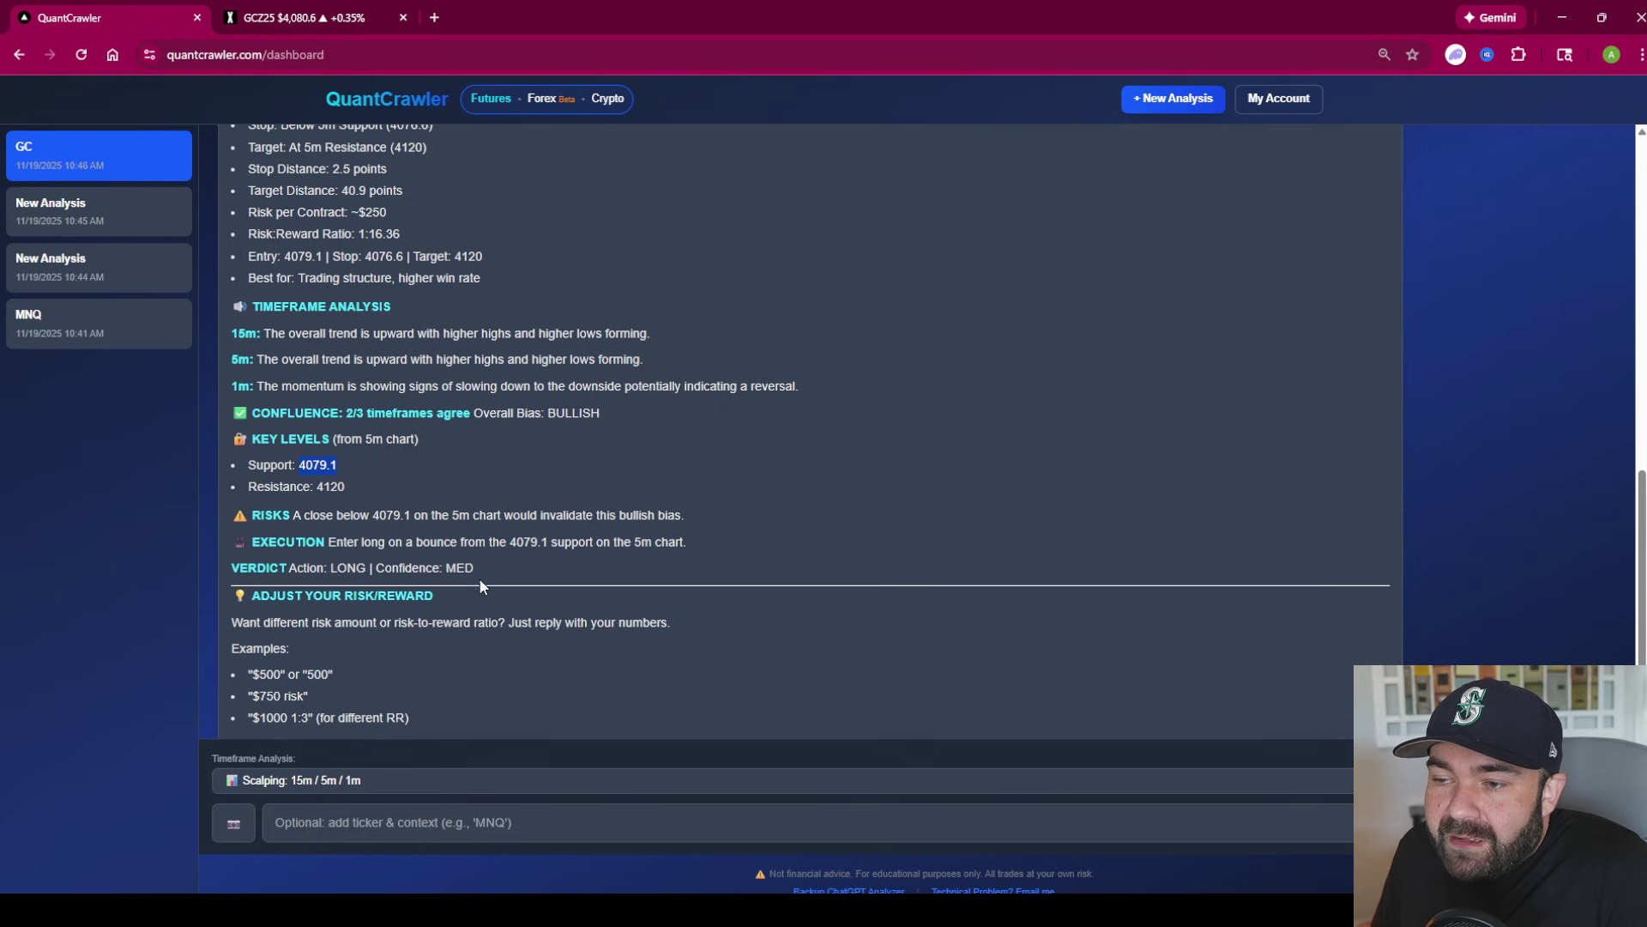
pyautogui.scroll(15, 614, 563)
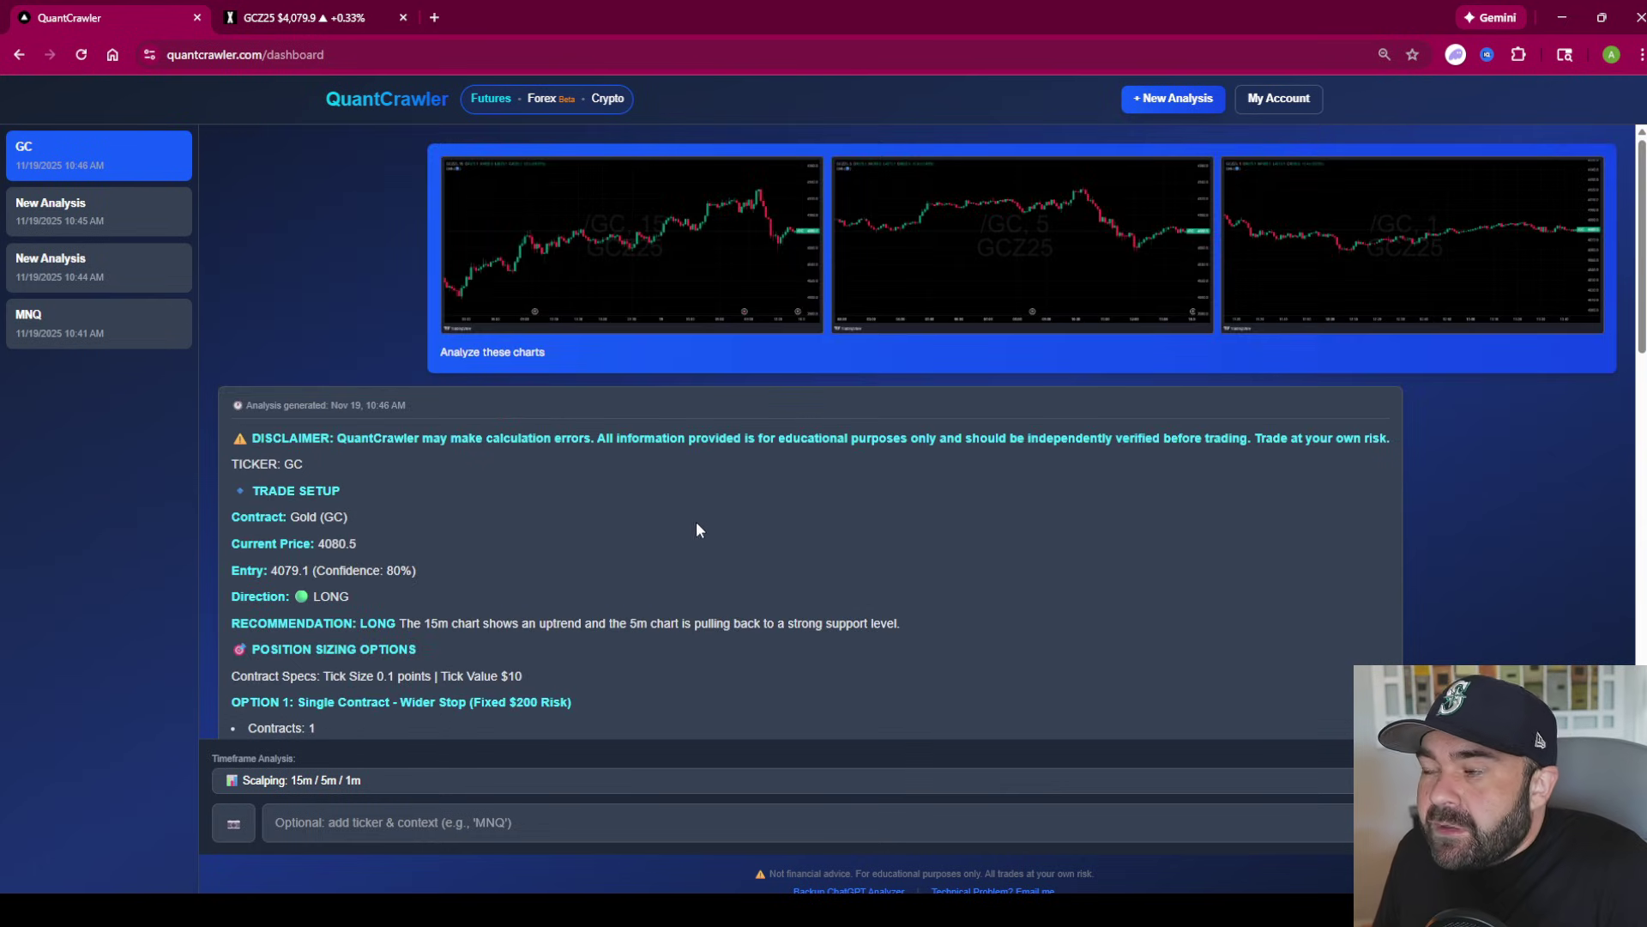
pyautogui.hotkey('ctrl', 'Tab')
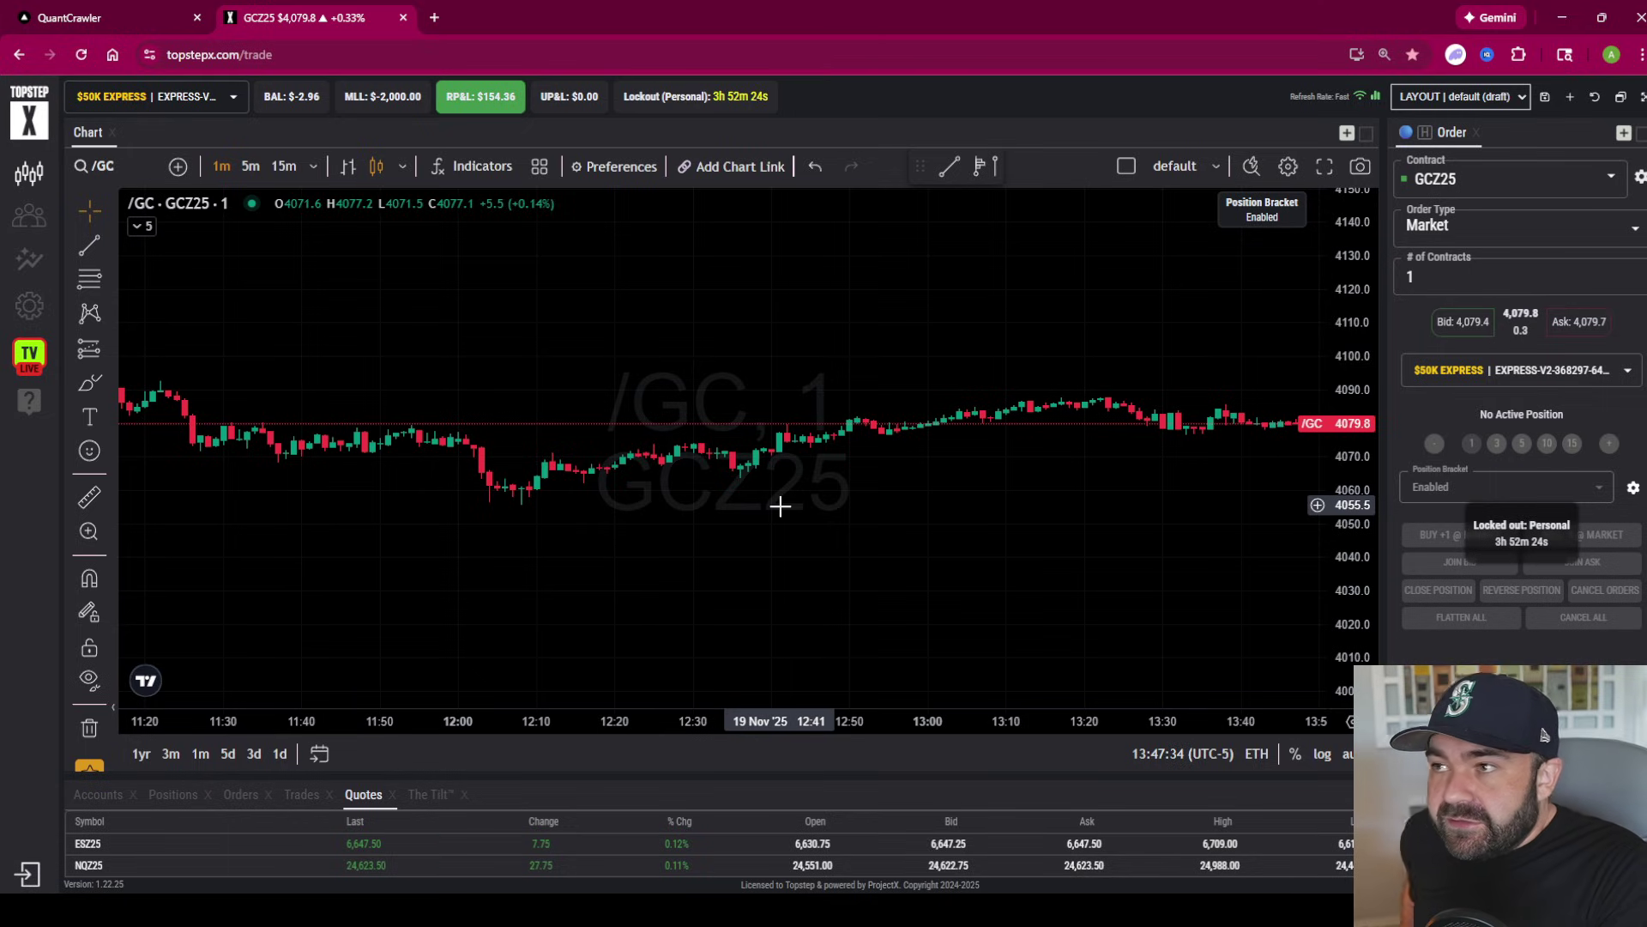
pyautogui.click(114, 23)
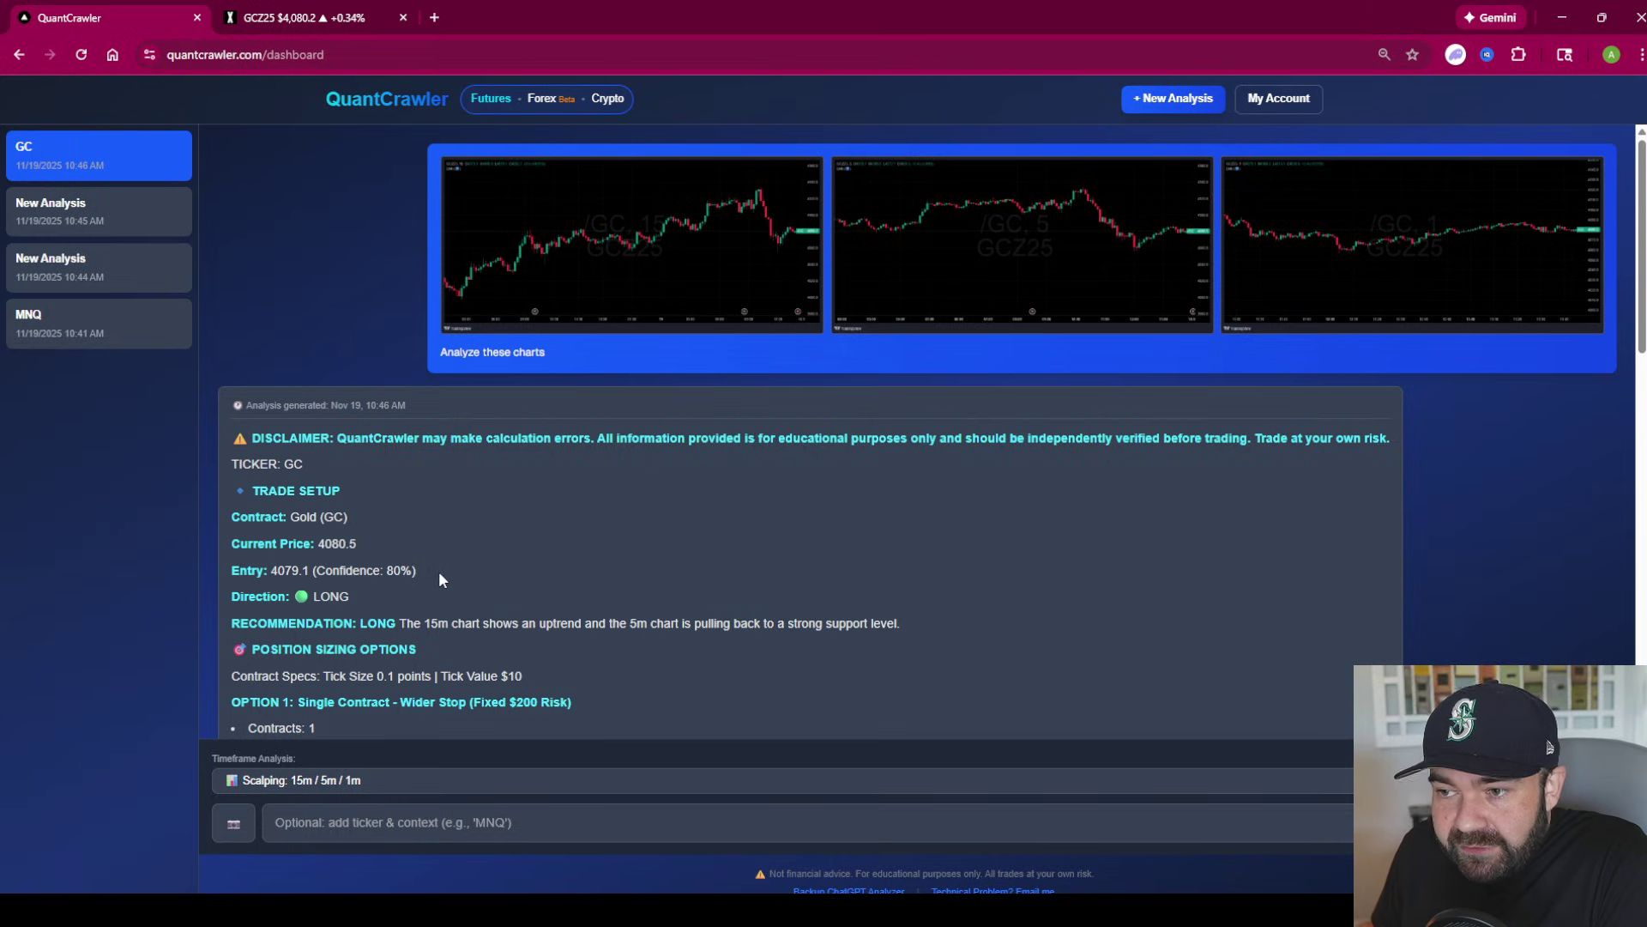
pyautogui.moveTo(439, 573); pyautogui.dragTo(235, 579)
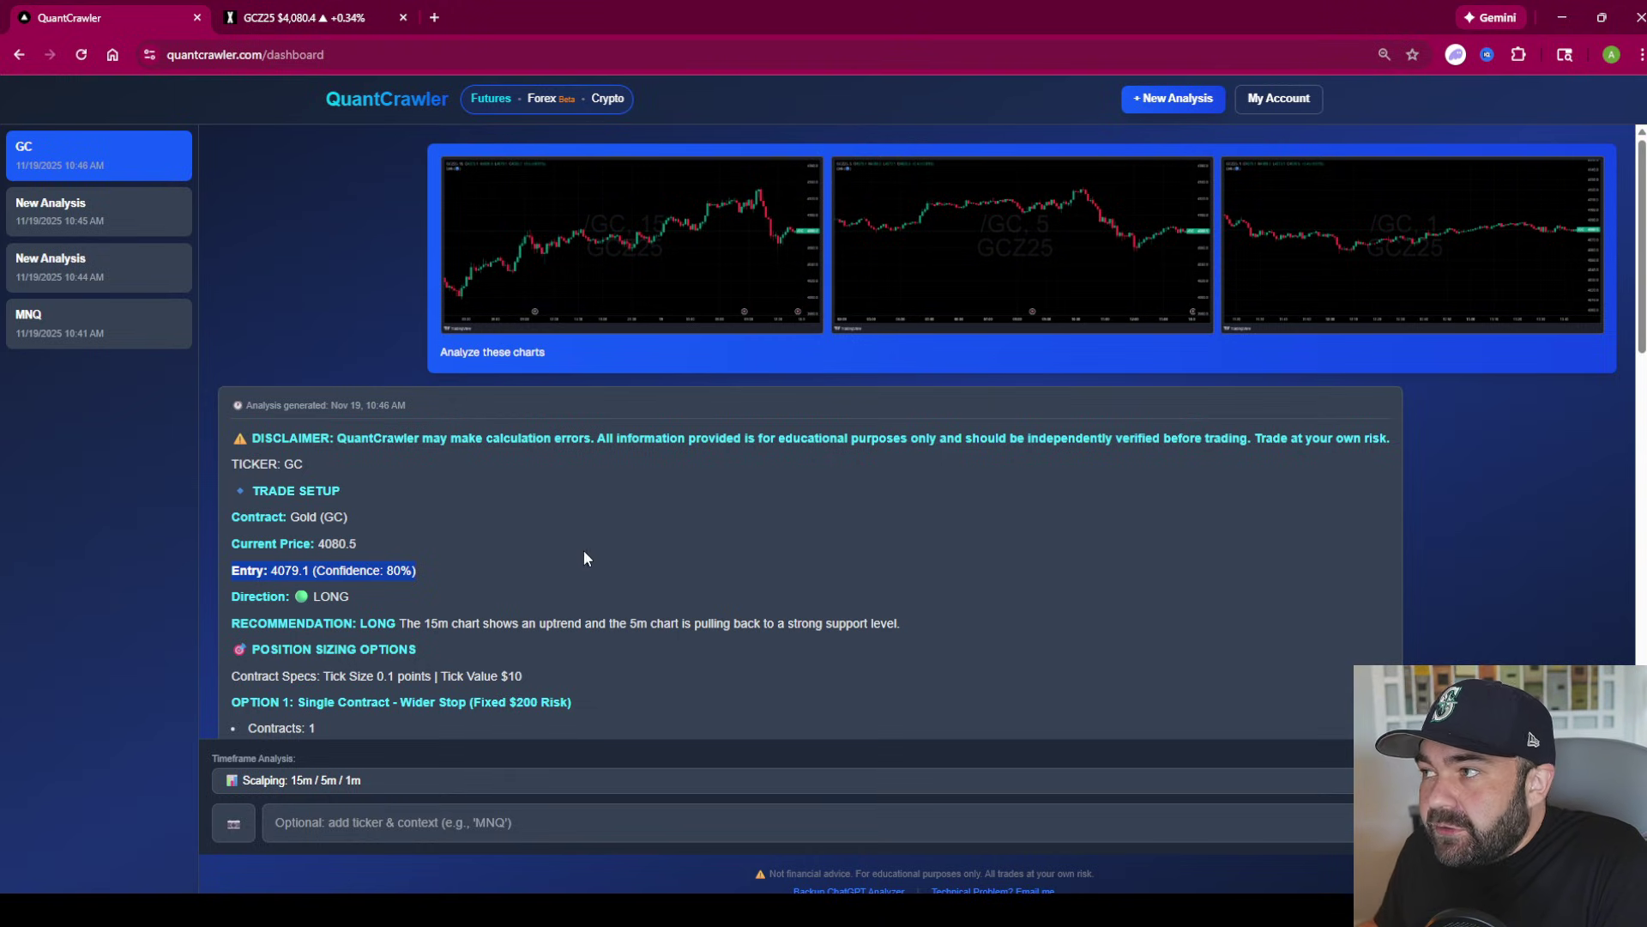
pyautogui.click(427, 573)
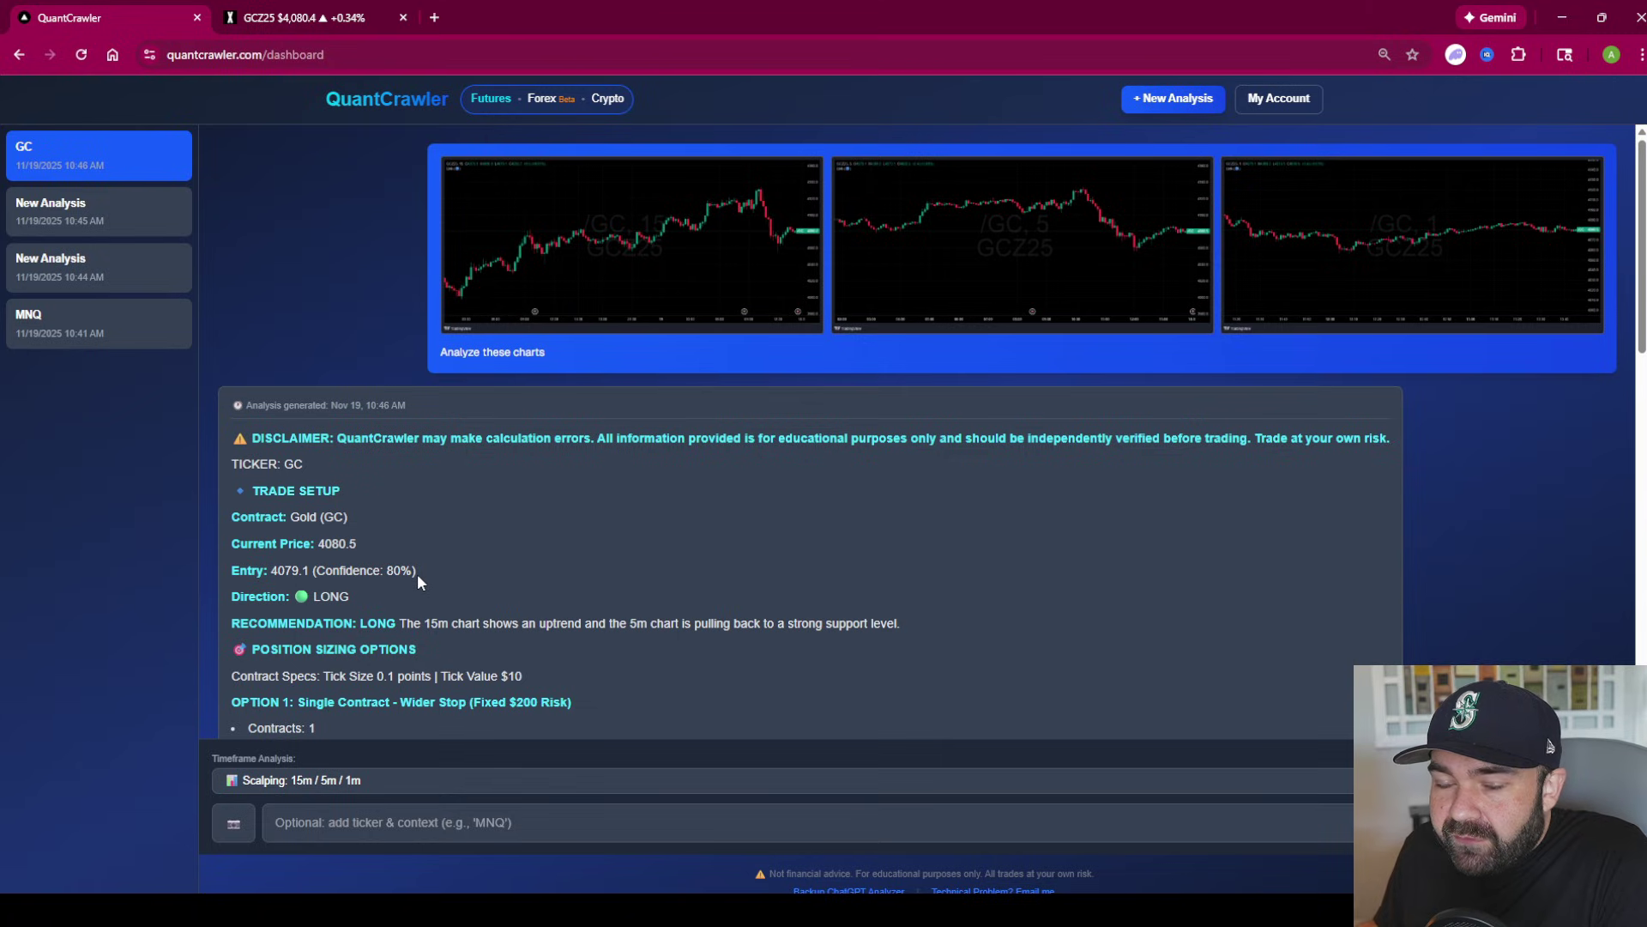
pyautogui.moveTo(428, 570); pyautogui.dragTo(219, 574)
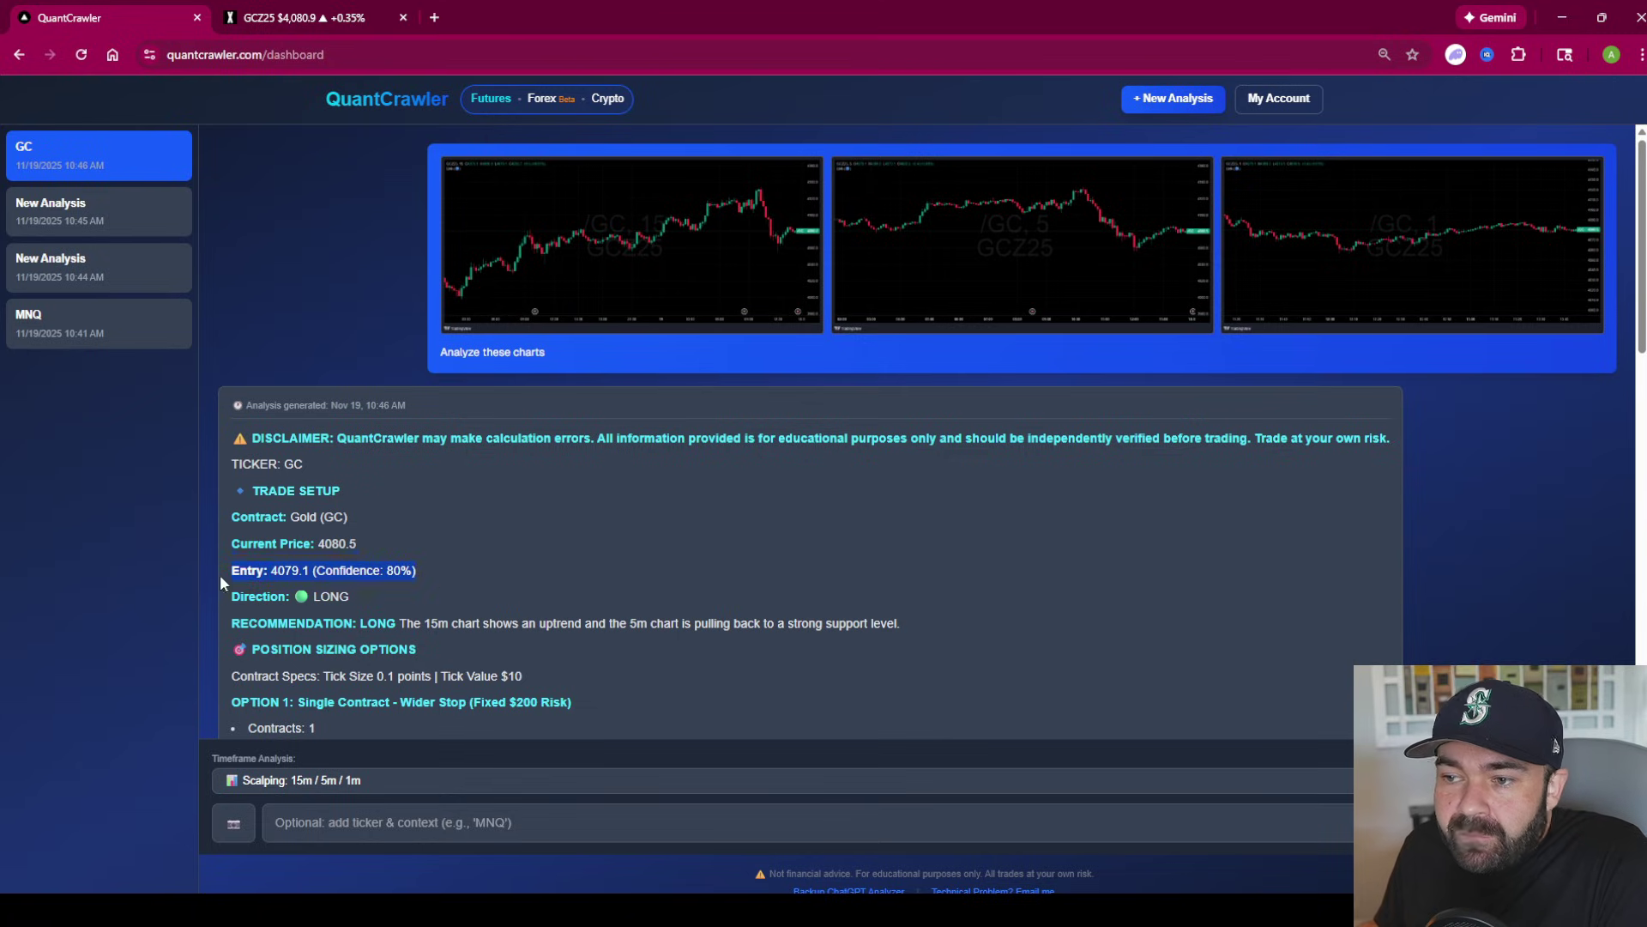
pyautogui.click(353, 539)
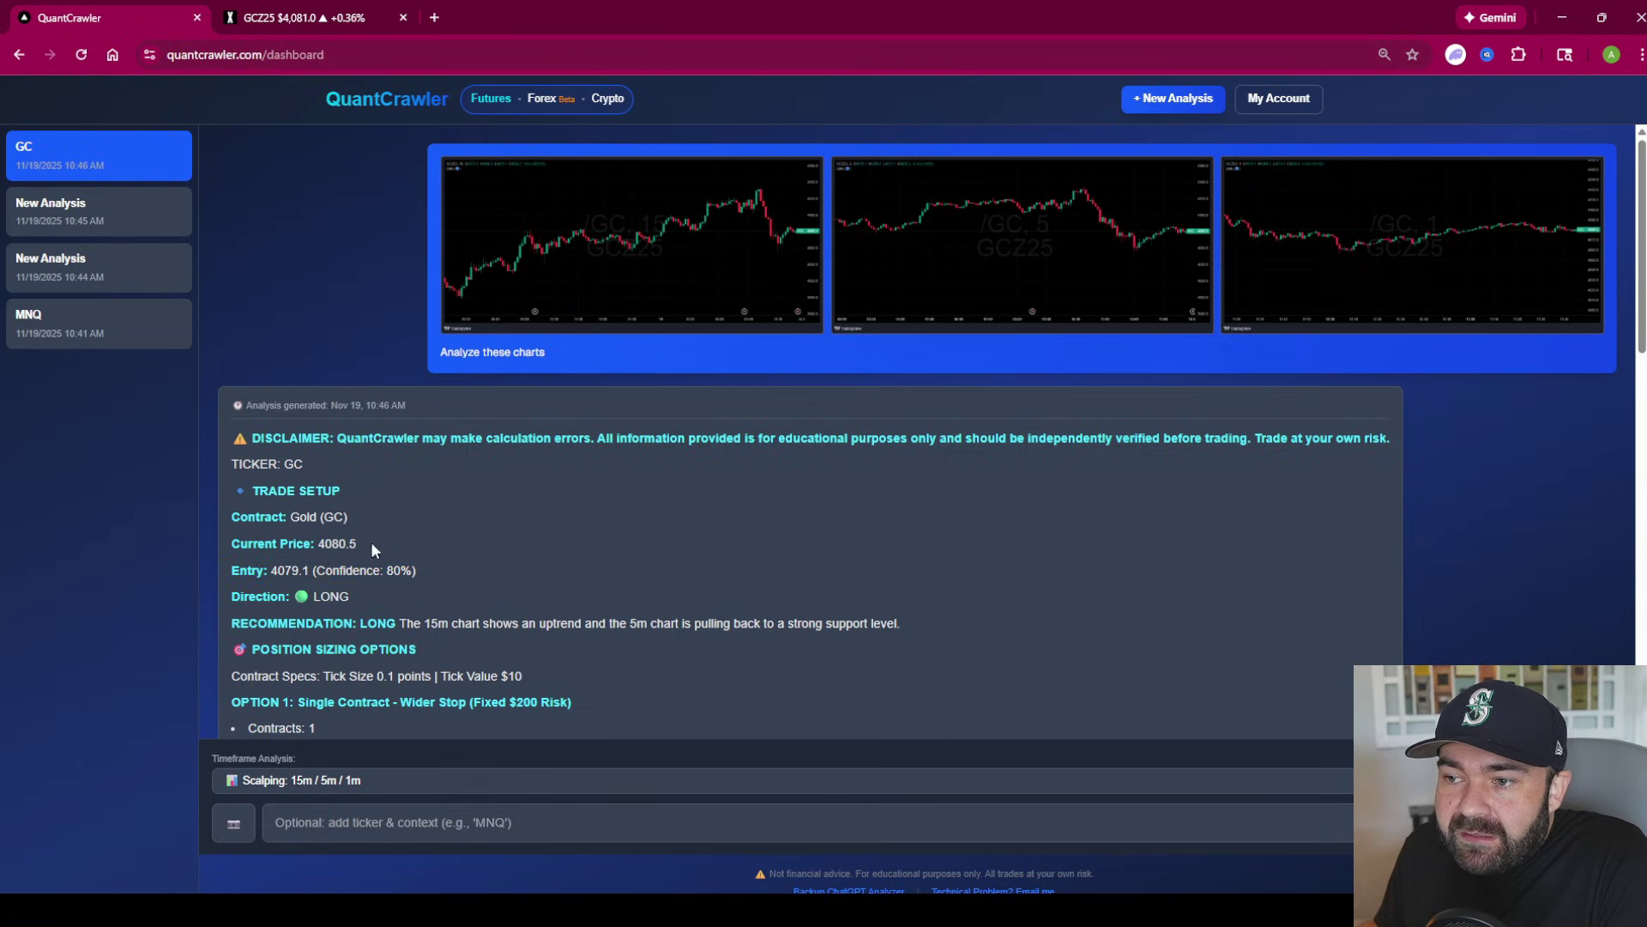
# Step: Inspect the GC trend in TopstepX on the 1-minute, 5-minute and 15-minute charts
pyautogui.click(262, 11)
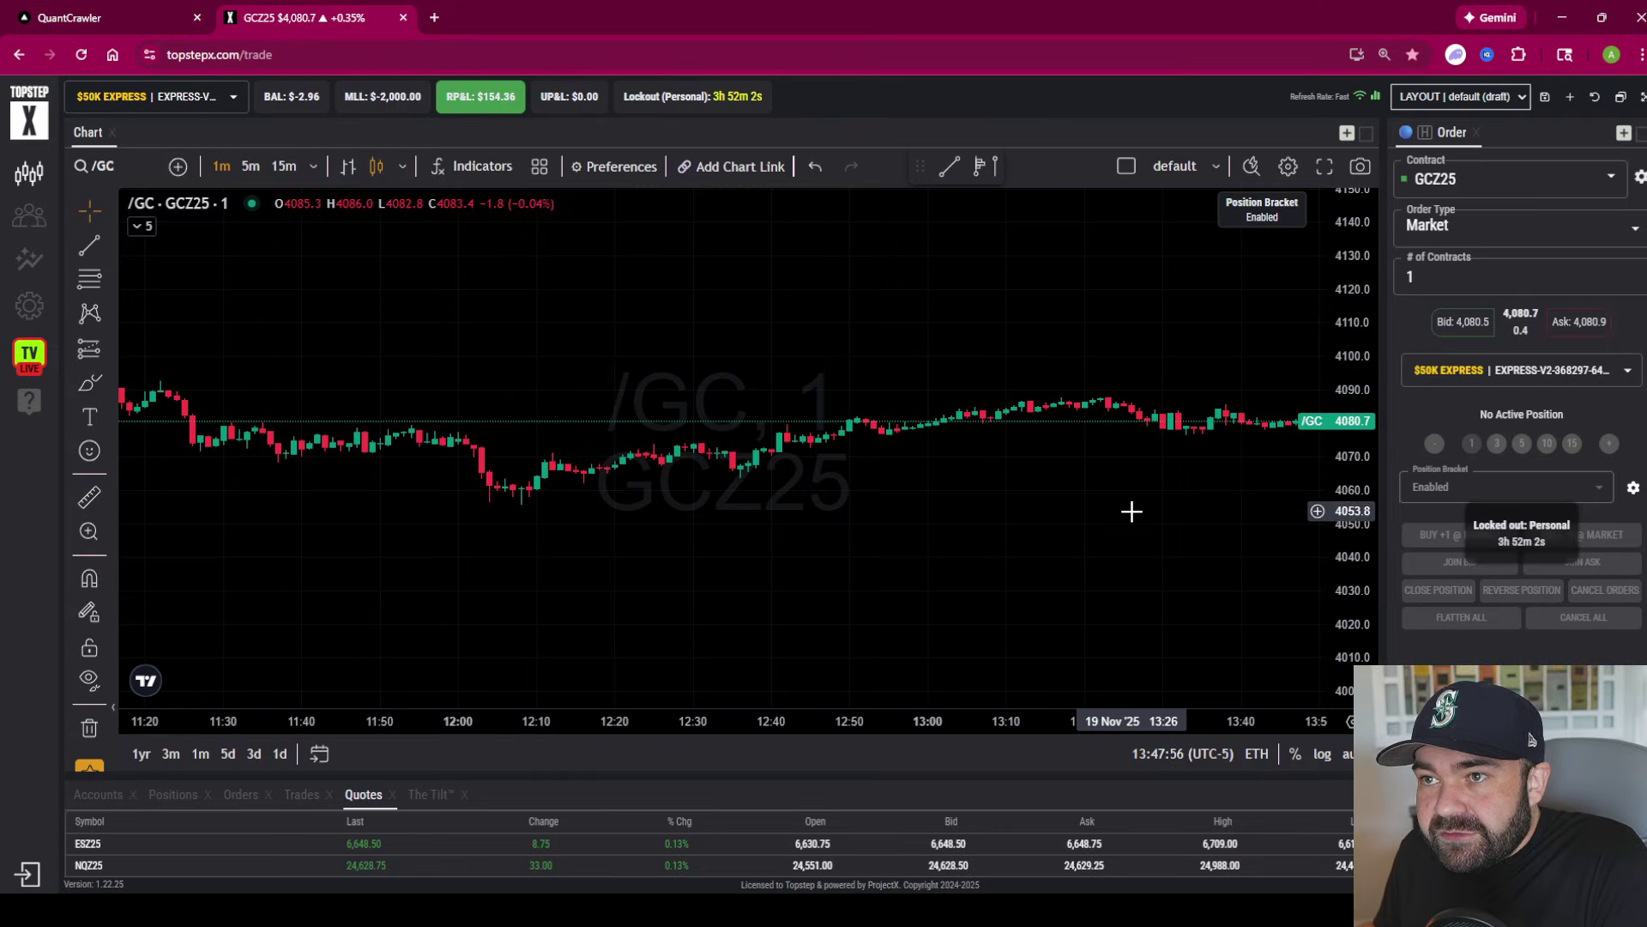
pyautogui.scroll(3, 1339, 485)
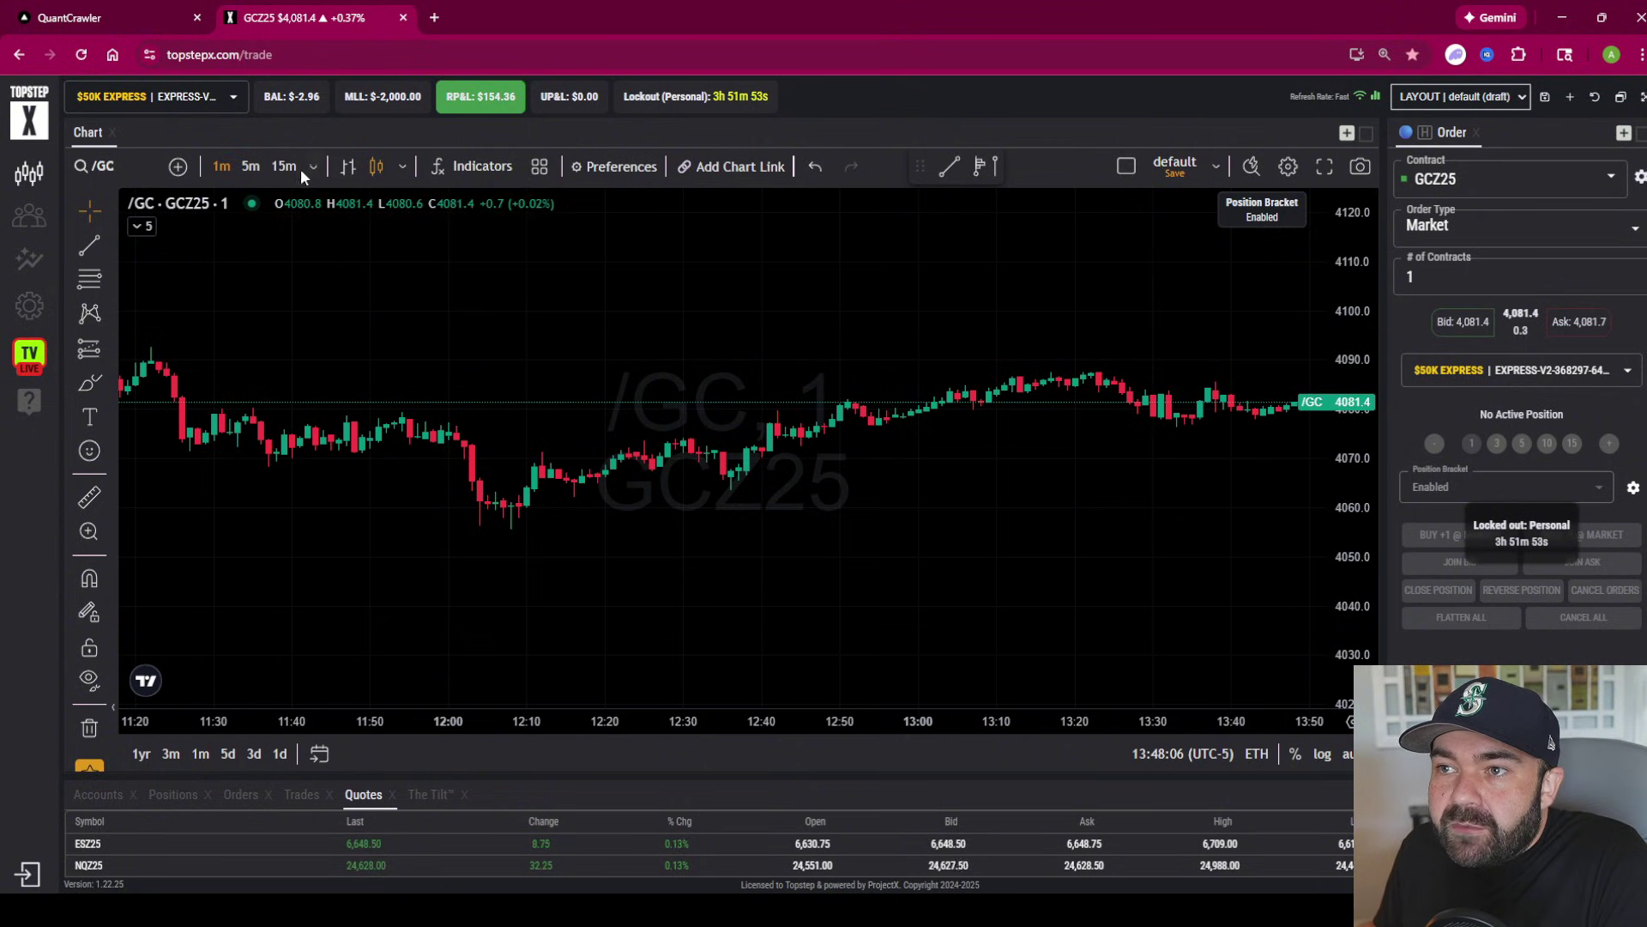
pyautogui.click(250, 165)
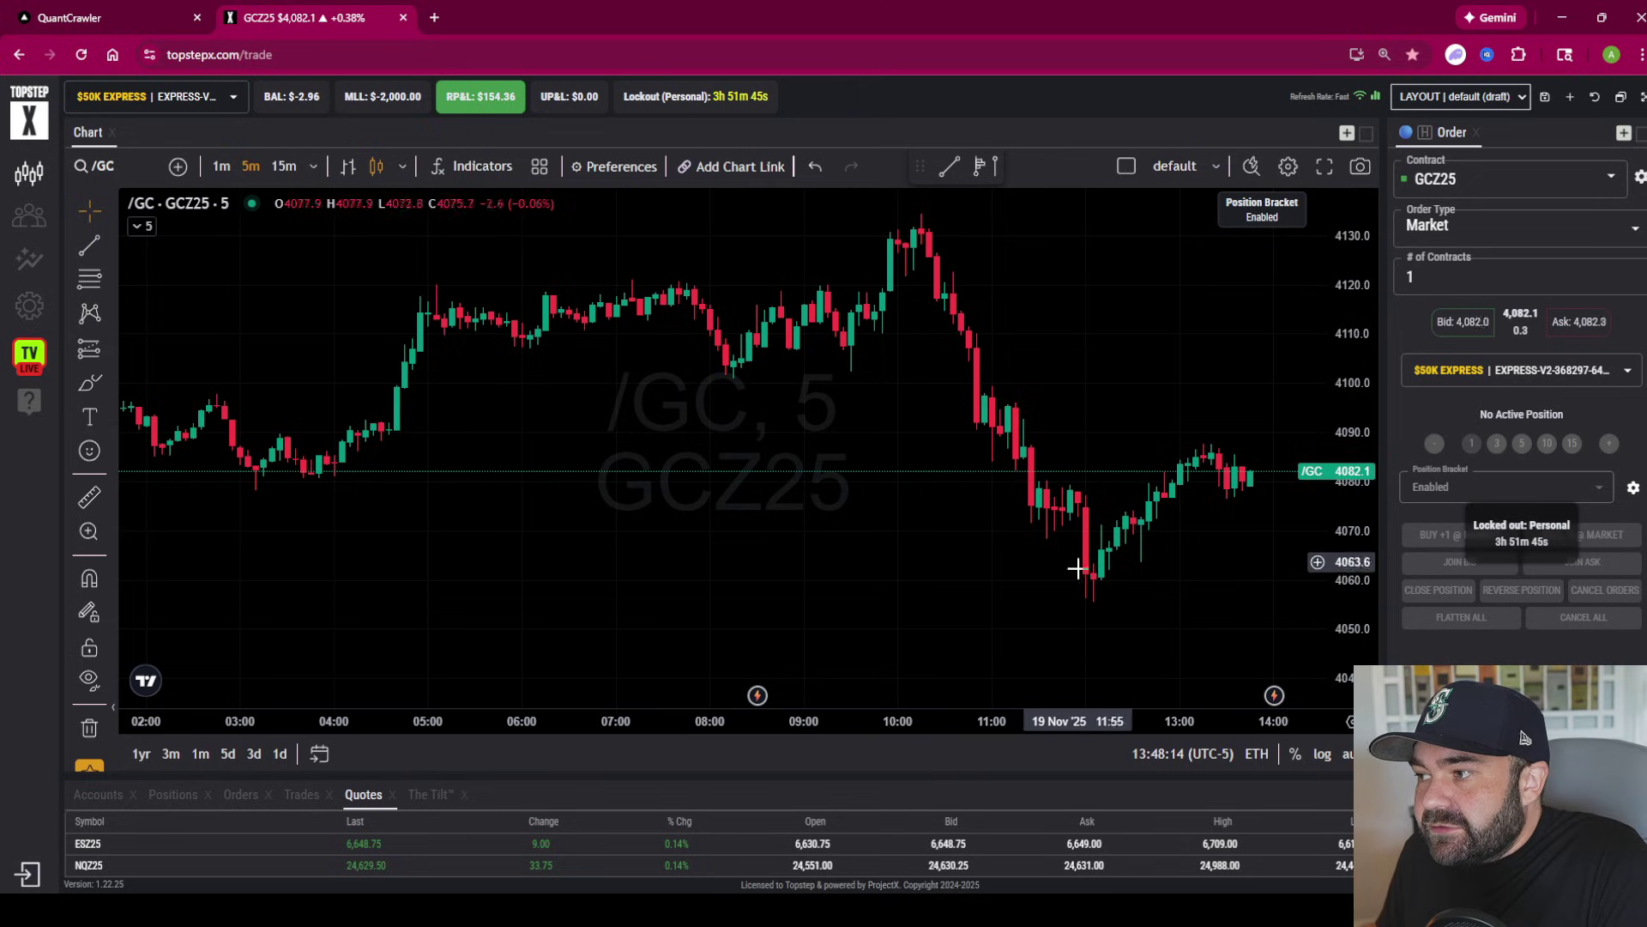
pyautogui.moveTo(1113, 624); pyautogui.dragTo(1101, 519)
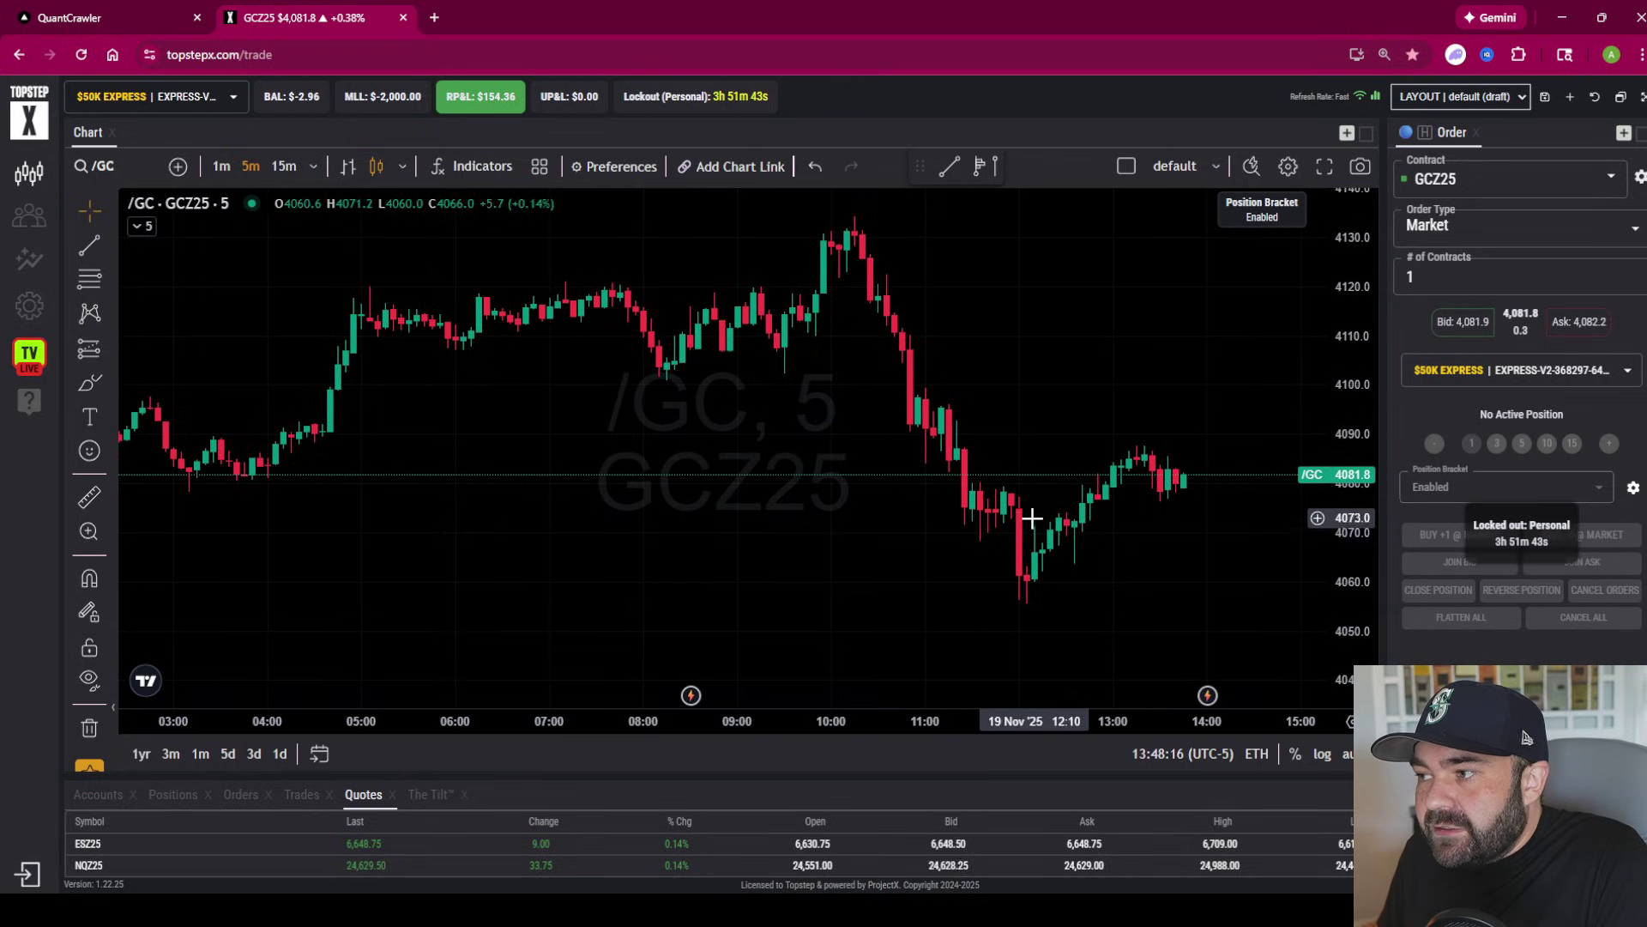
pyautogui.click(286, 167)
pyautogui.moveTo(901, 552); pyautogui.dragTo(810, 558)
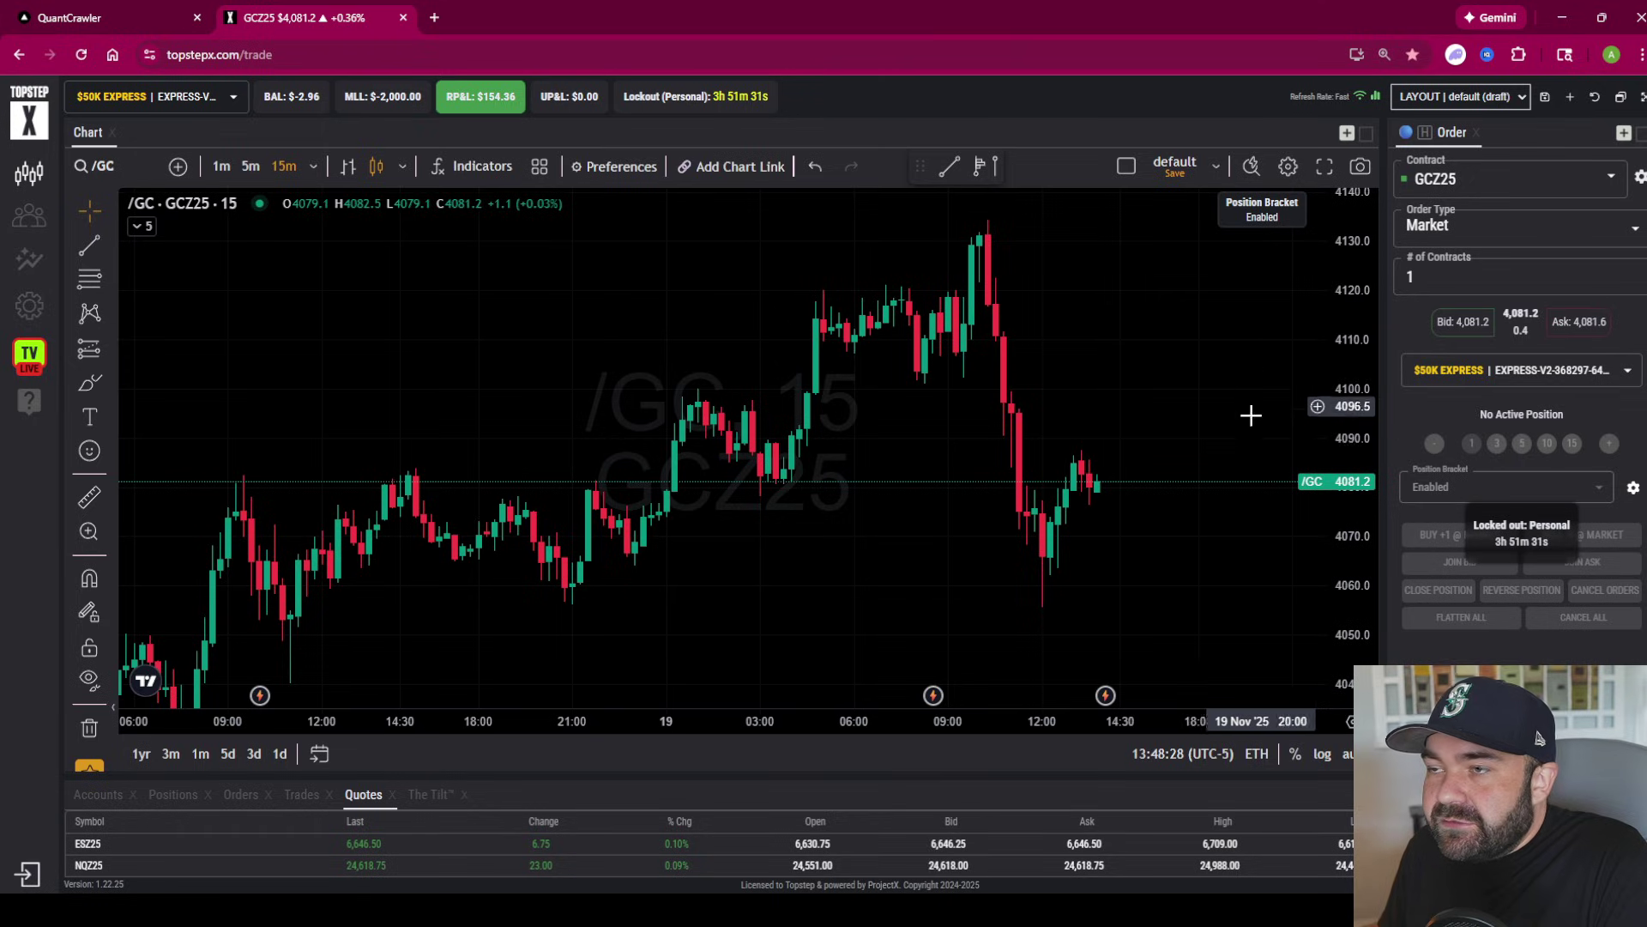
# Step: Switch back to QuantCrawler and skim the GC report's trade setup and position sizing options
pyautogui.click(170, 18)
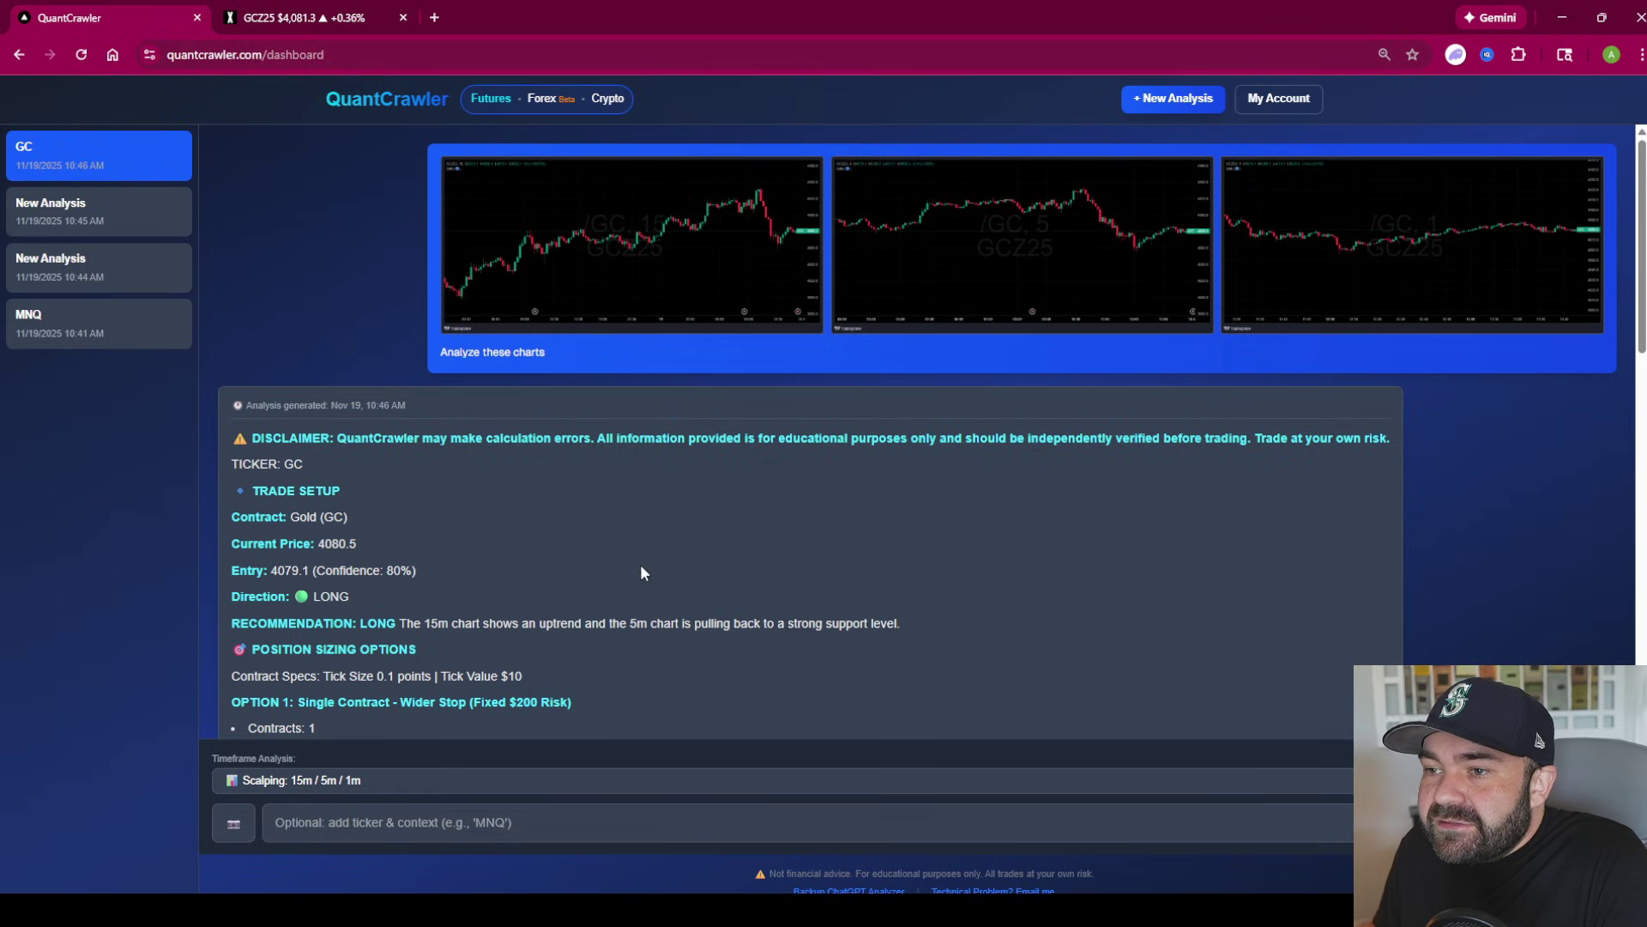
pyautogui.scroll(-4, 636, 544)
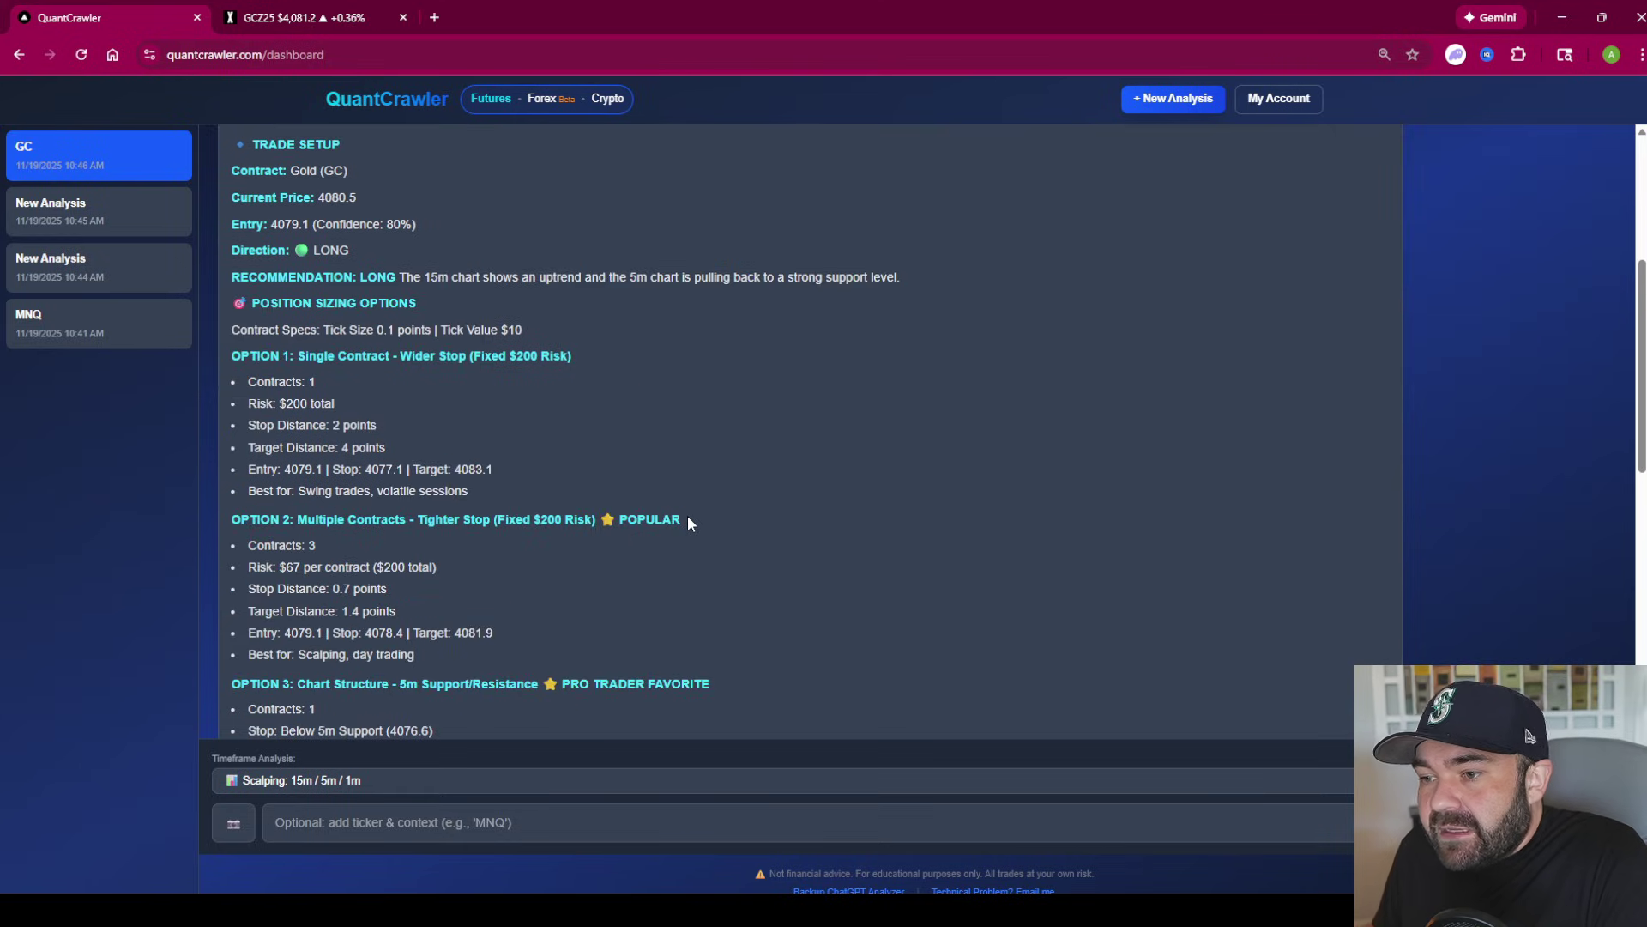
pyautogui.scroll(-3, 693, 514)
pyautogui.scroll(7, 697, 515)
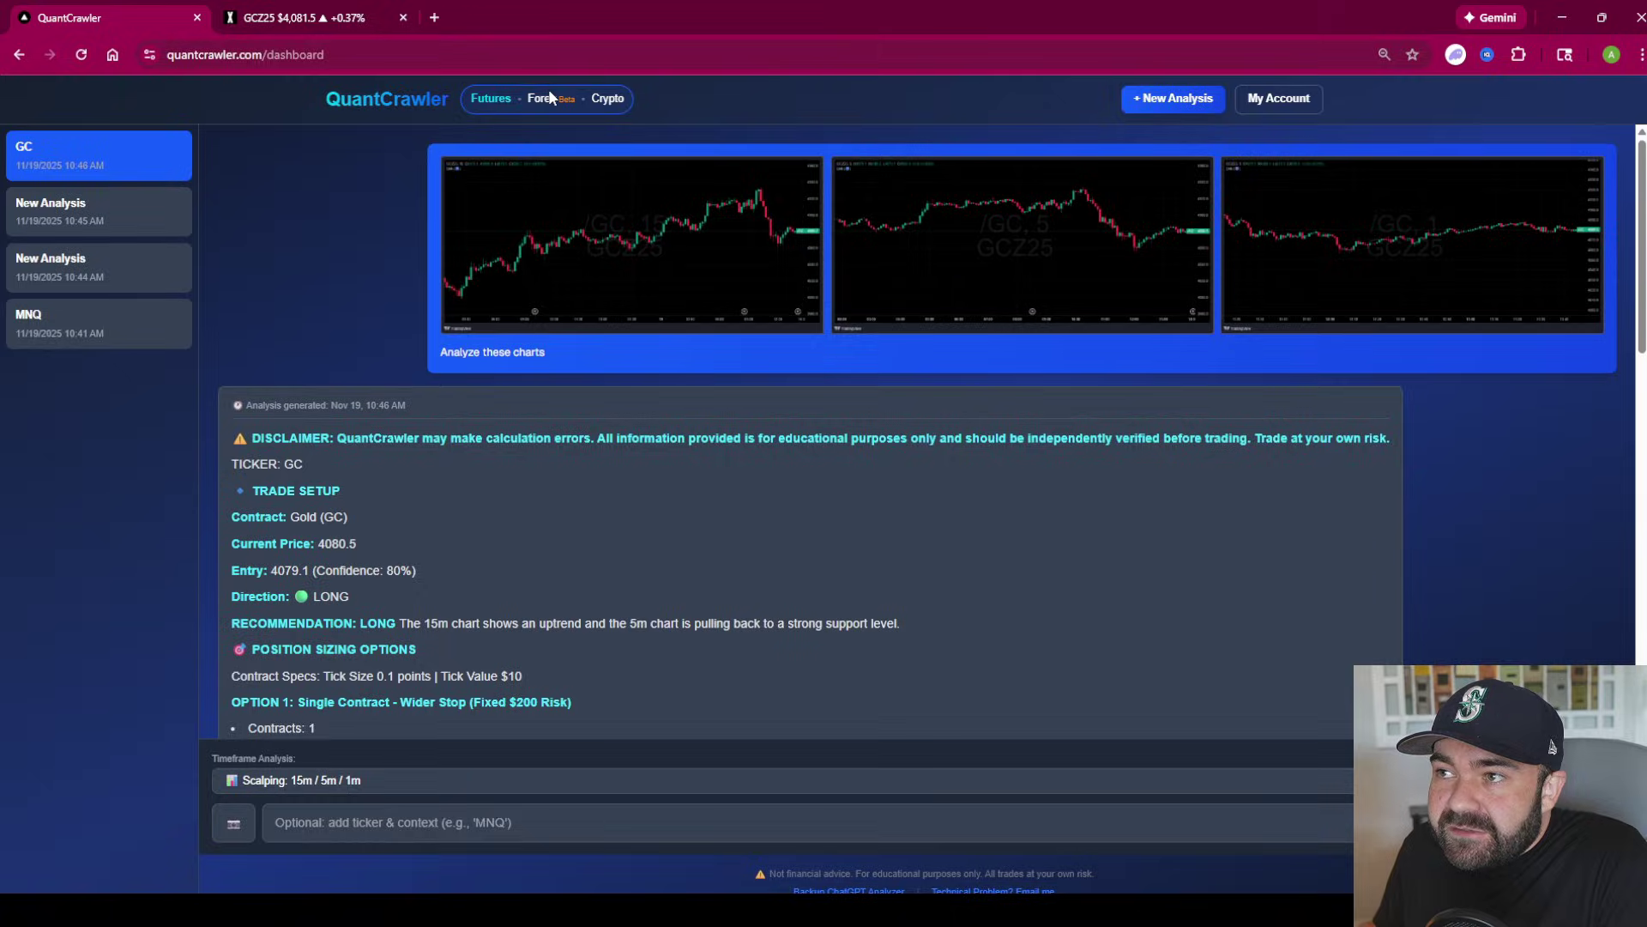
# Step: Open the Forex analyzer and the Crypto analyzer in QuantCrawler, accepting each disclaimer, to view their recommended timeframes
pyautogui.click(540, 99)
pyautogui.click(802, 677)
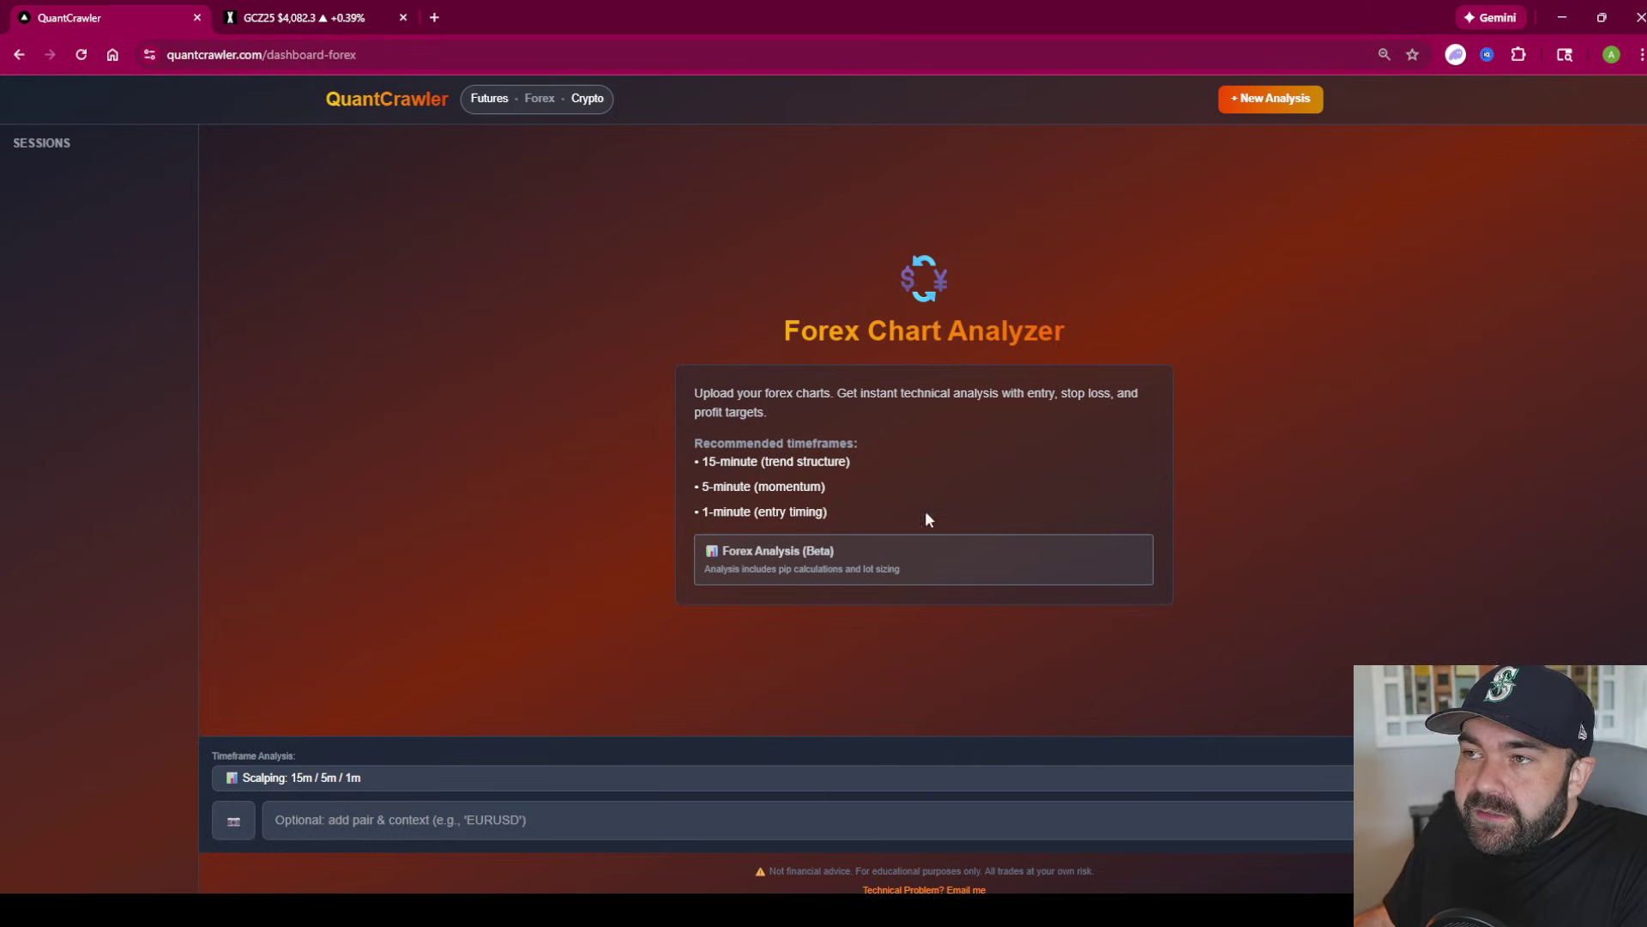
pyautogui.click(588, 100)
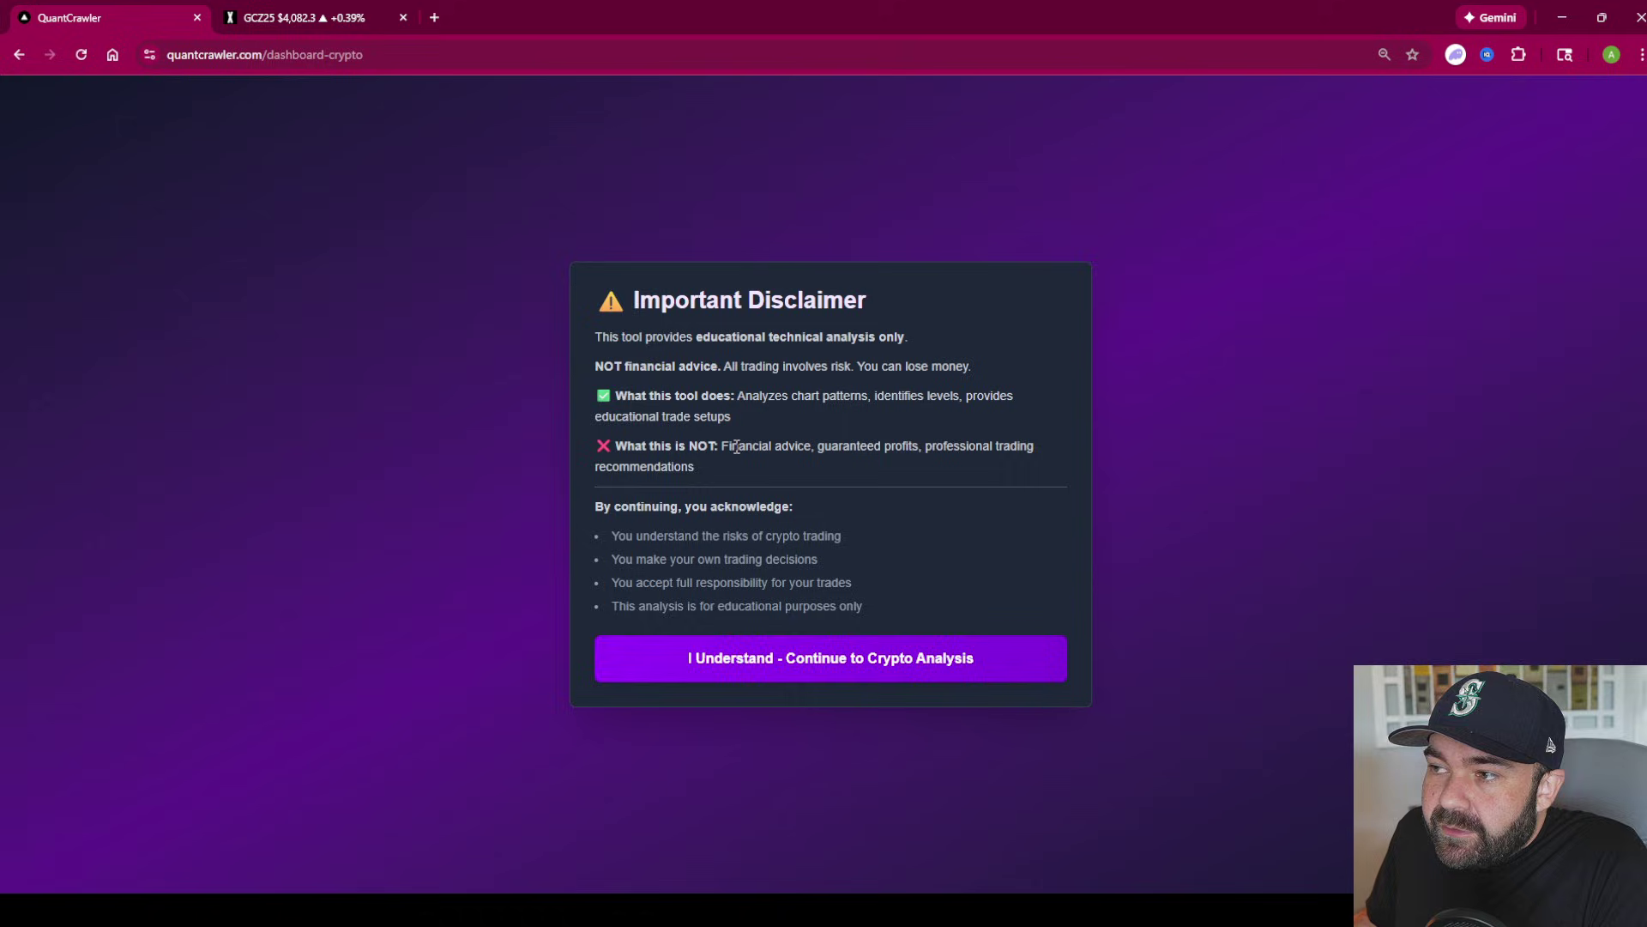
pyautogui.click(817, 642)
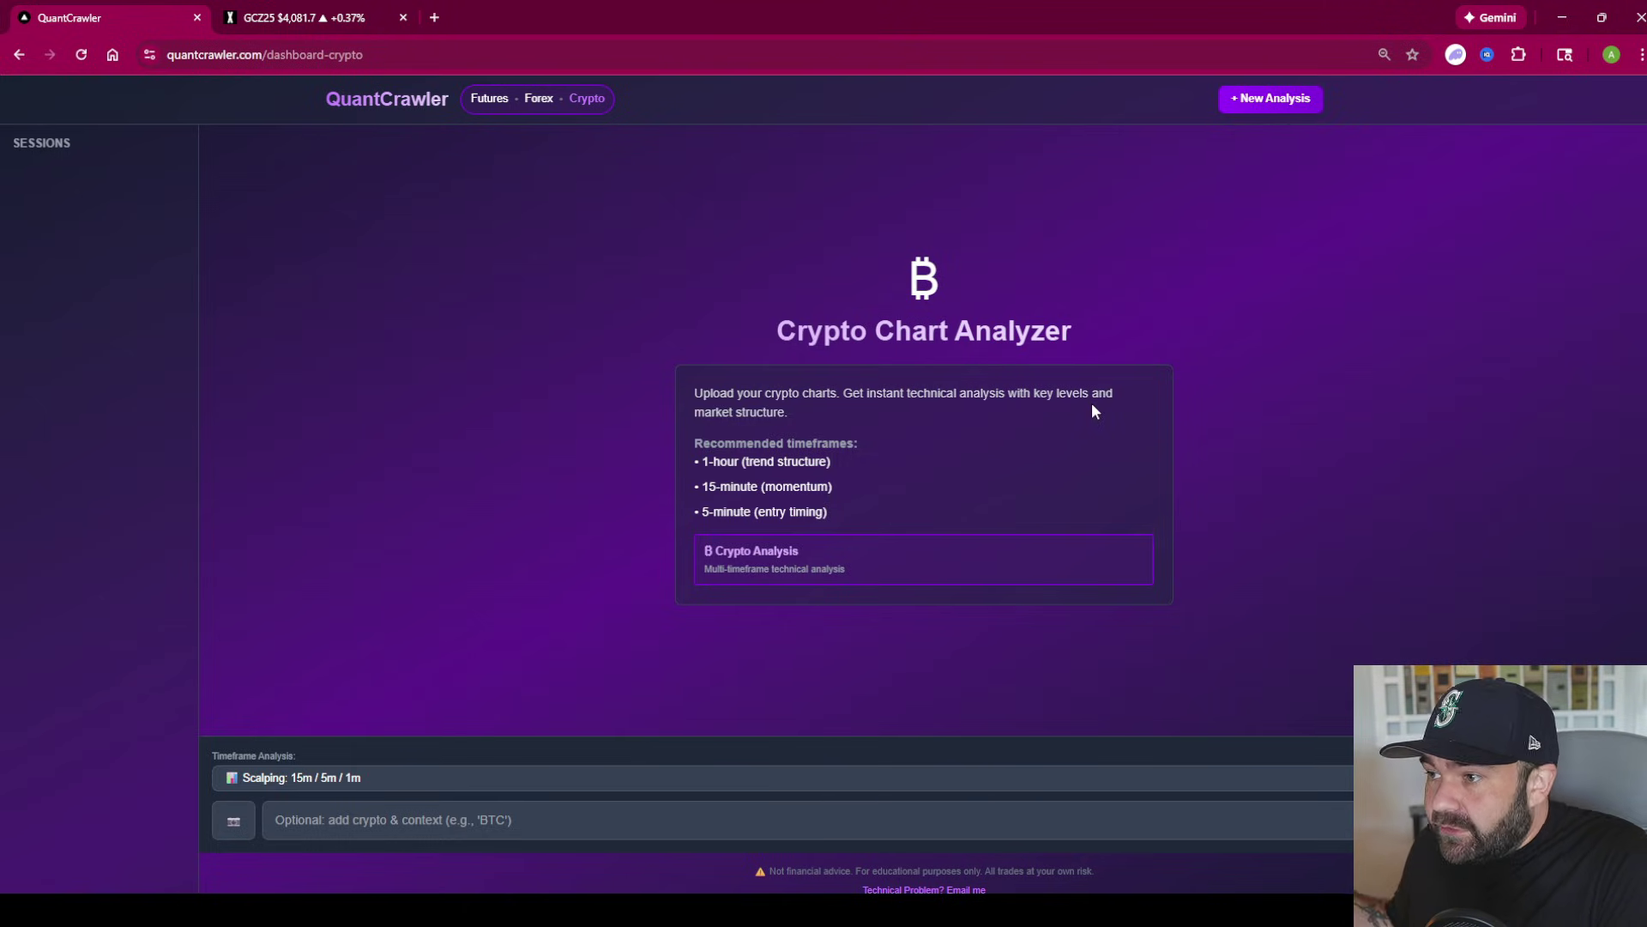
# Step: Revisit the Forex analyzer and return to the Futures analyzer, accepting both disclaimers
pyautogui.click(538, 99)
pyautogui.click(889, 671)
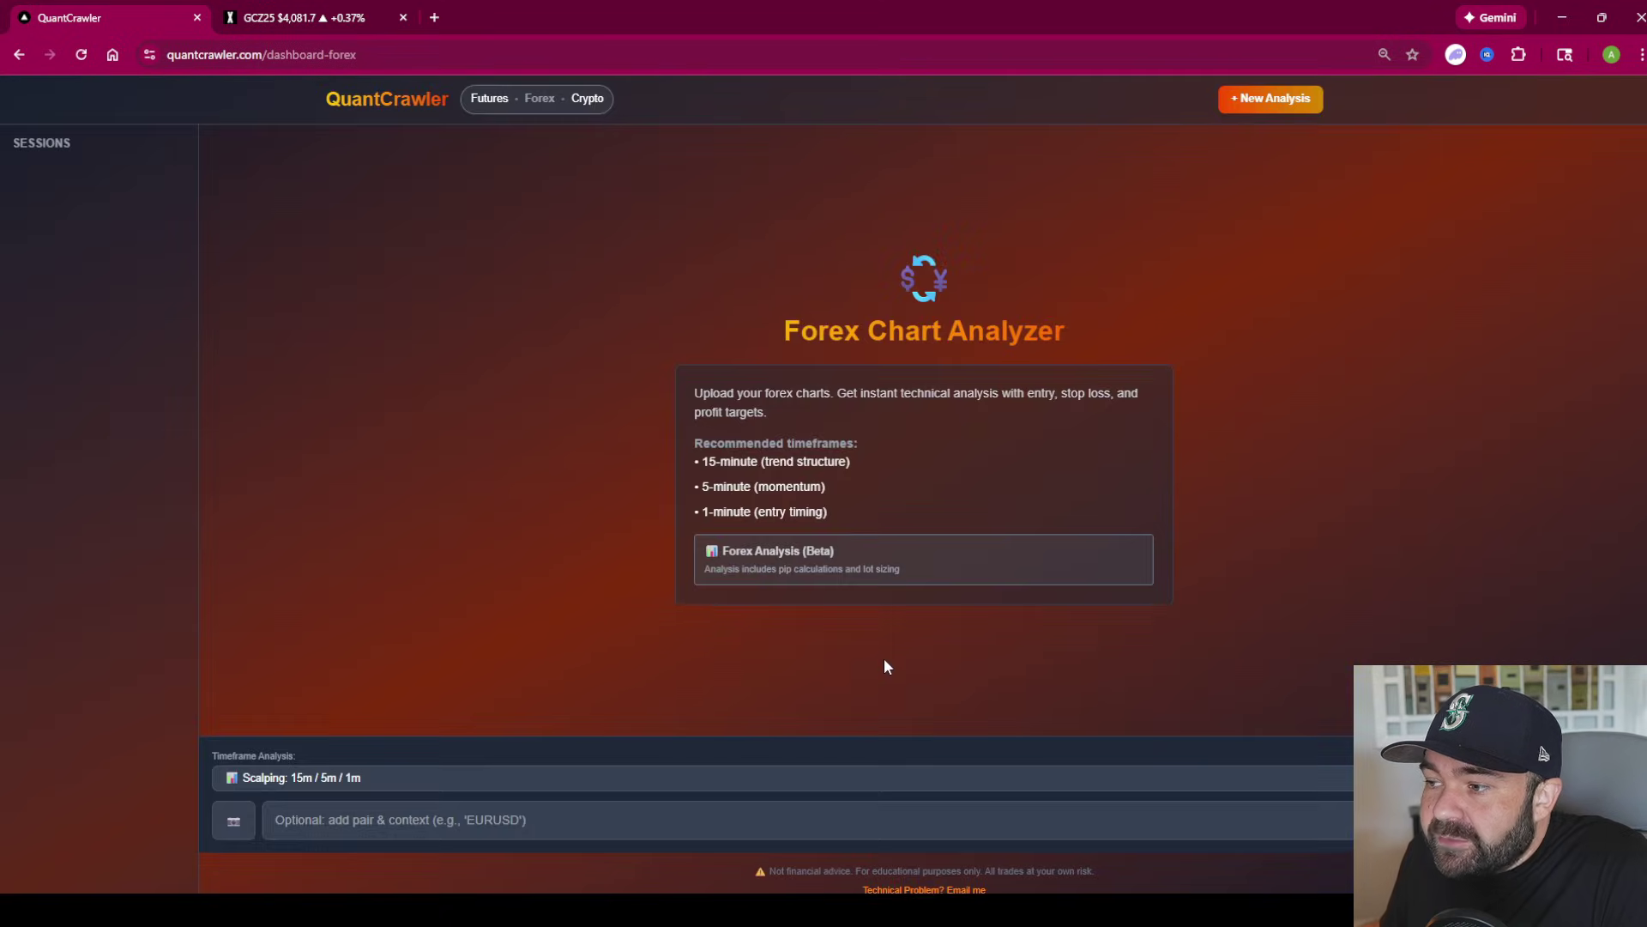
pyautogui.click(490, 100)
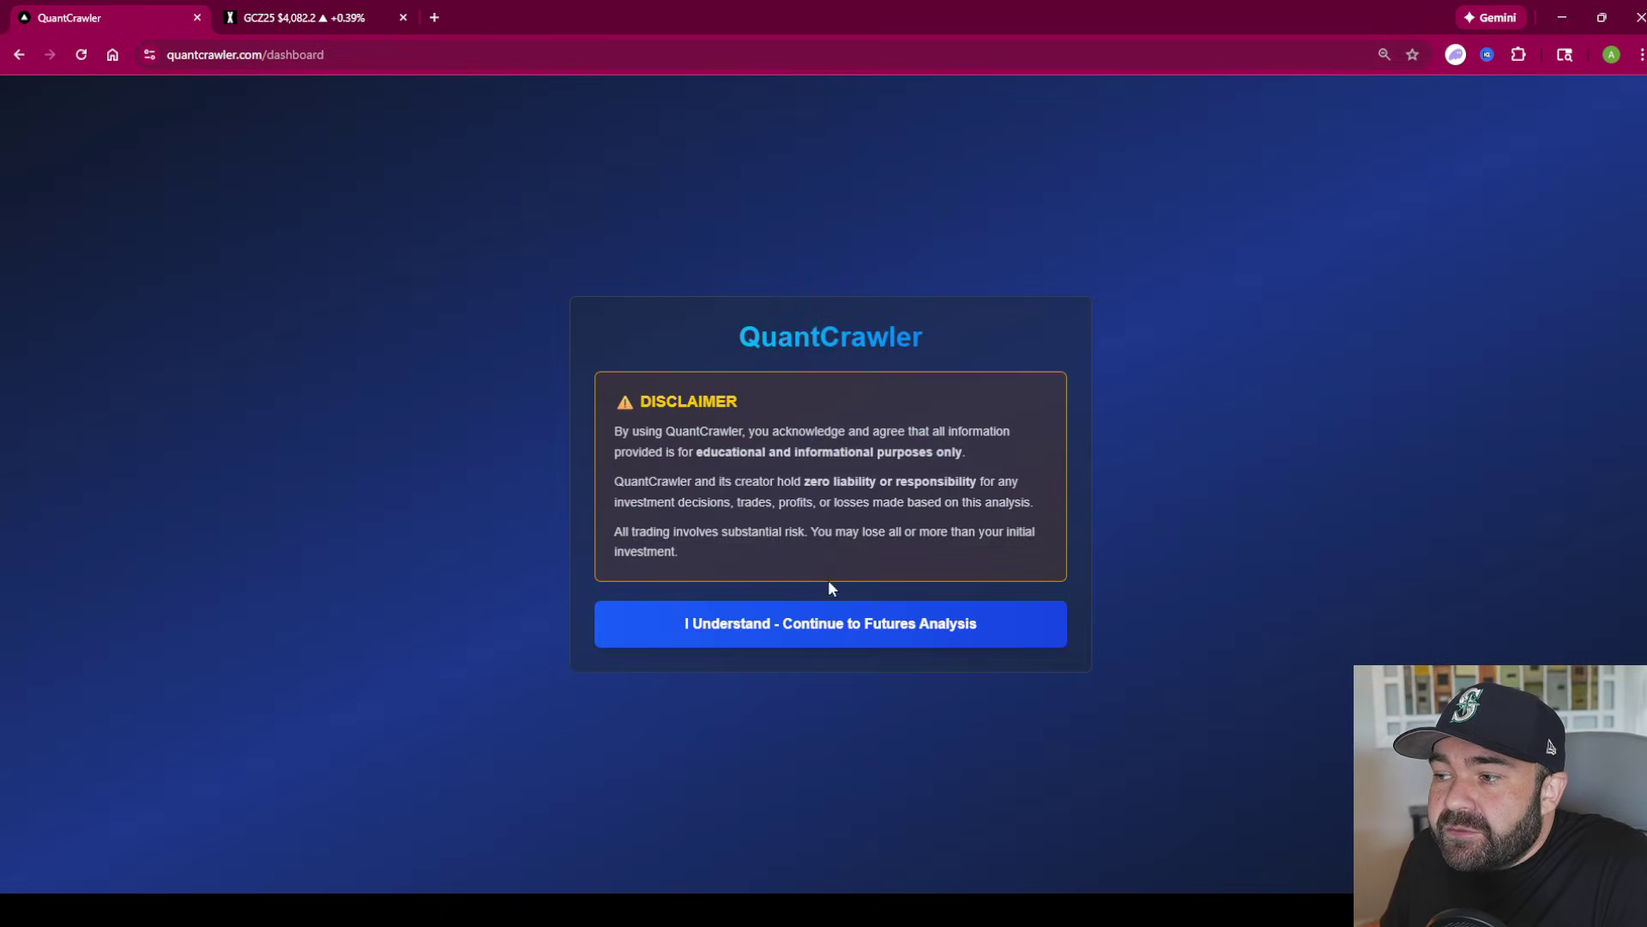
pyautogui.click(826, 611)
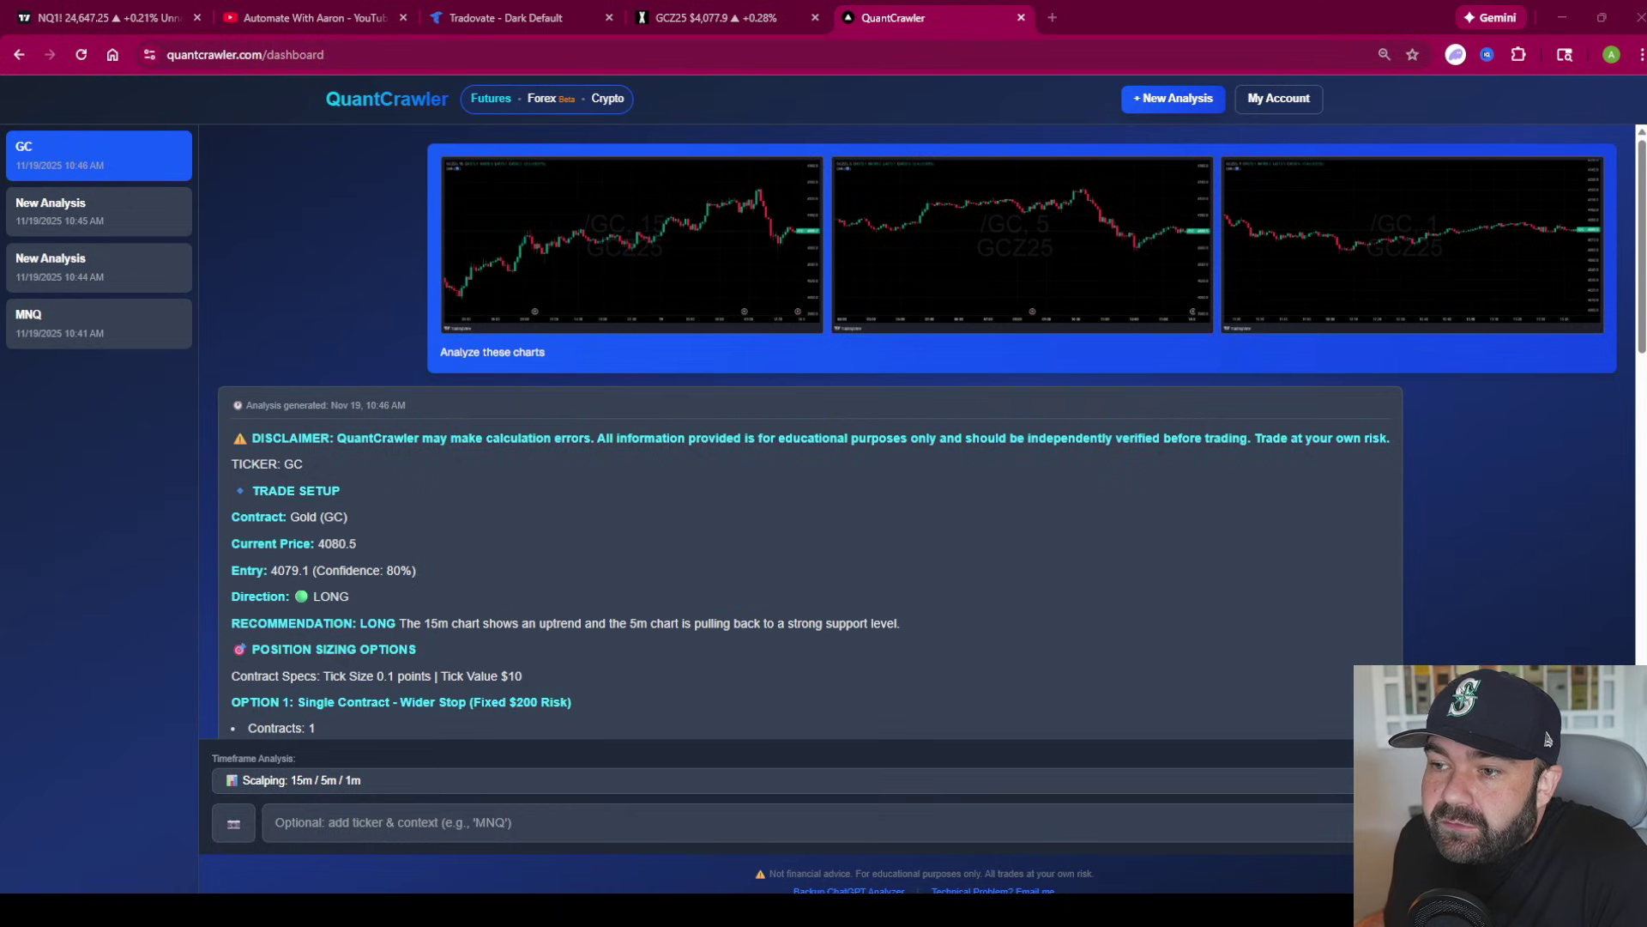
# Step: Place a long position drawing on the 1-minute GC chart in TopstepX at the blue entry line, starting around 13:49
pyautogui.hotkey('ctrl', 'shift', 'Tab')
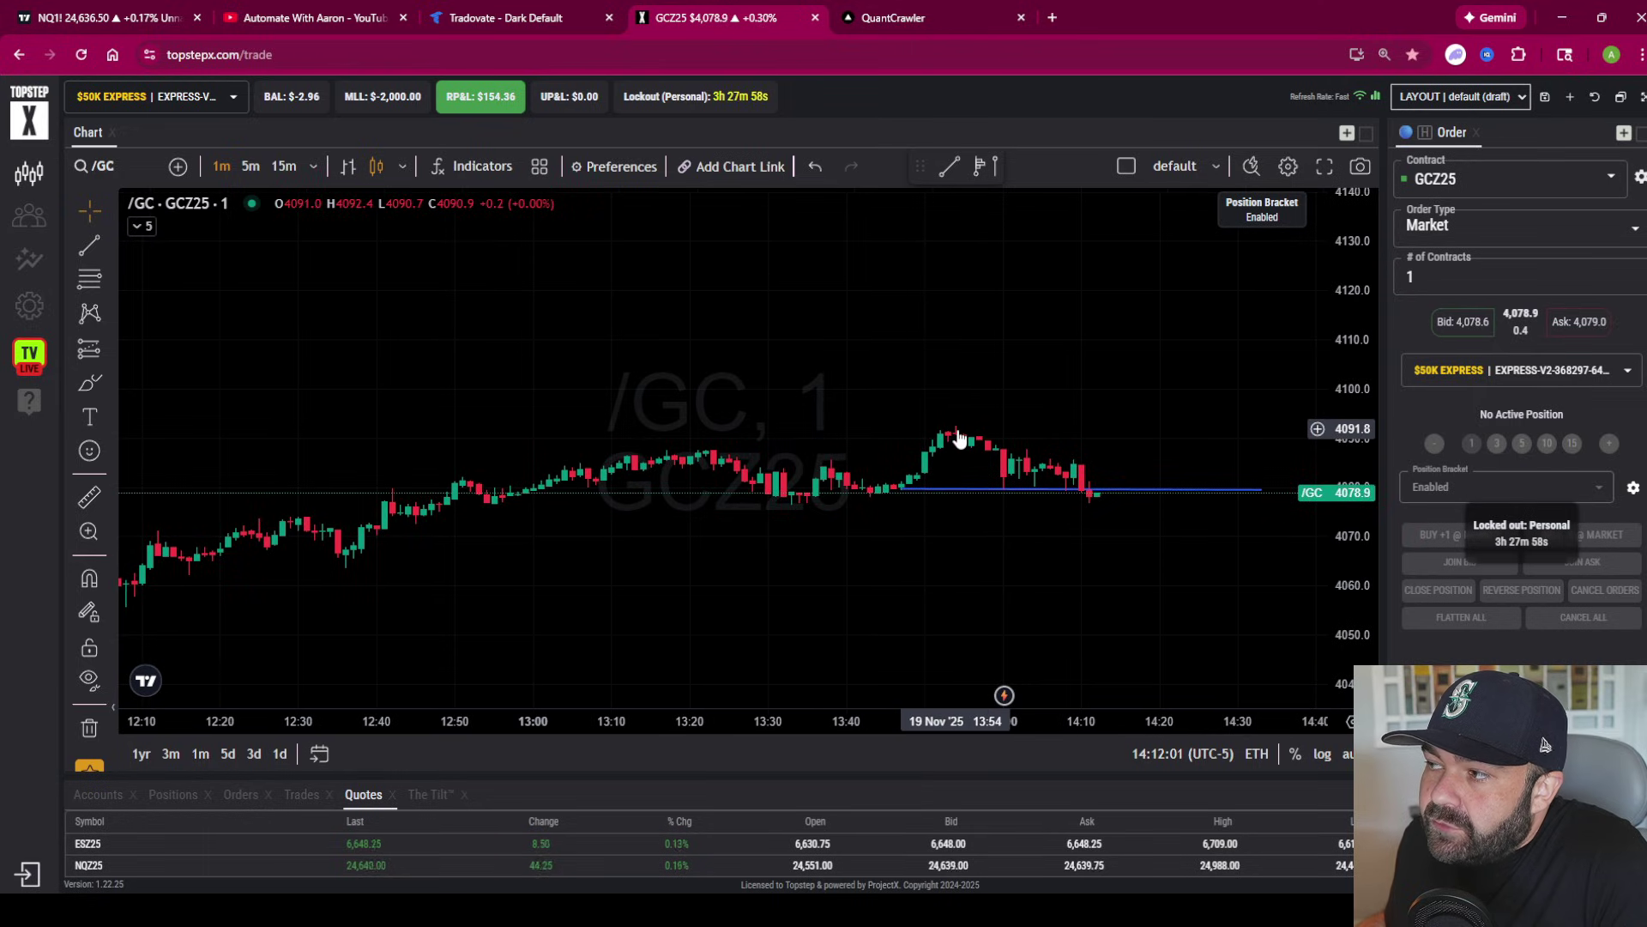
pyautogui.click(108, 288)
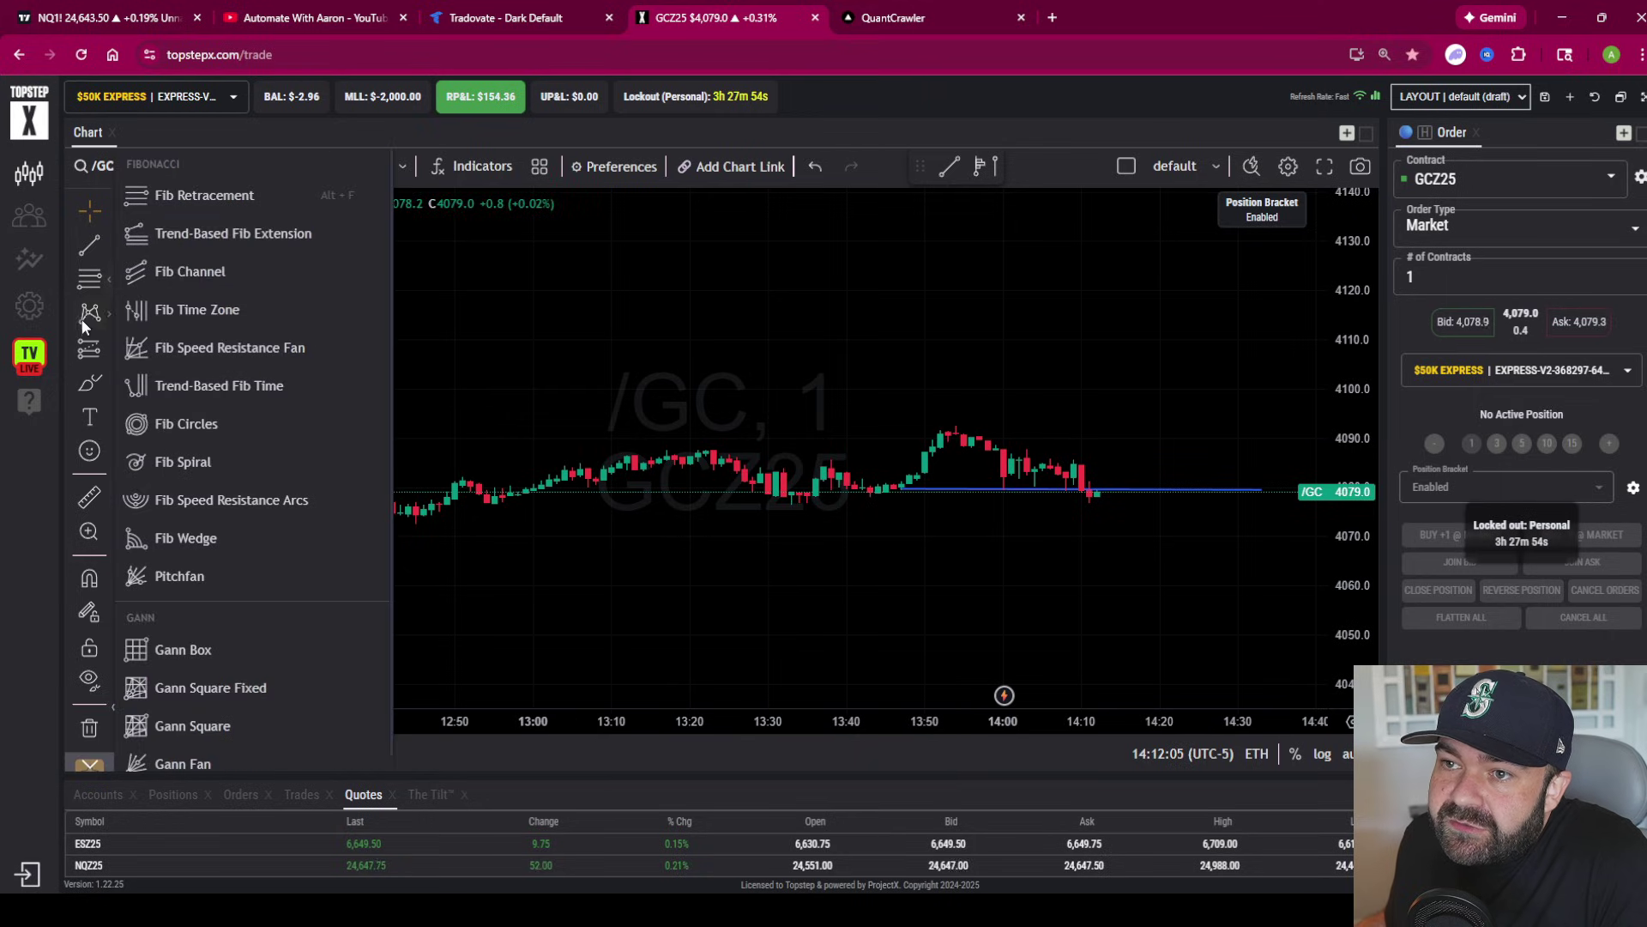
pyautogui.click(109, 288)
pyautogui.click(109, 288)
pyautogui.click(909, 485)
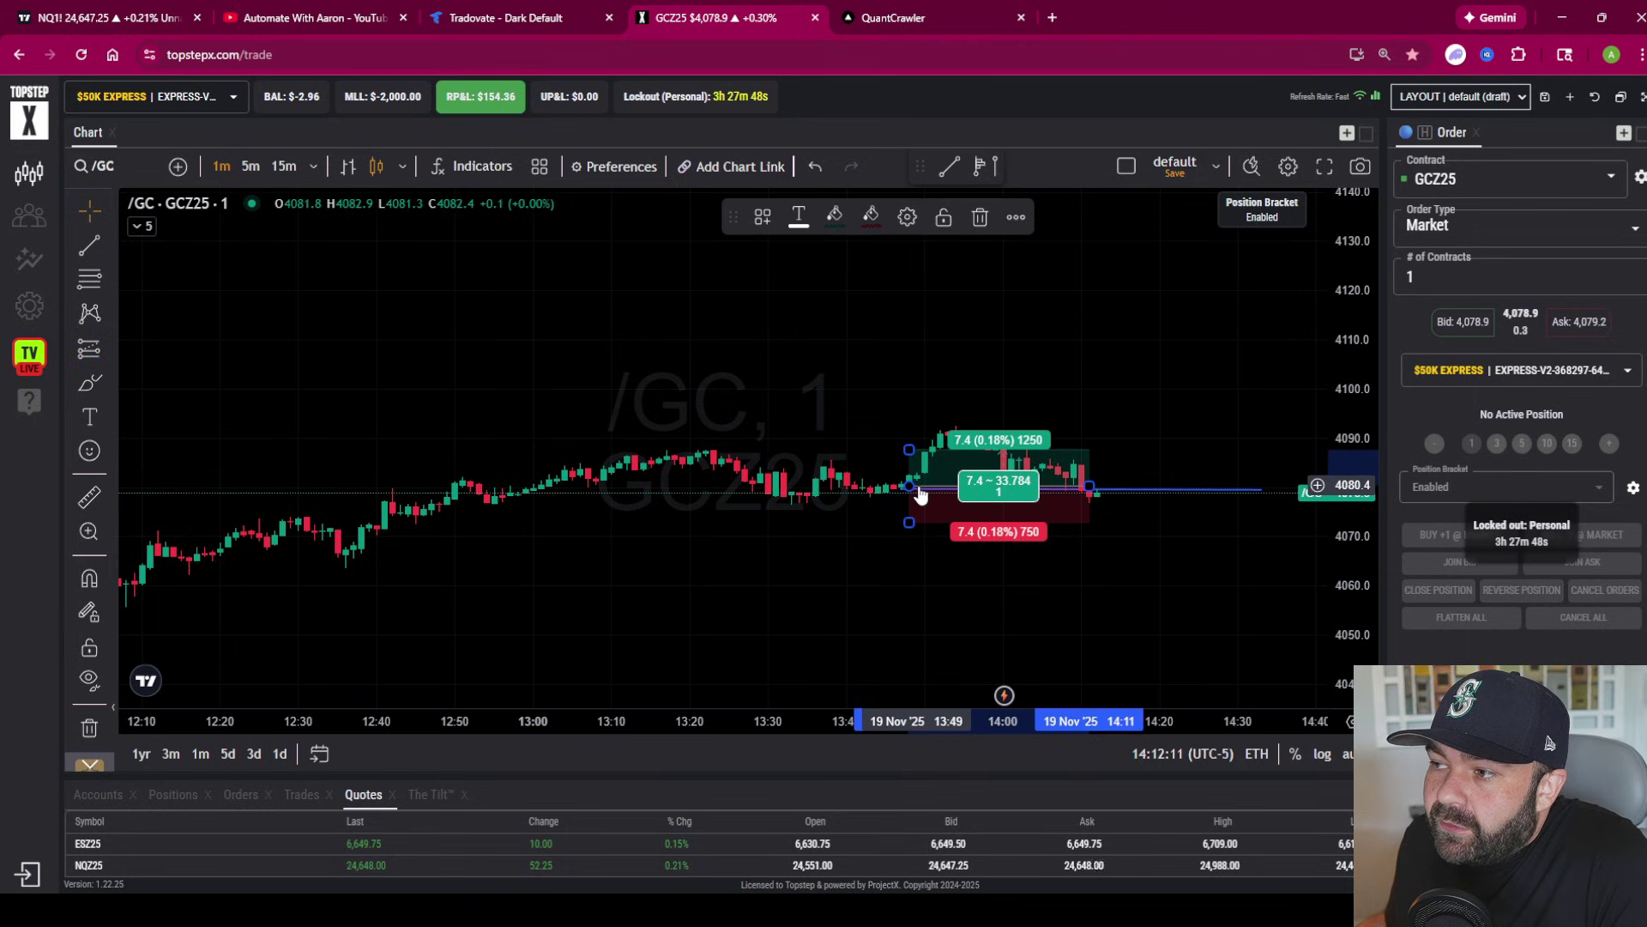
# Step: Switch to QuantCrawler and review the GC report's stop and target distances in the position sizing options
pyautogui.click(888, 16)
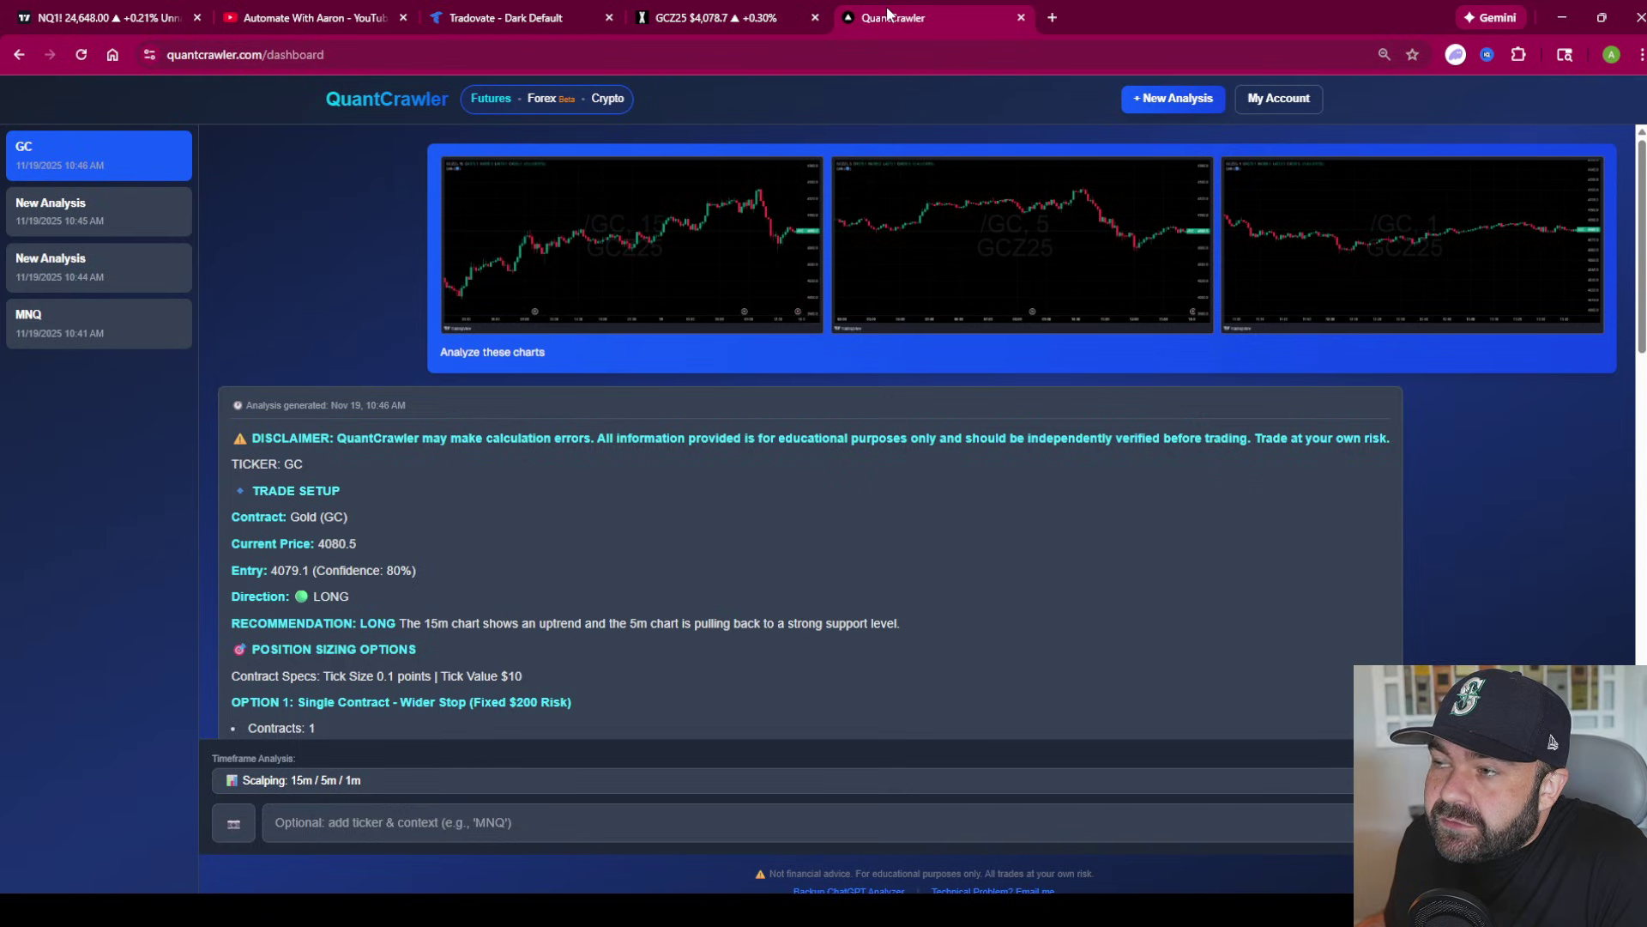
pyautogui.scroll(-3, 405, 514)
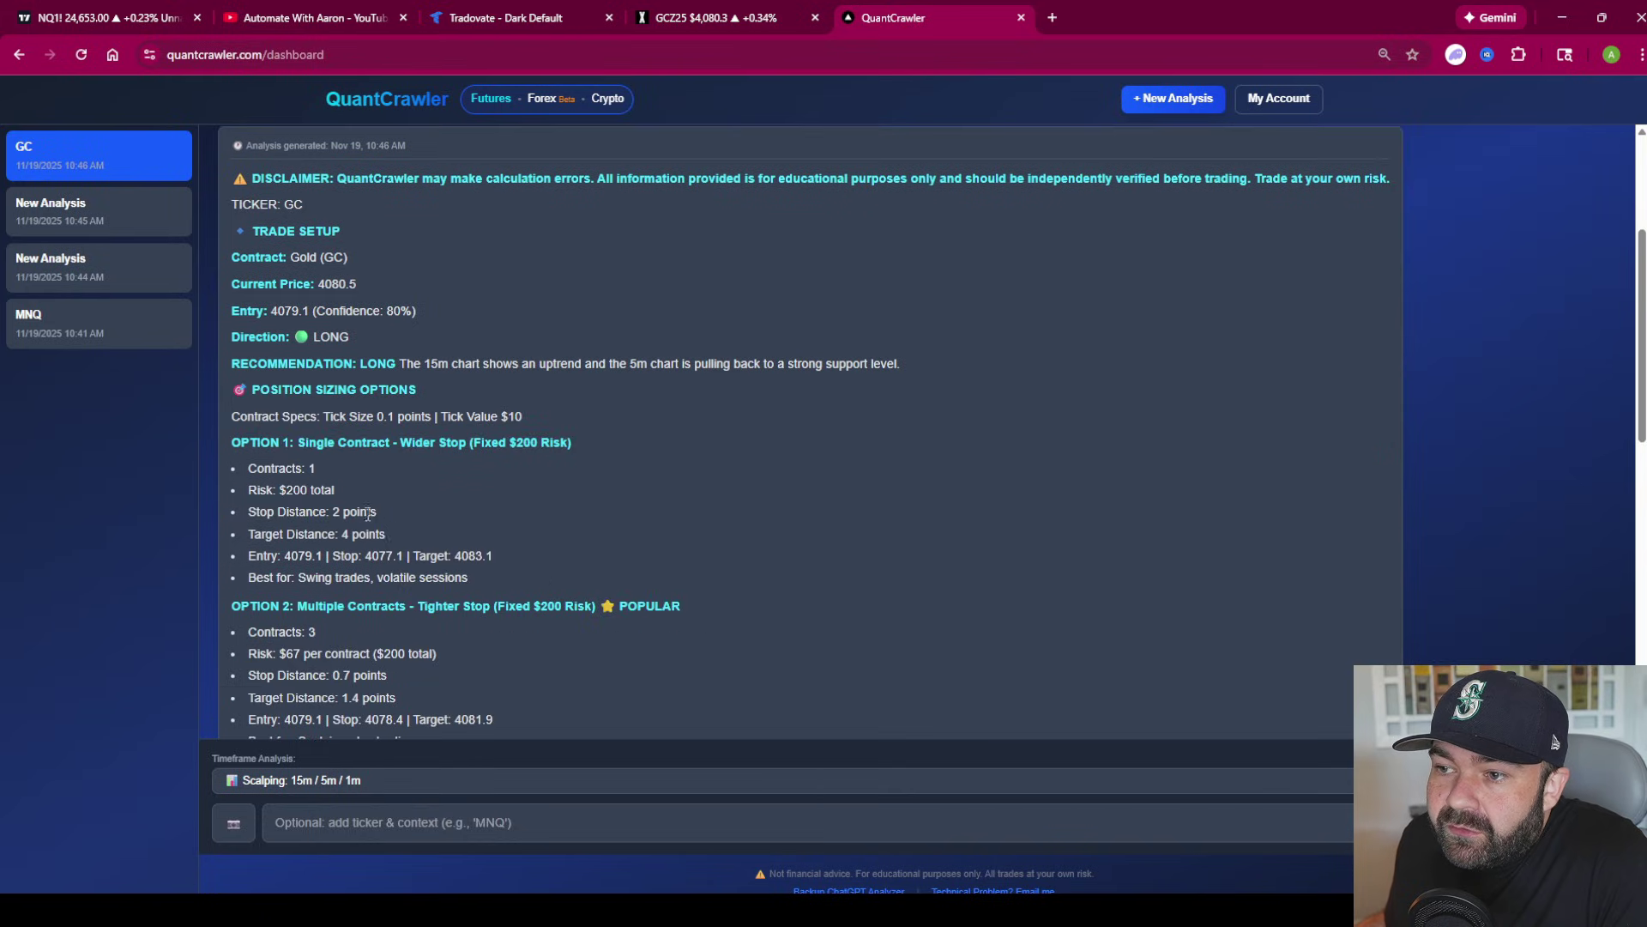
pyautogui.scroll(-1, 355, 532)
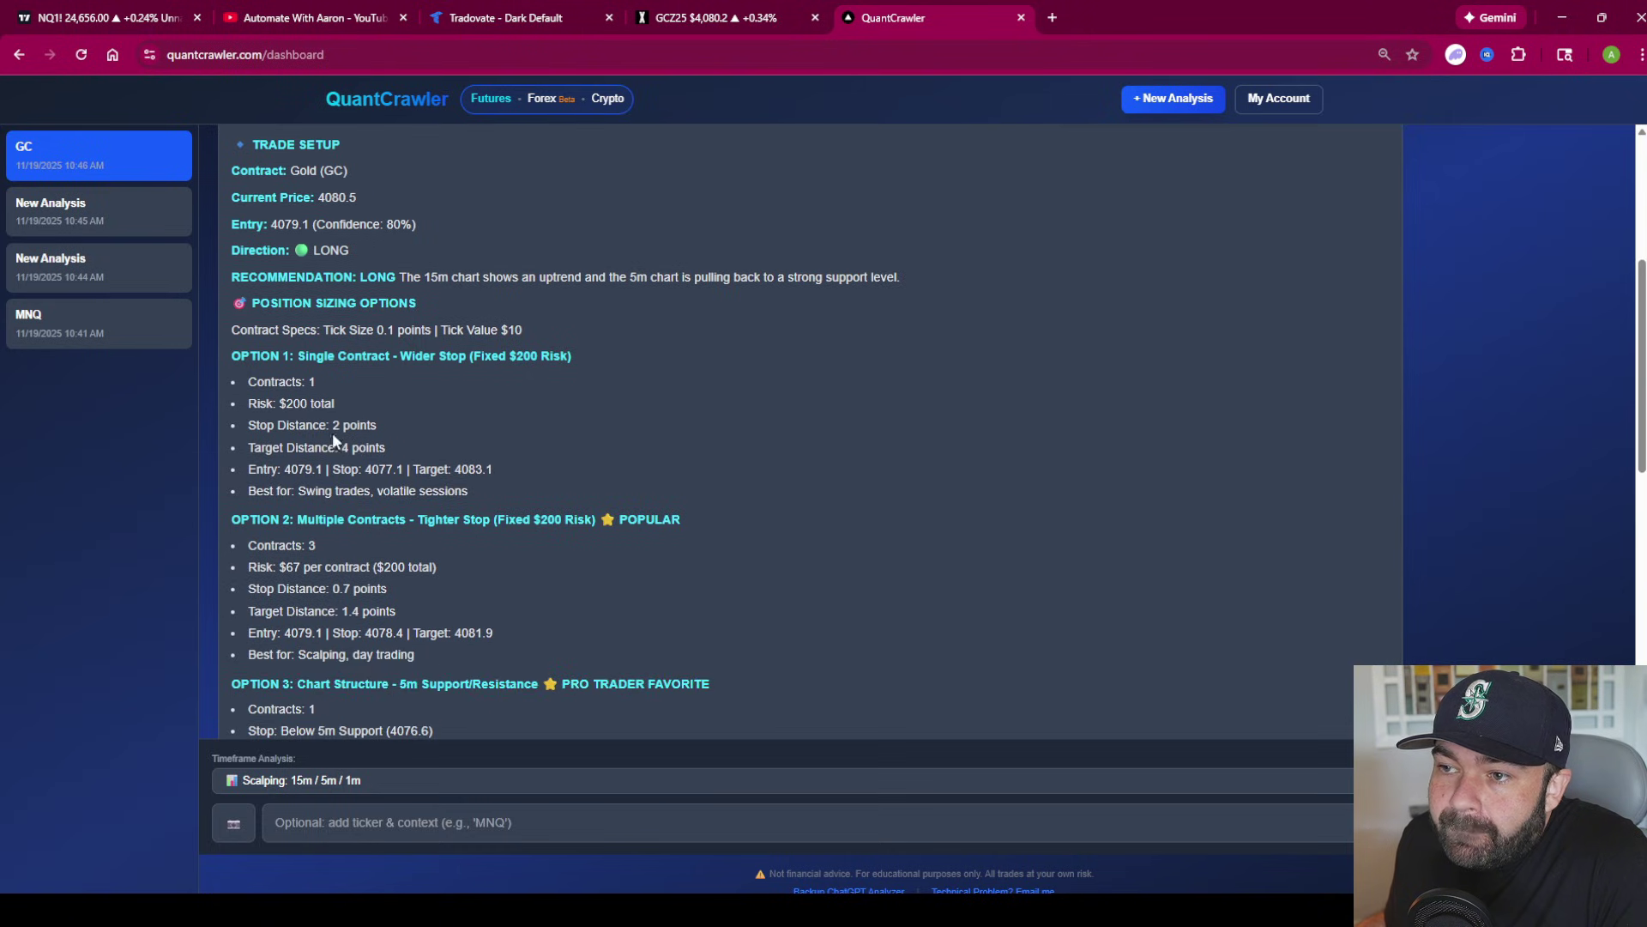
# Step: Switch back to TopstepX and resize the GC long position to a target about 10.1 points and a stop about 2 points from entry
pyautogui.click(732, 10)
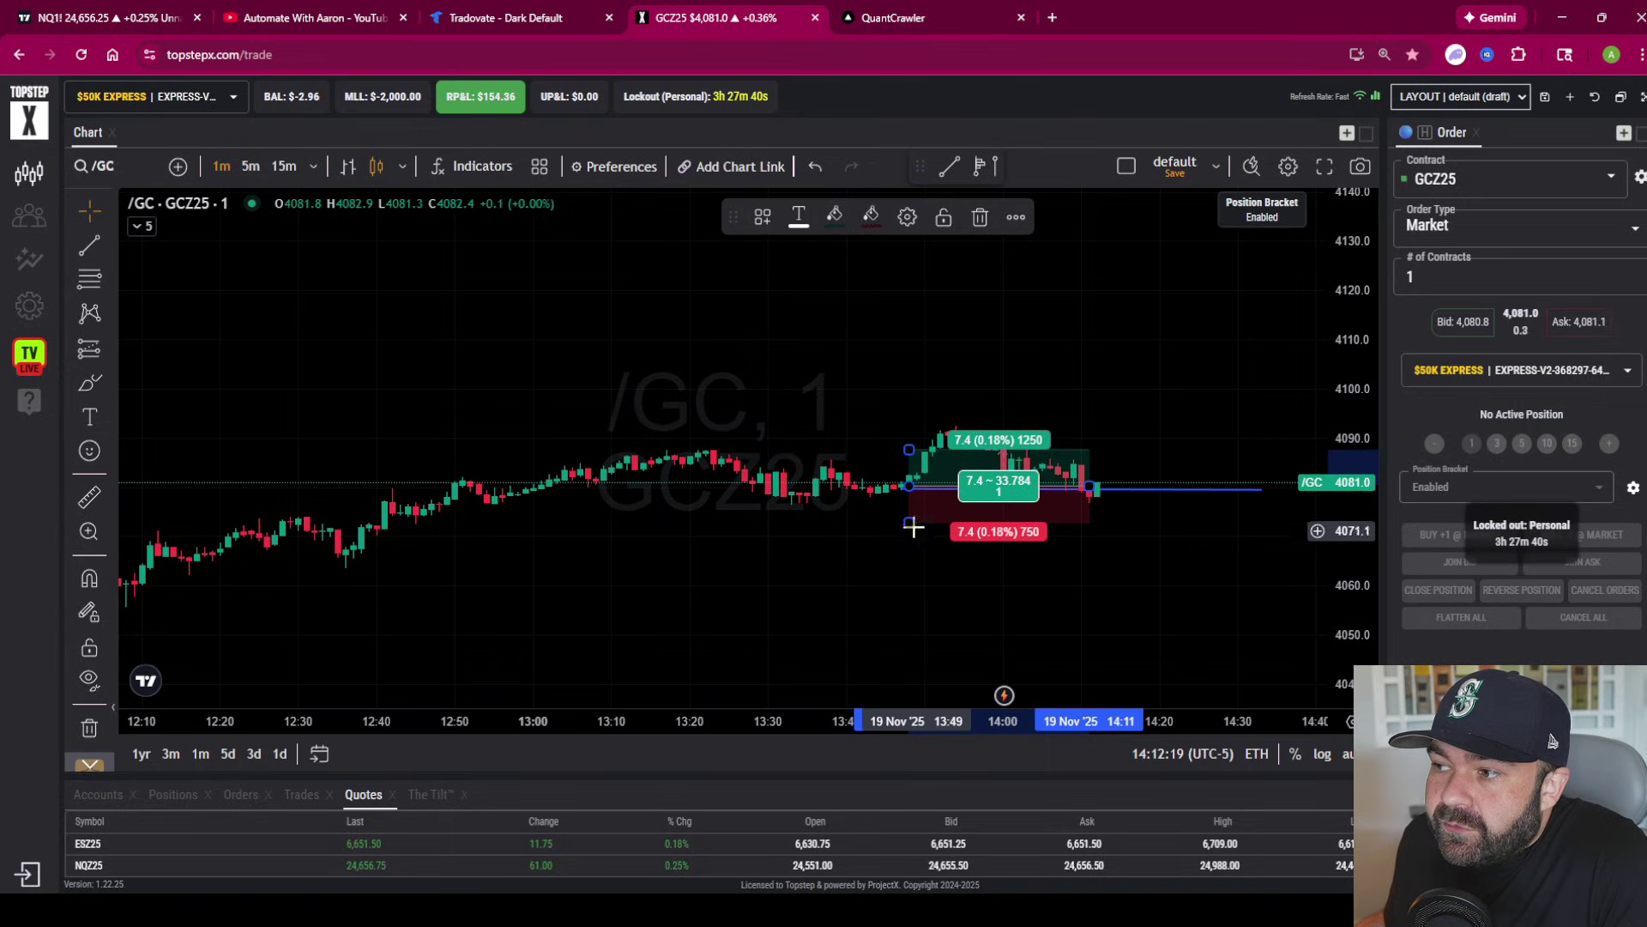
pyautogui.moveTo(912, 513); pyautogui.dragTo(911, 437)
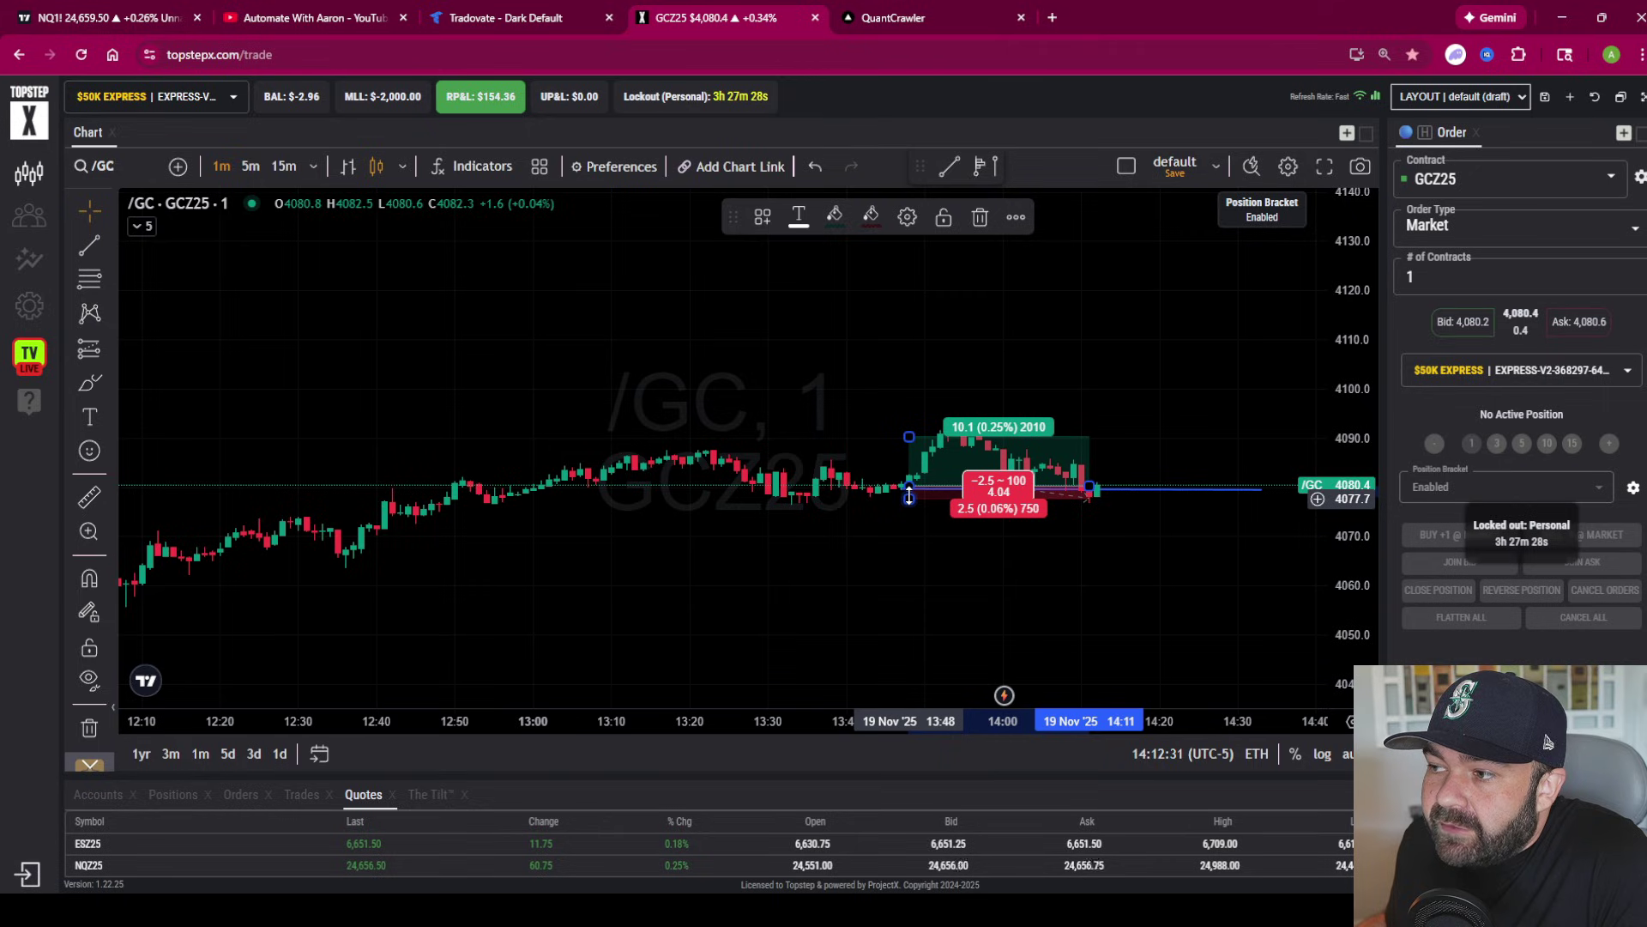
pyautogui.moveTo(909, 498); pyautogui.dragTo(909, 499)
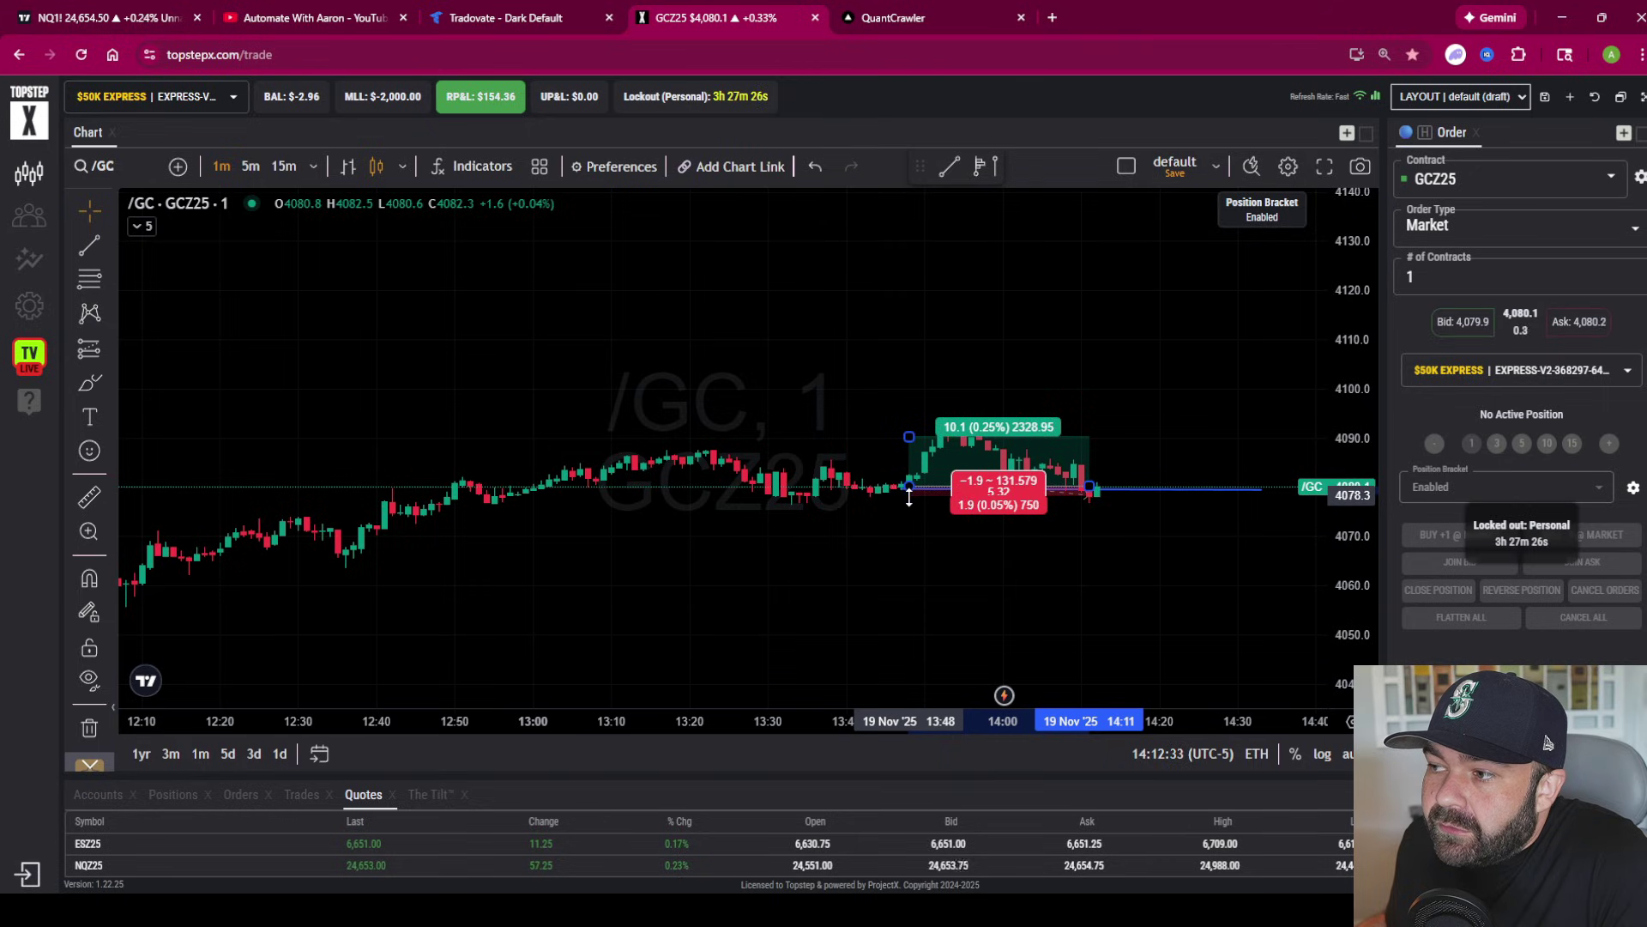
pyautogui.click(916, 516)
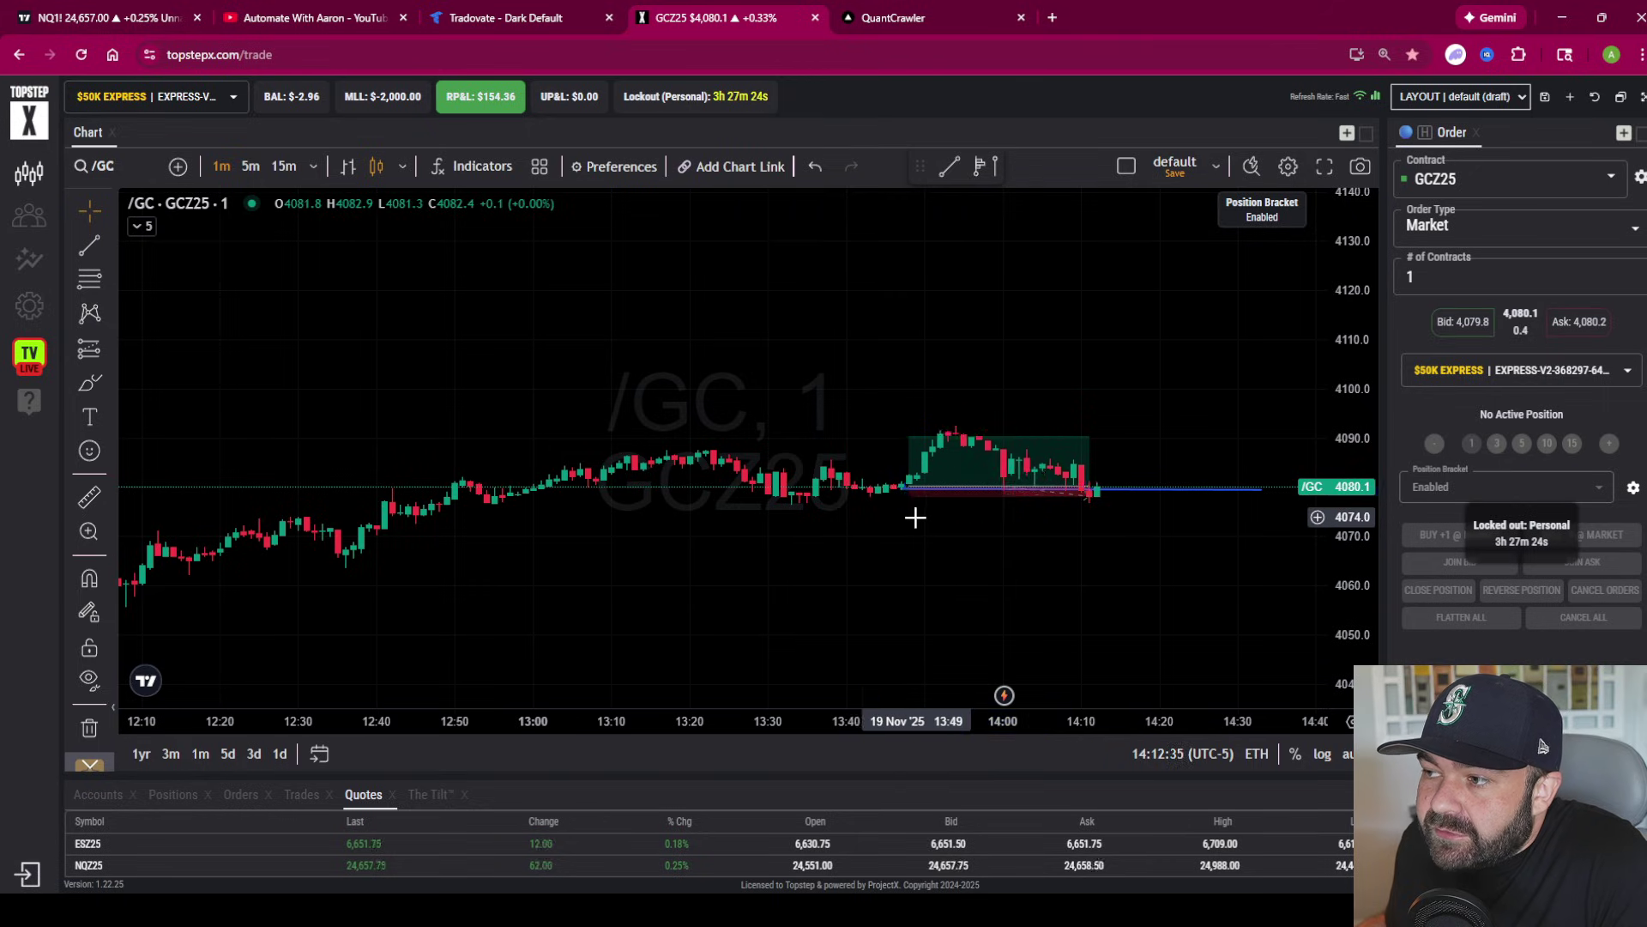
pyautogui.click(910, 489)
pyautogui.click(898, 521)
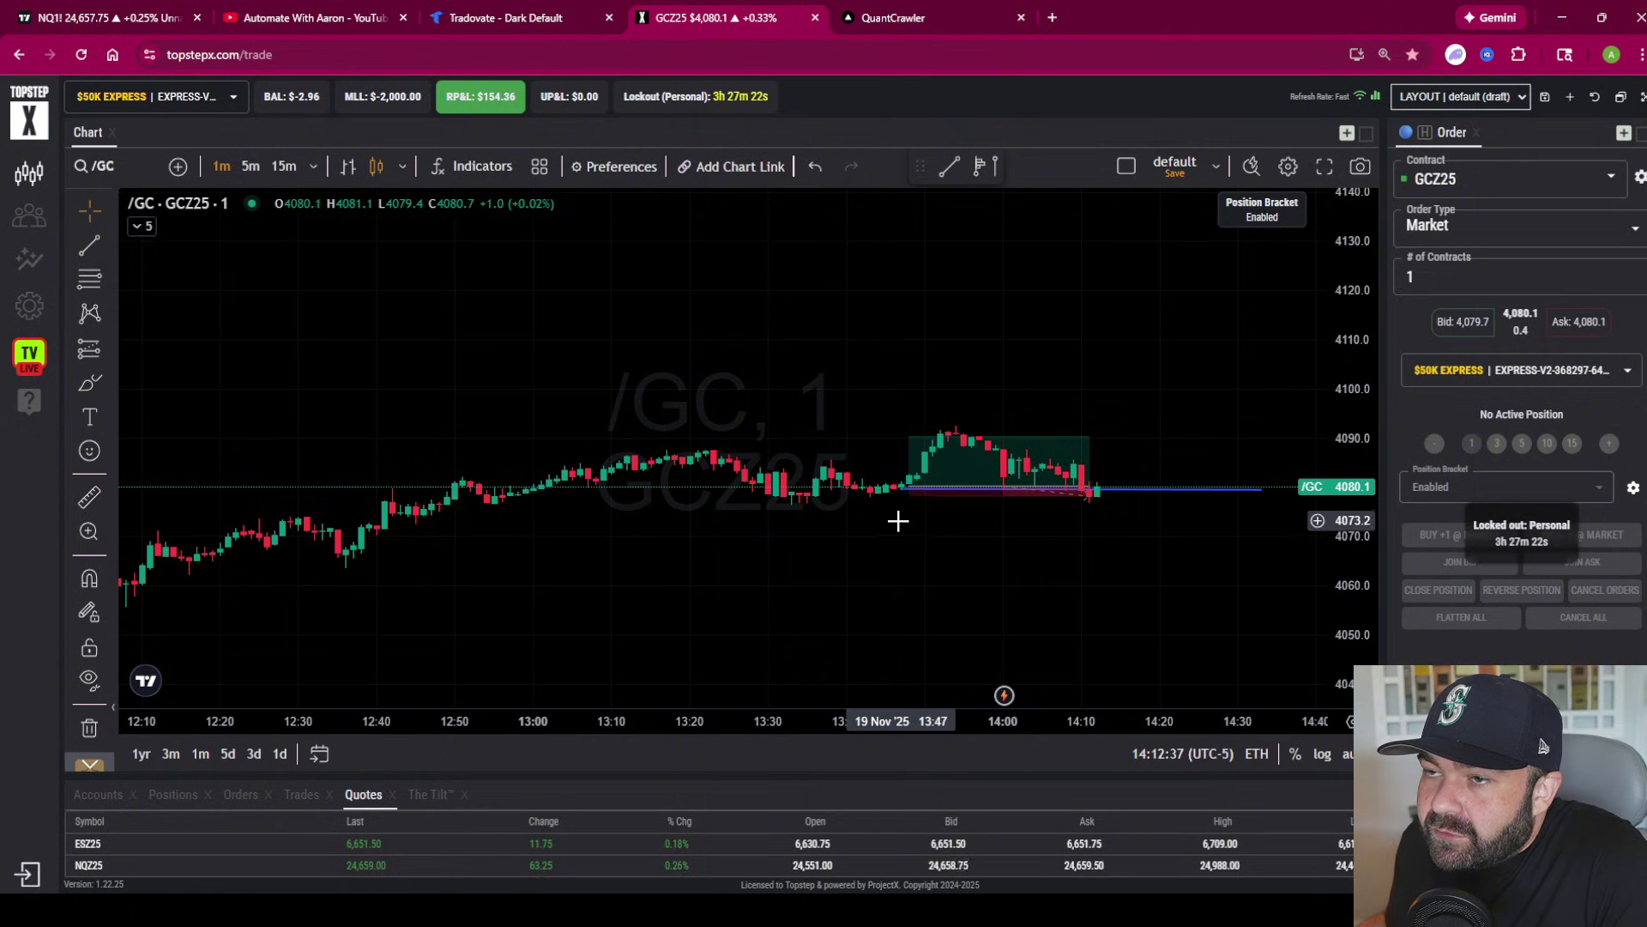
# Step: Examine the GC candles around the long position up close and recheck the entry and stop levels in QuantCrawler's report
pyautogui.scroll(4, 901, 514)
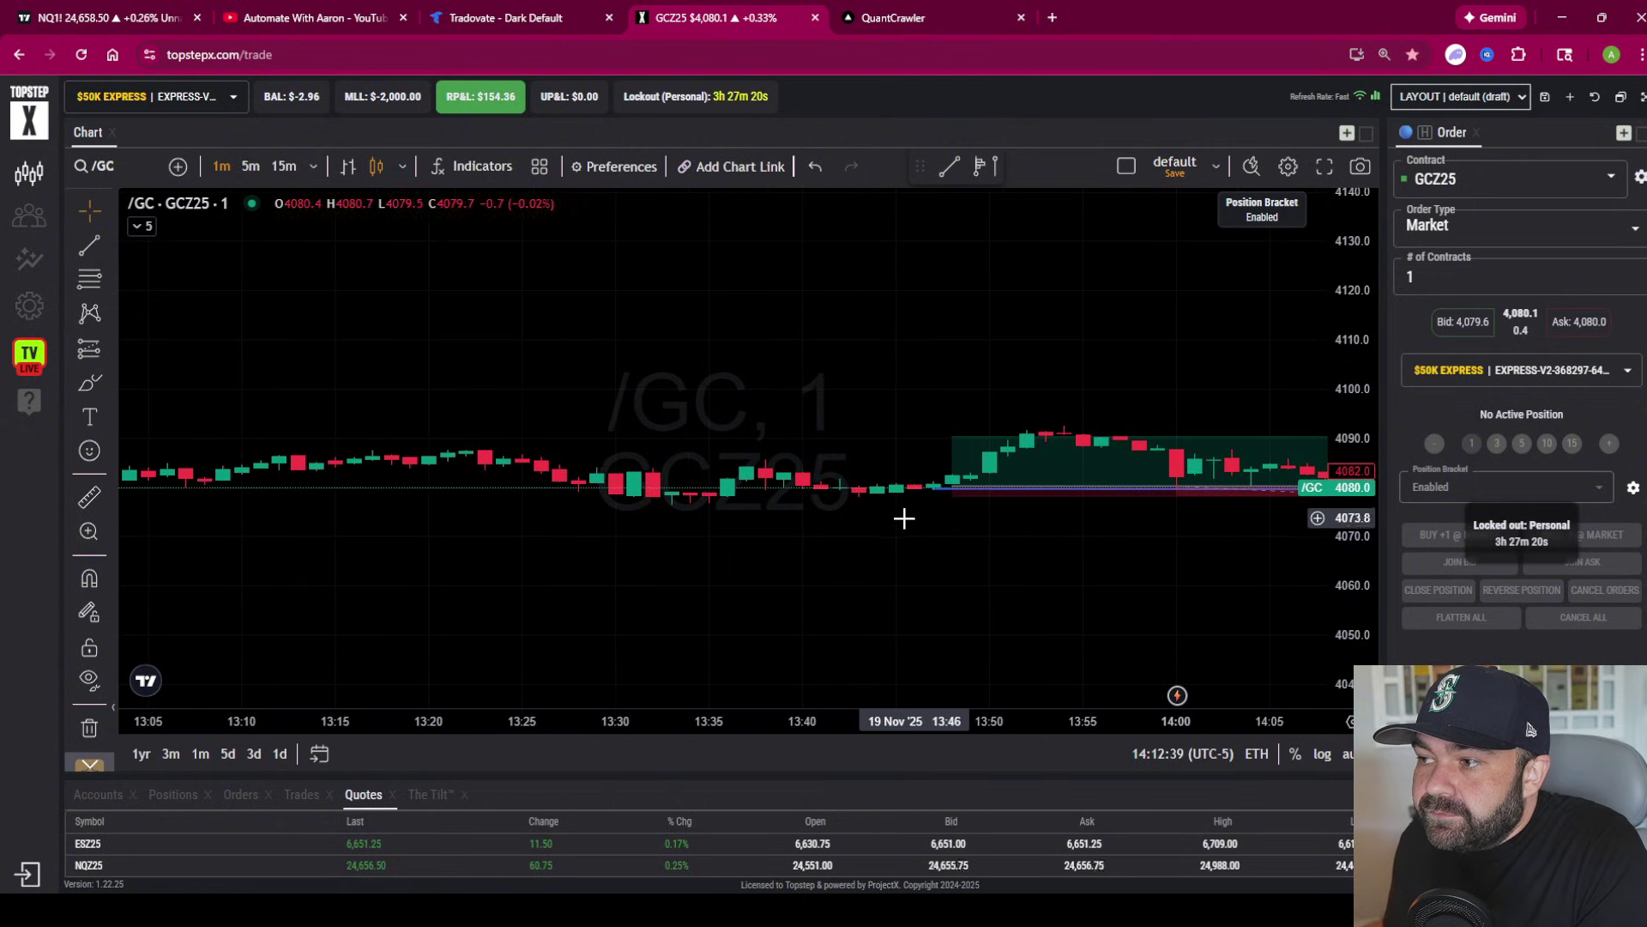
pyautogui.moveTo(1360, 540); pyautogui.dragTo(1364, 509)
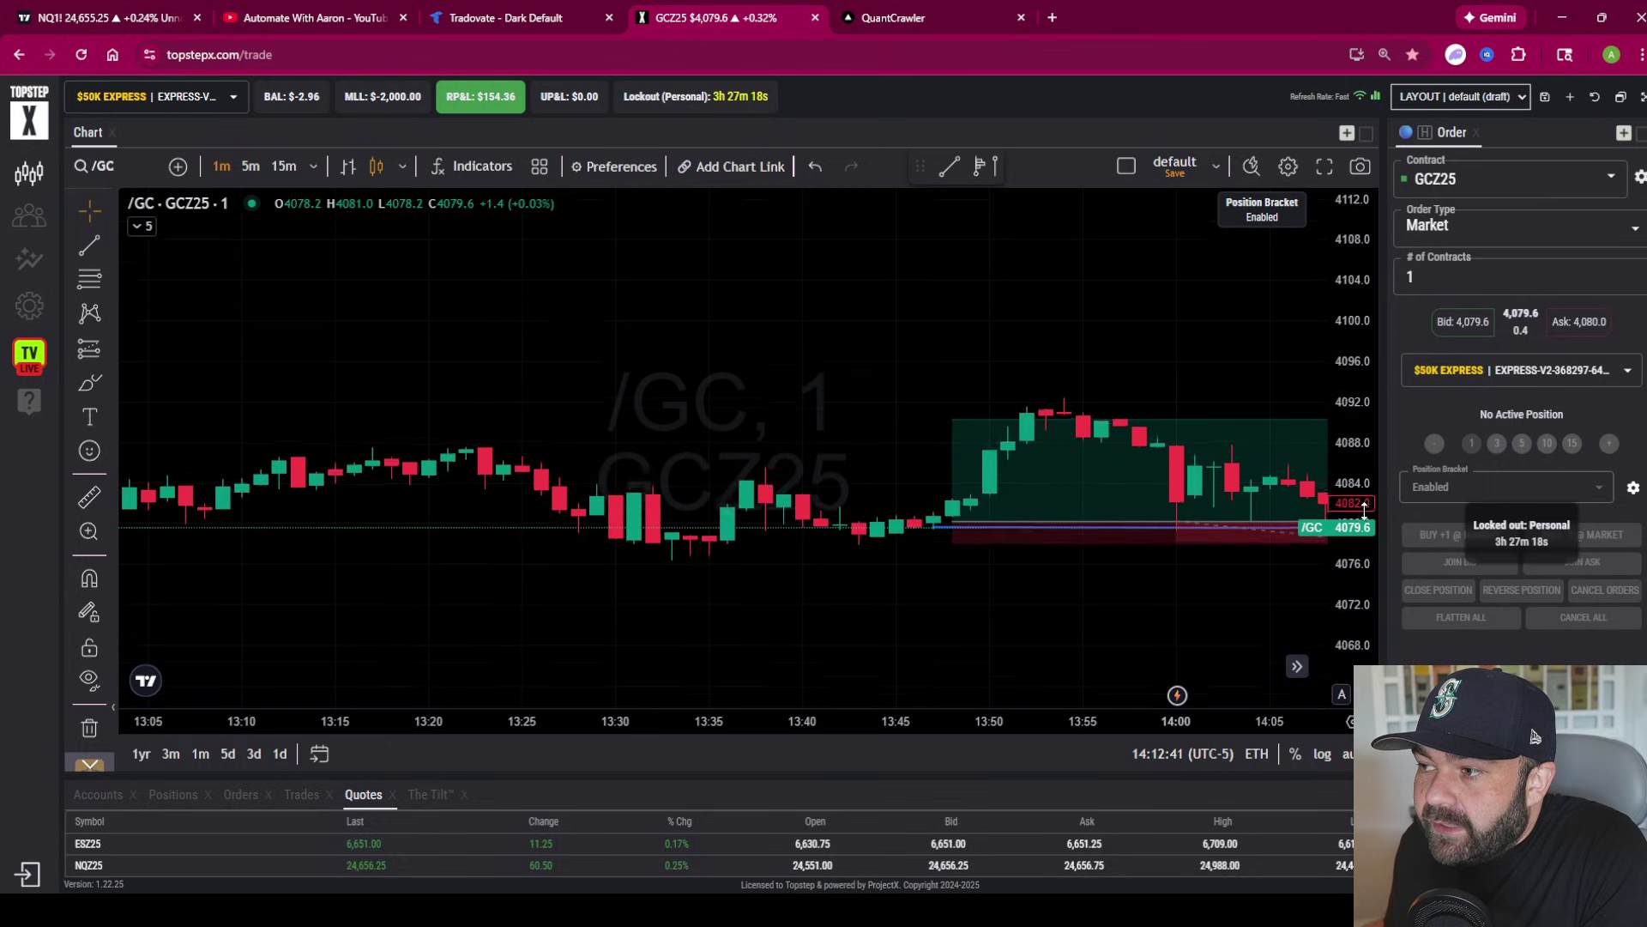
pyautogui.moveTo(1055, 640); pyautogui.dragTo(791, 595)
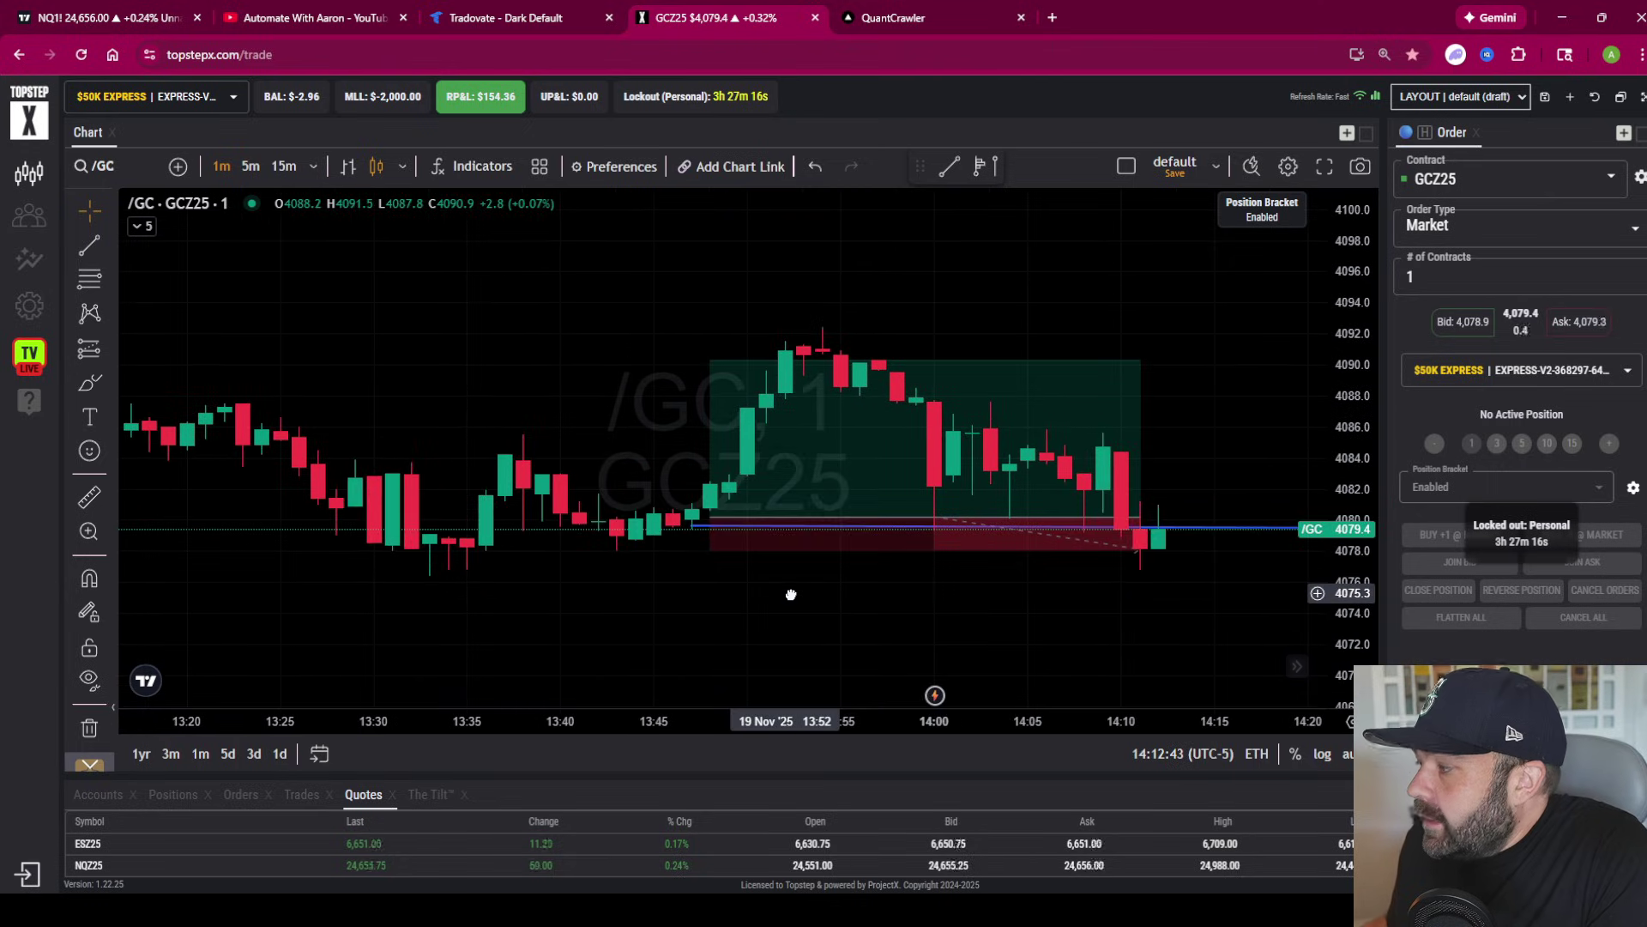
pyautogui.hotkey('ctrl', 'Tab')
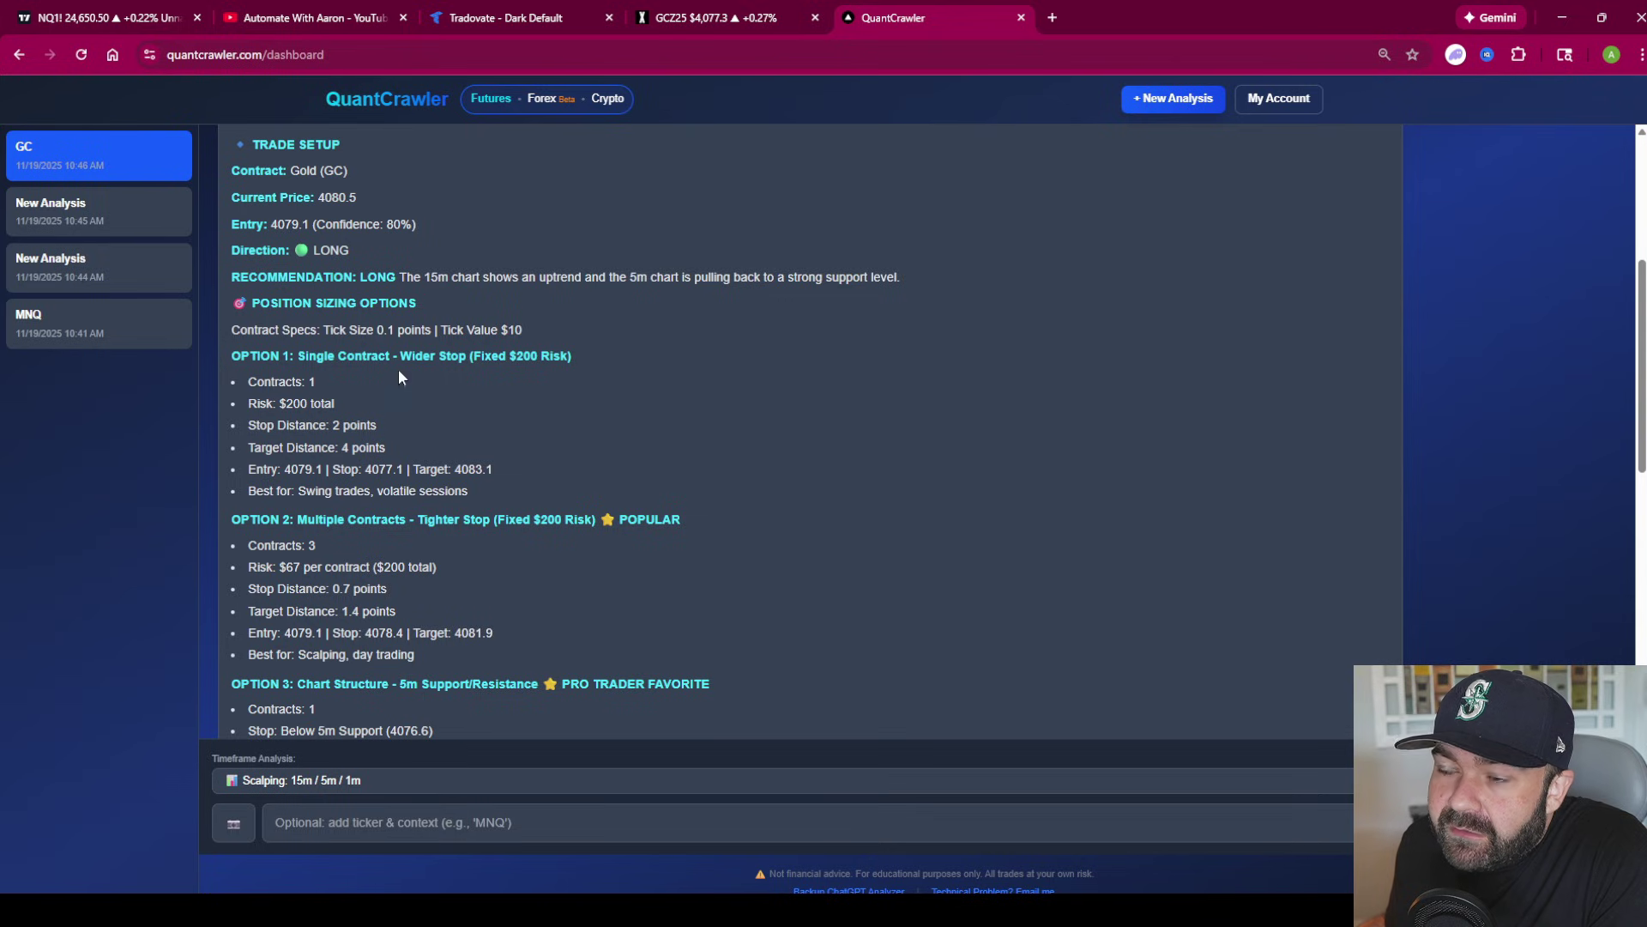
# Step: Return to TopstepX and move the long position's start to the 13:46 candle, with the entry at about 4080.3
pyautogui.click(719, 10)
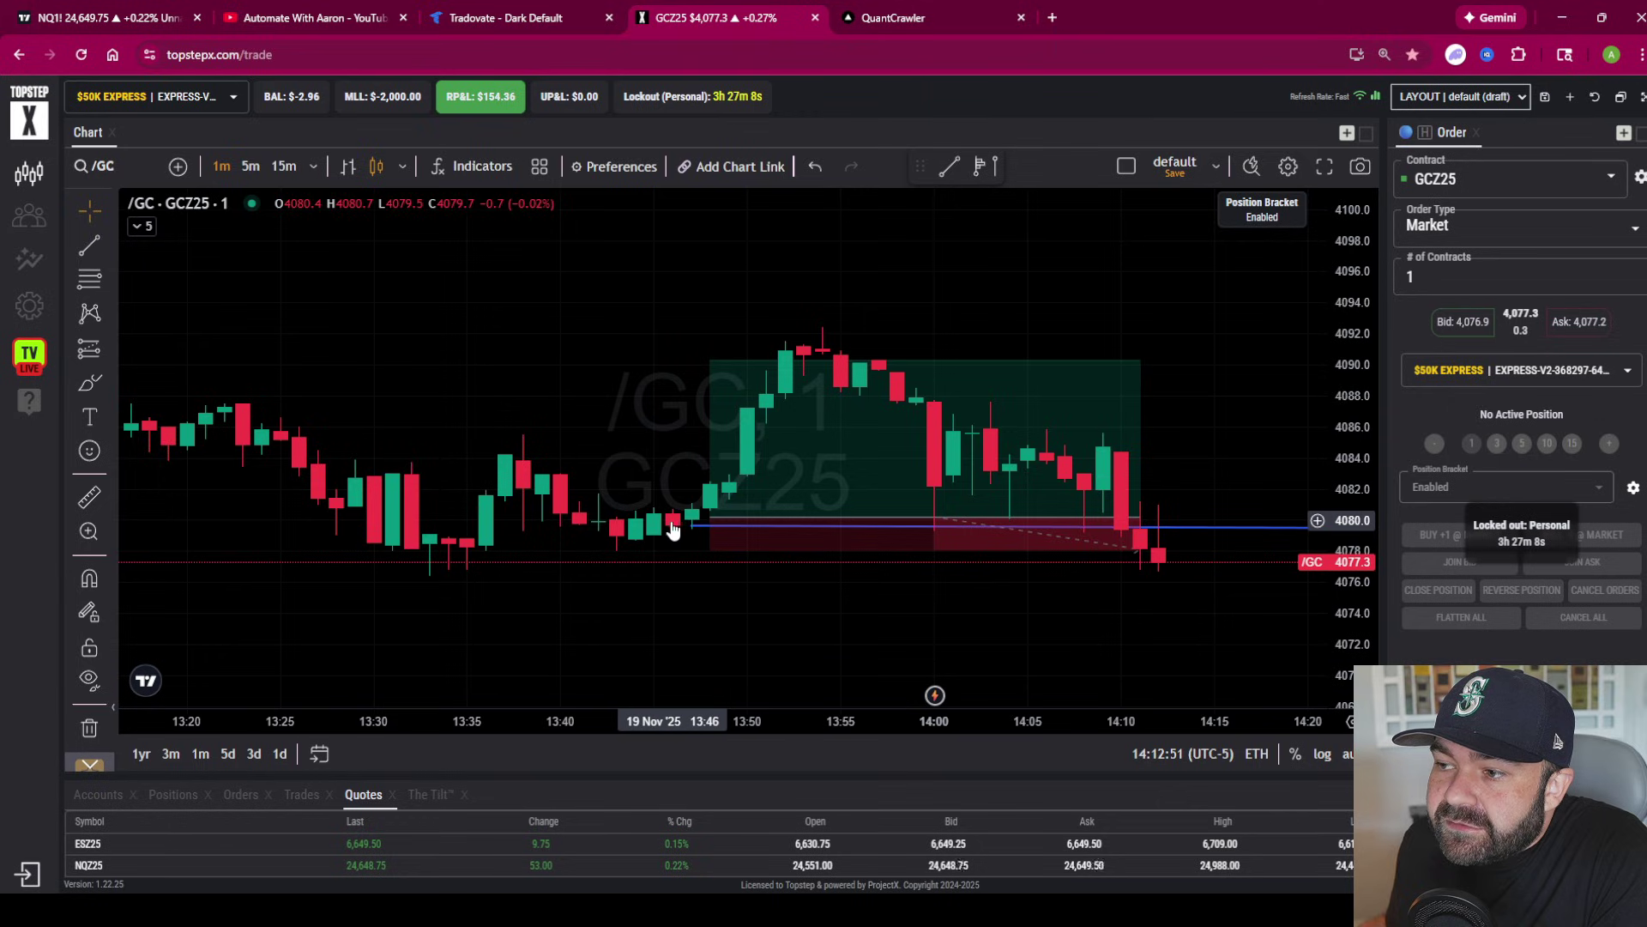
pyautogui.click(694, 526)
pyautogui.moveTo(694, 526); pyautogui.dragTo(672, 515)
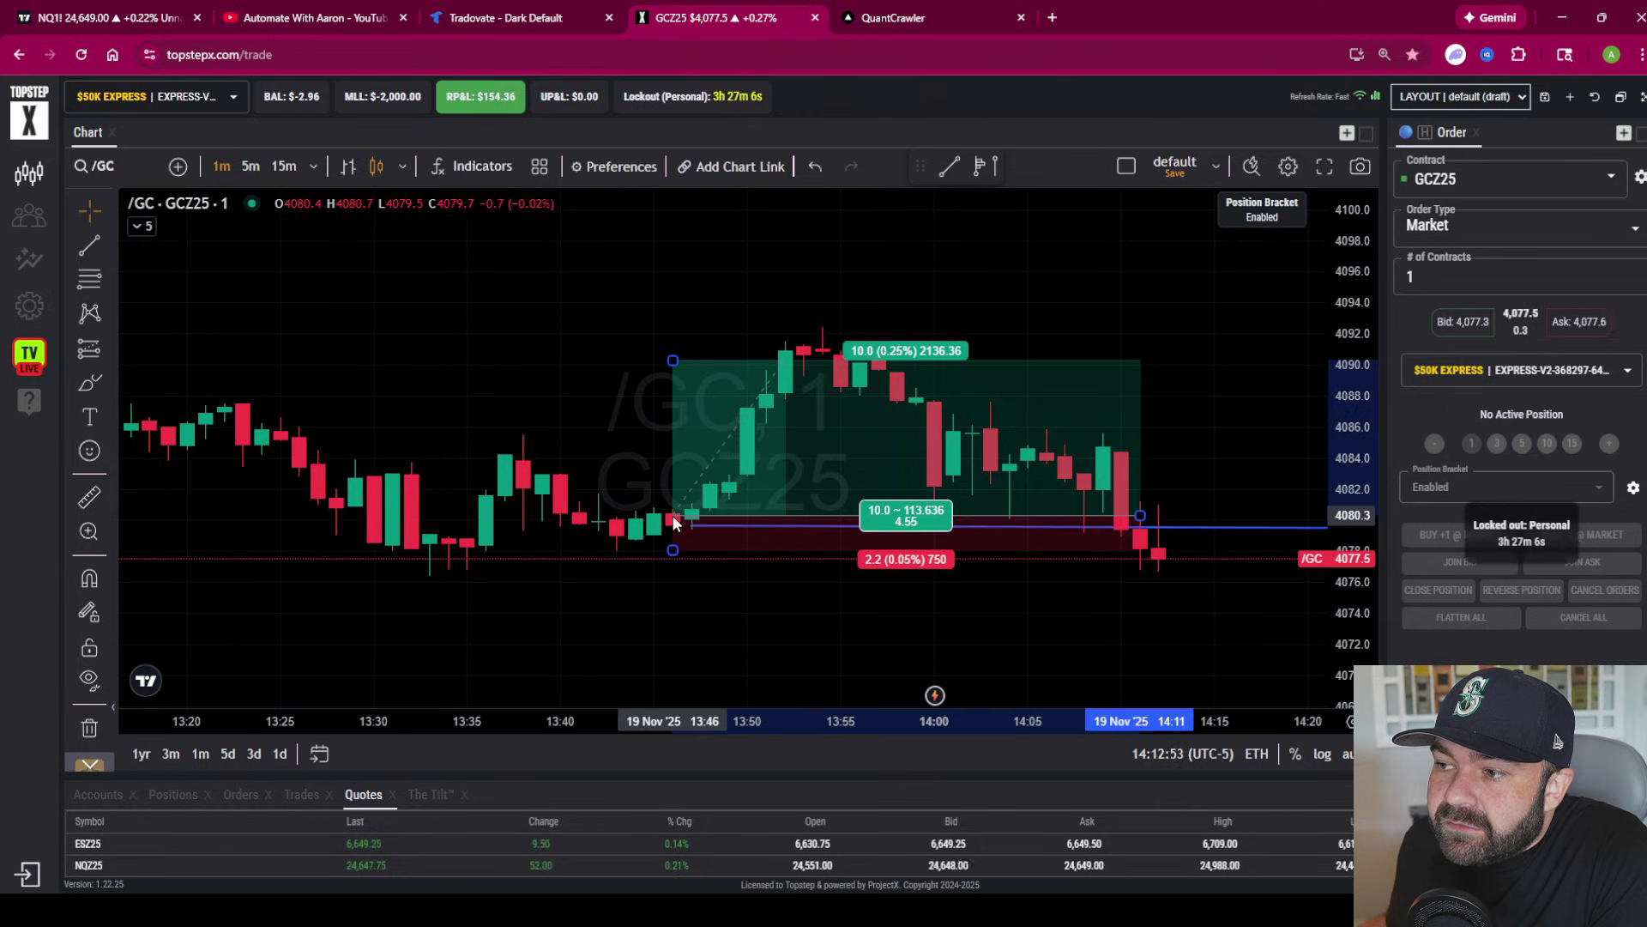